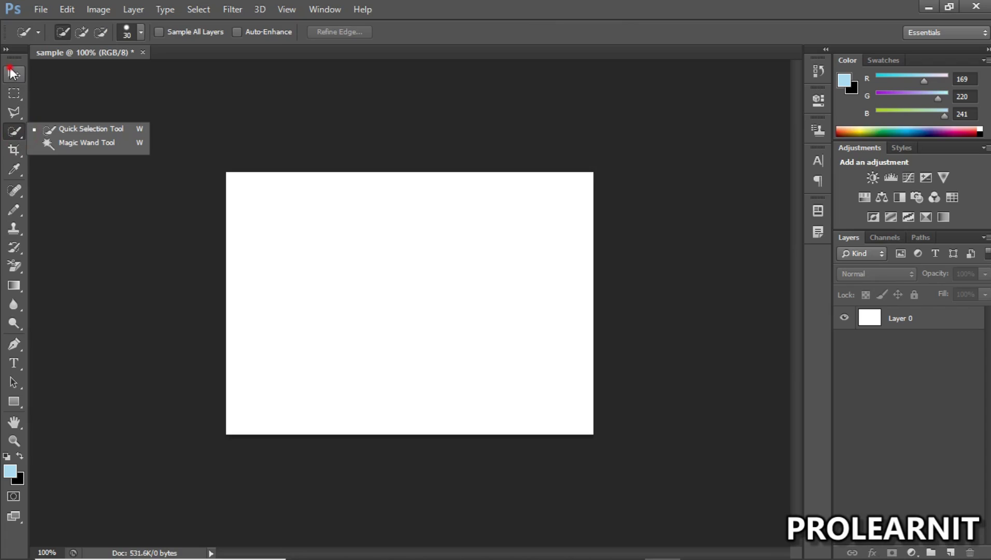
- Switch the toolbox to a two-column layout and undock it as a floating panel
{"action": "left_click", "coordinate": [12, 115]}
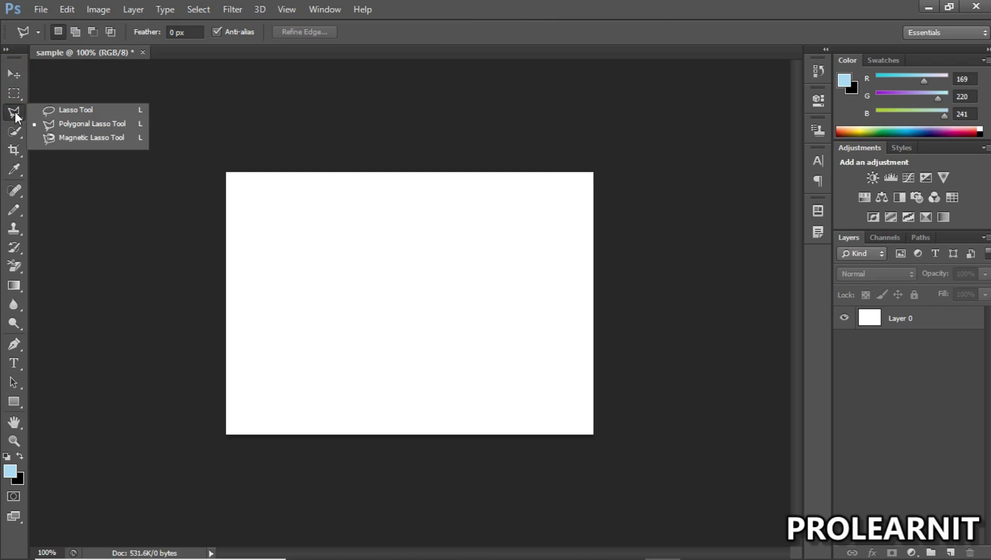
{"action": "left_click", "coordinate": [15, 111]}
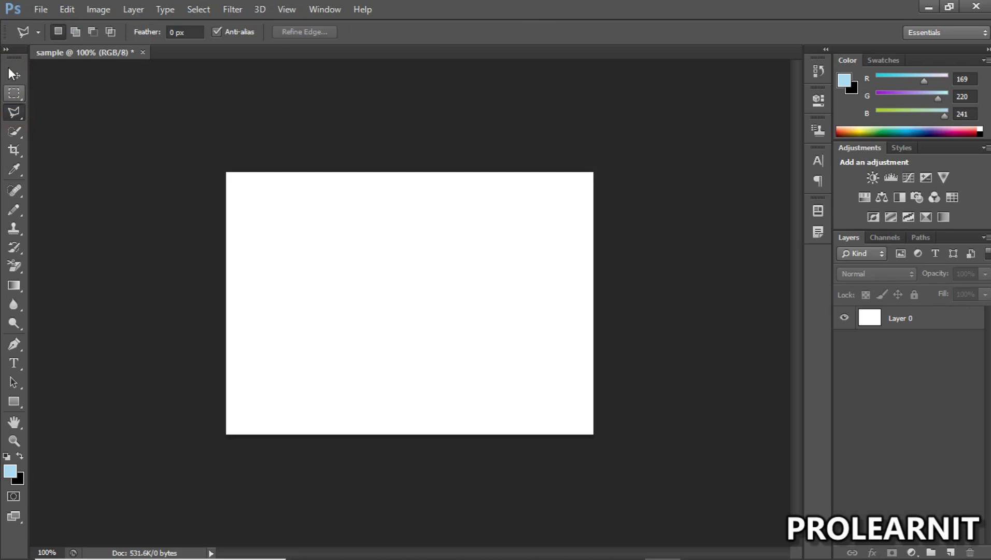
{"action": "left_click", "coordinate": [6, 51]}
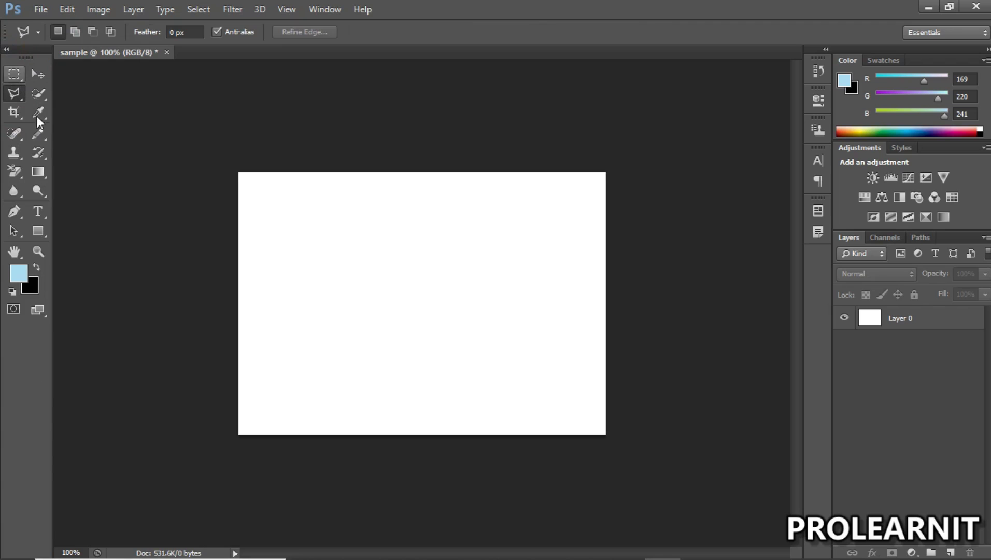
{"action": "left_click_drag", "start_coordinate": [21, 48], "coordinate": [24, 68]}
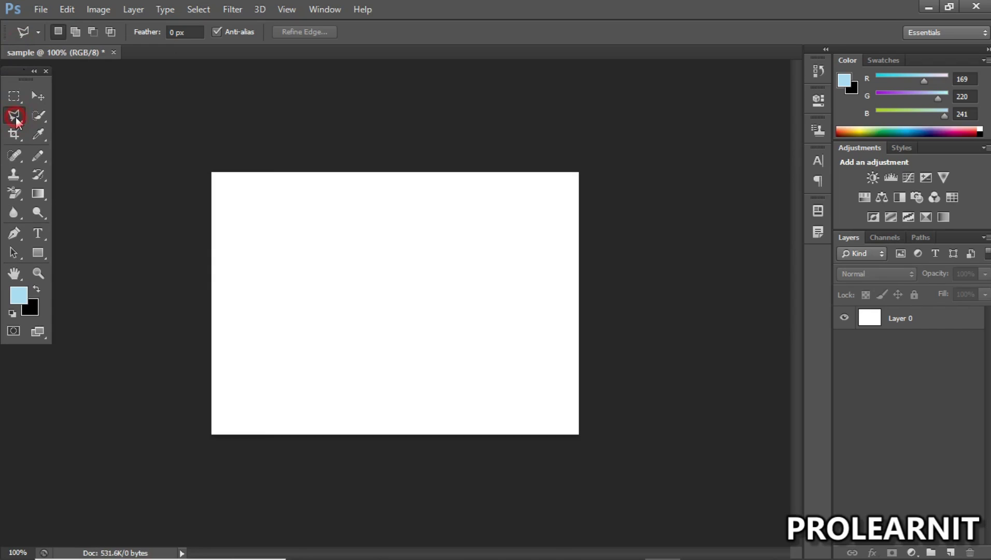
- Switch from the Polygonal Lasso to the freehand Lasso tool
{"action": "left_click", "coordinate": [16, 117]}
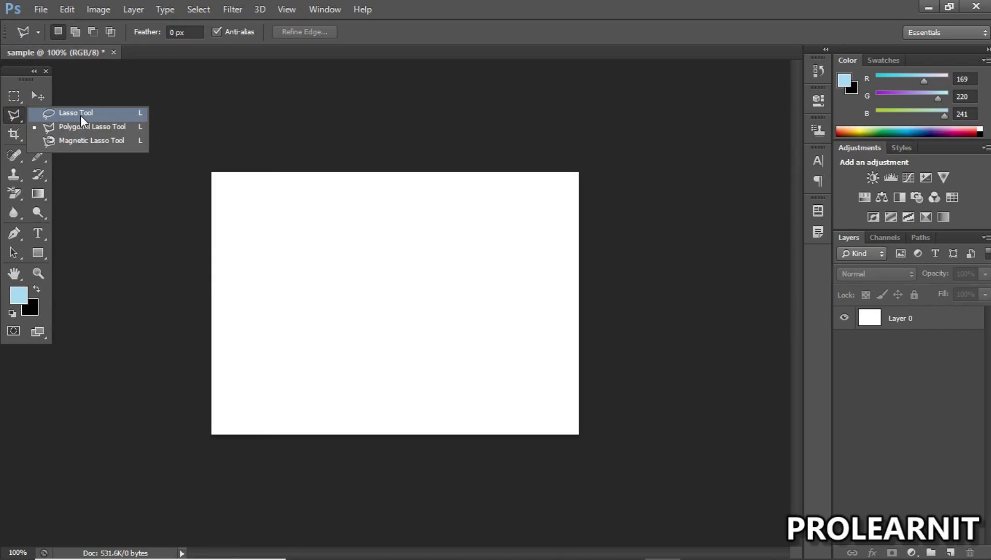
{"action": "left_click", "coordinate": [80, 116]}
{"action": "left_click", "coordinate": [14, 113]}
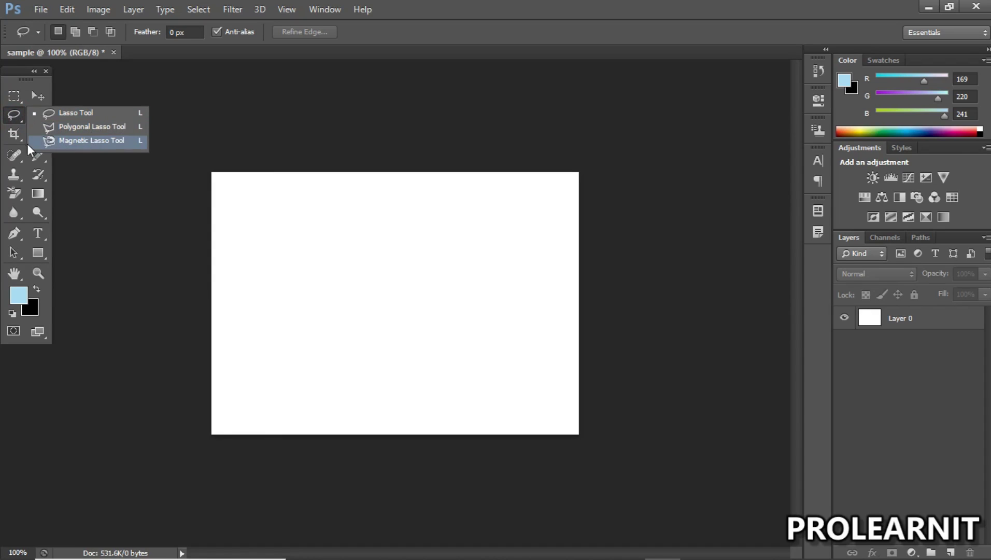
{"action": "left_click", "coordinate": [13, 118]}
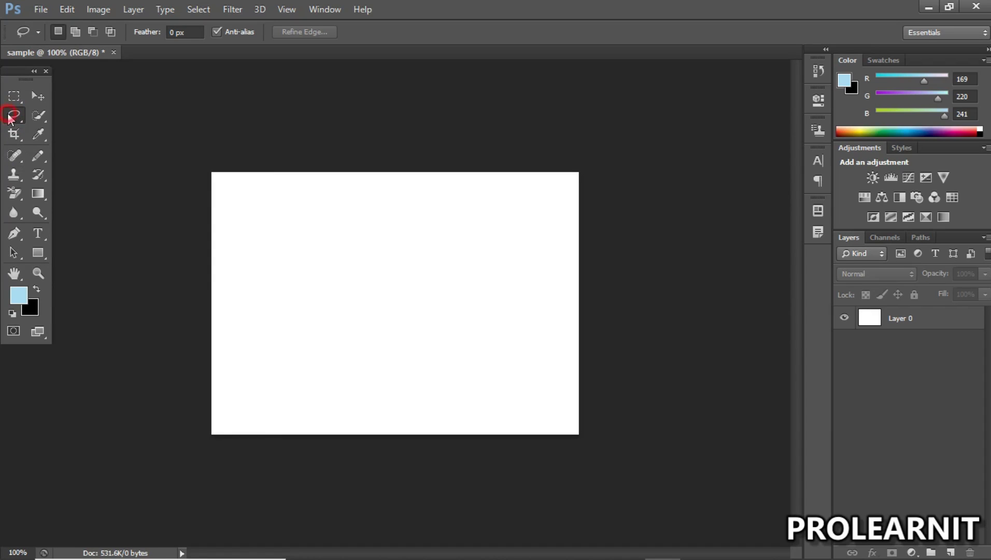
- Open the image 48438028-set-of-colorful-ribbon-number-options-banners from the sample folder
{"action": "left_click", "coordinate": [39, 10]}
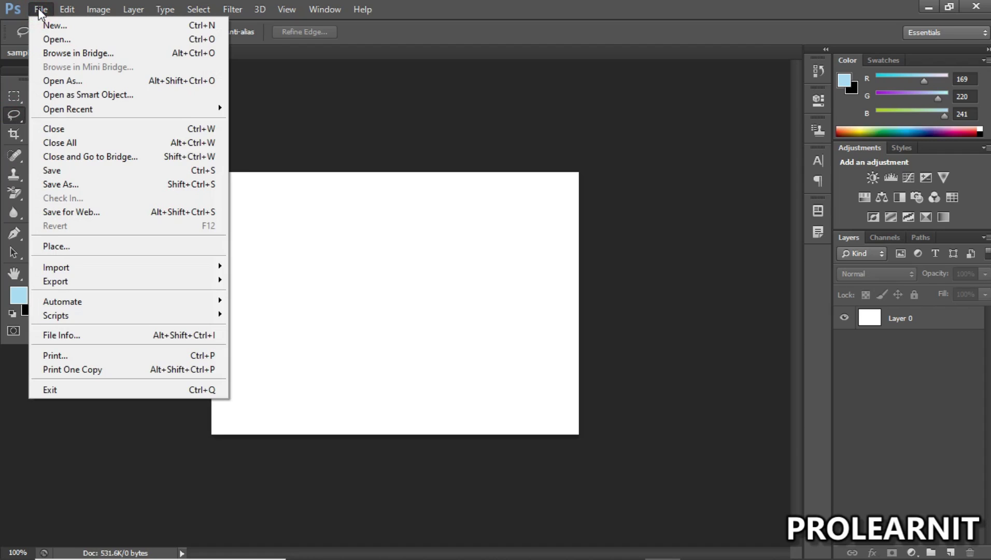
{"action": "left_click", "coordinate": [56, 39]}
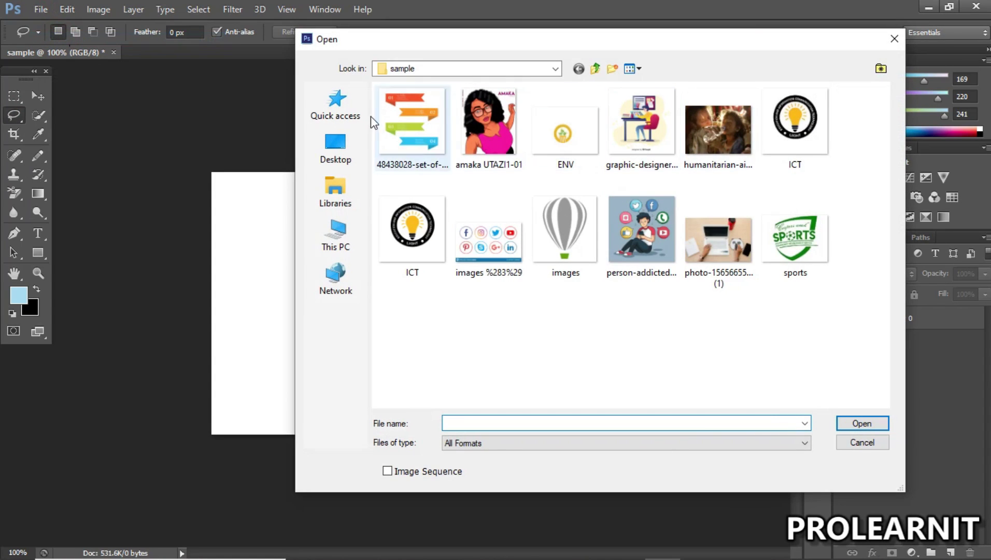
{"action": "left_click", "coordinate": [438, 127]}
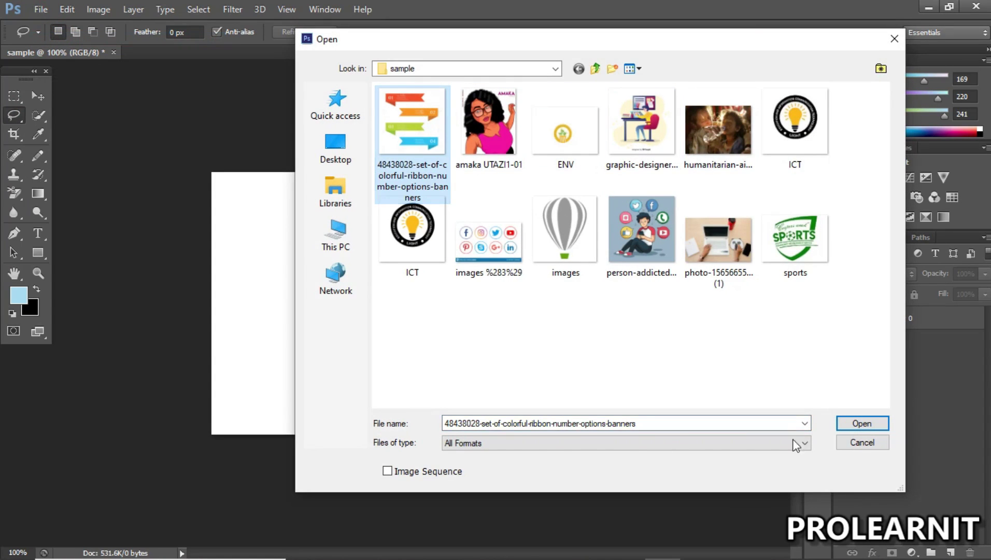
{"action": "left_click", "coordinate": [855, 423]}
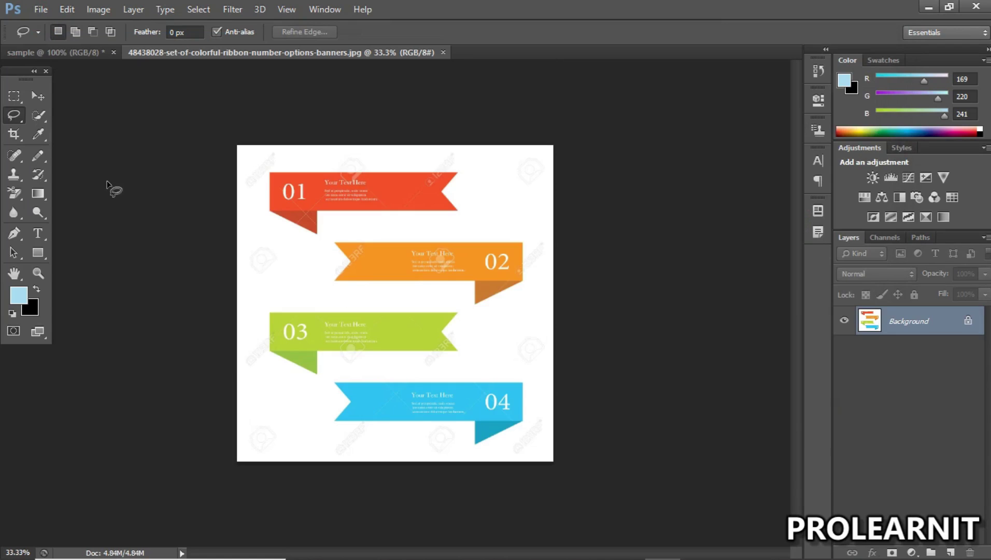
- Convert the locked Background of the ribbon image into a regular layer, keeping the suggested name Layer 0
{"action": "left_click", "coordinate": [38, 96]}
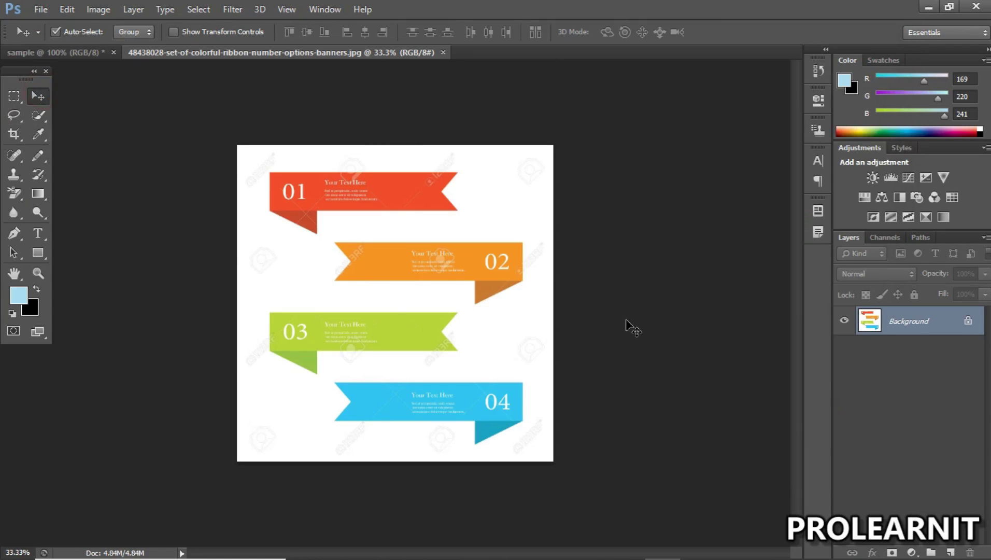
{"action": "double_click", "coordinate": [921, 323]}
{"action": "left_click", "coordinate": [613, 175]}
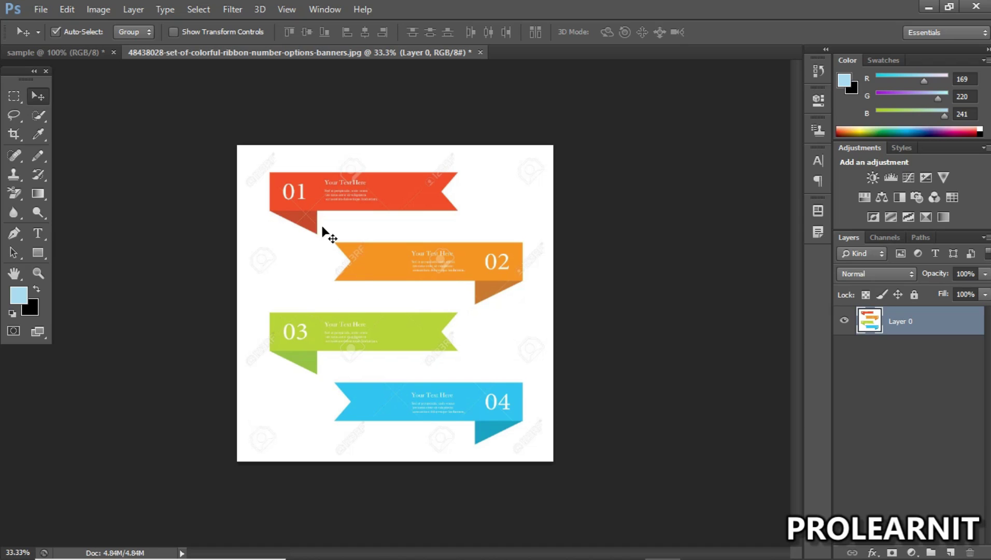
- Select the red 01 ribbon, including its folded tail, by tracing around its edge with the freehand Lasso tool
{"action": "key", "text": "z"}
{"action": "left_click", "coordinate": [370, 201]}
{"action": "left_click", "coordinate": [383, 167]}
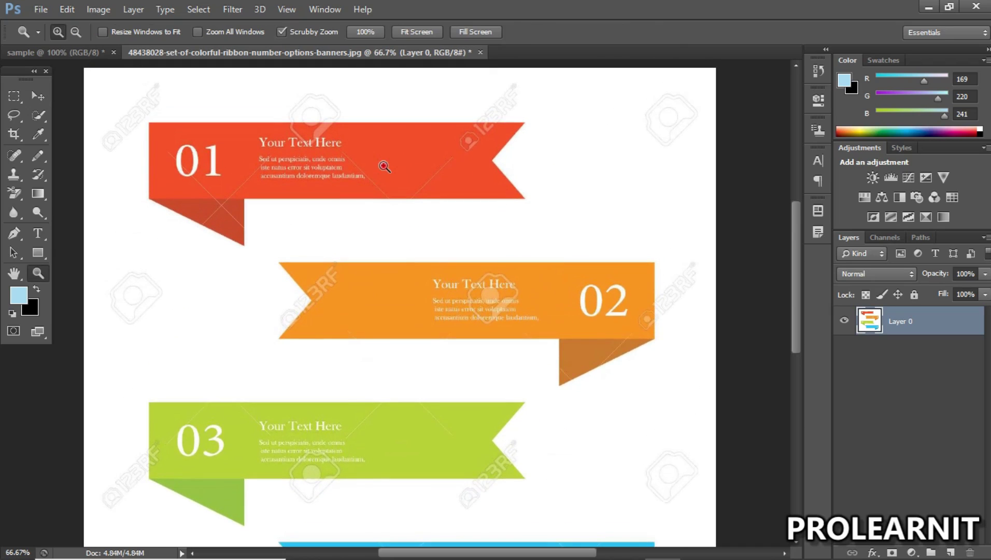
{"action": "left_click", "coordinate": [384, 166]}
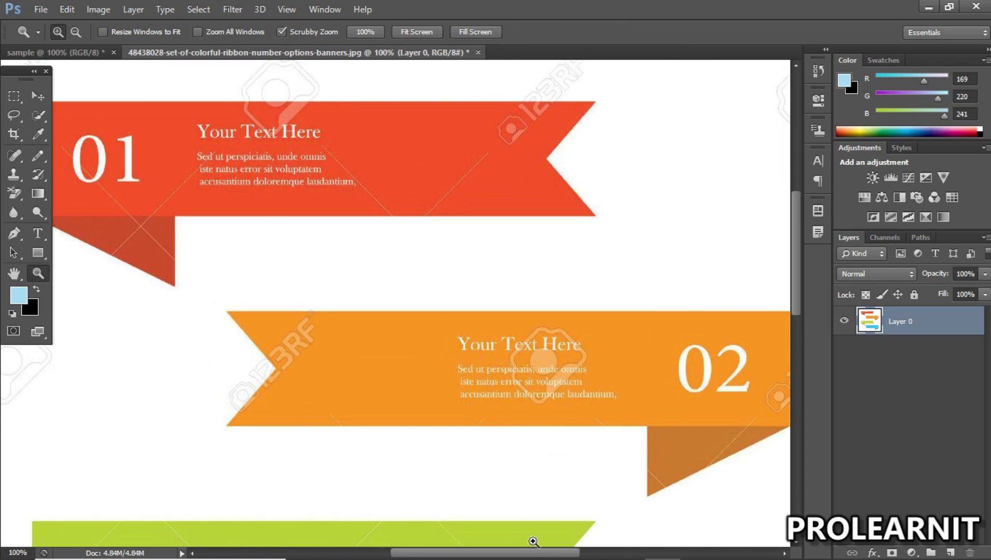
{"action": "left_click_drag", "start_coordinate": [533, 552], "coordinate": [506, 552]}
{"action": "scroll", "coordinate": [471, 225], "scroll_direction": "up", "scroll_amount": 3}
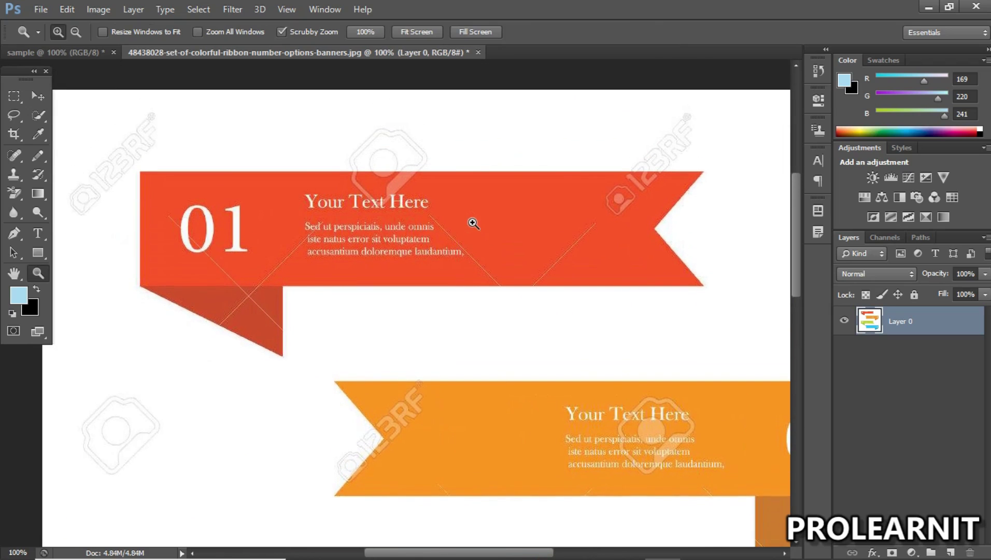
{"action": "left_click", "coordinate": [475, 253], "text": "alt"}
{"action": "left_click_drag", "start_coordinate": [448, 554], "coordinate": [473, 553]}
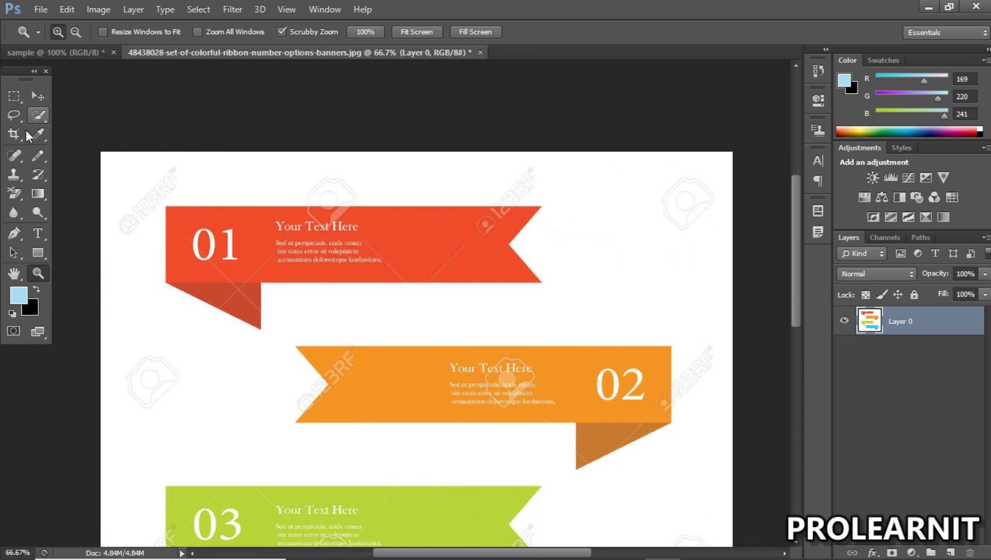
{"action": "left_click", "coordinate": [18, 116]}
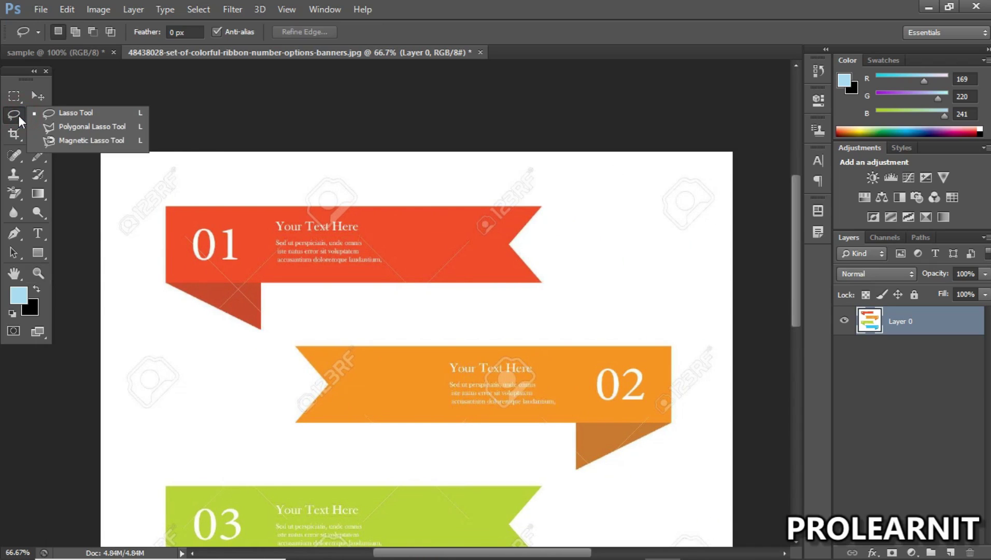
{"action": "left_click", "coordinate": [74, 112]}
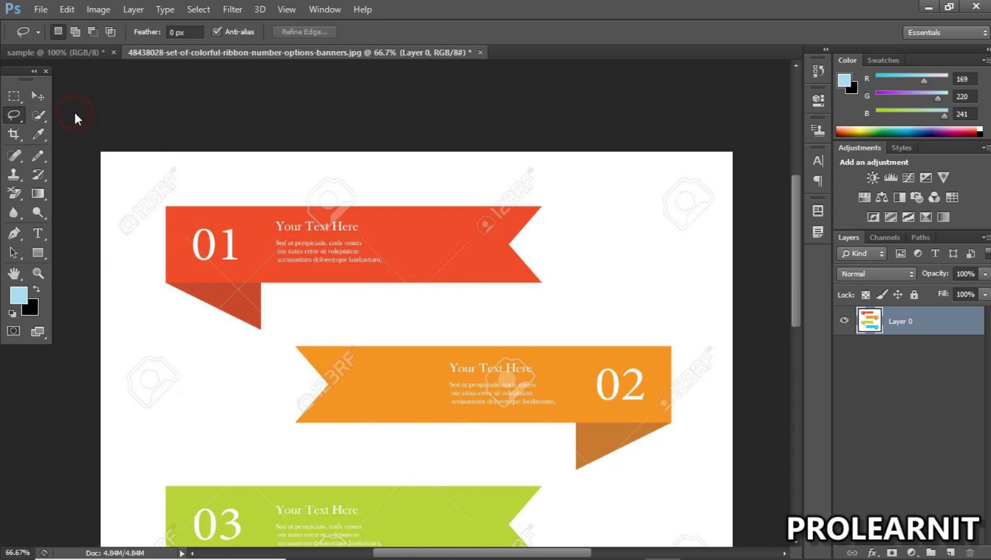
{"action": "left_click", "coordinate": [167, 208]}
{"action": "left_click_drag", "start_coordinate": [243, 207], "coordinate": [266, 206]}
{"action": "mouse_move", "coordinate": [455, 208]}
{"action": "left_mouse_down"}
{"action": "mouse_move", "coordinate": [541, 208]}
{"action": "mouse_move", "coordinate": [513, 241]}
{"action": "mouse_move", "coordinate": [532, 274]}
{"action": "mouse_move", "coordinate": [526, 285]}
{"action": "mouse_move", "coordinate": [260, 284]}
{"action": "mouse_move", "coordinate": [261, 335]}
{"action": "mouse_move", "coordinate": [164, 284]}
{"action": "mouse_move", "coordinate": [167, 206]}
{"action": "left_mouse_up"}
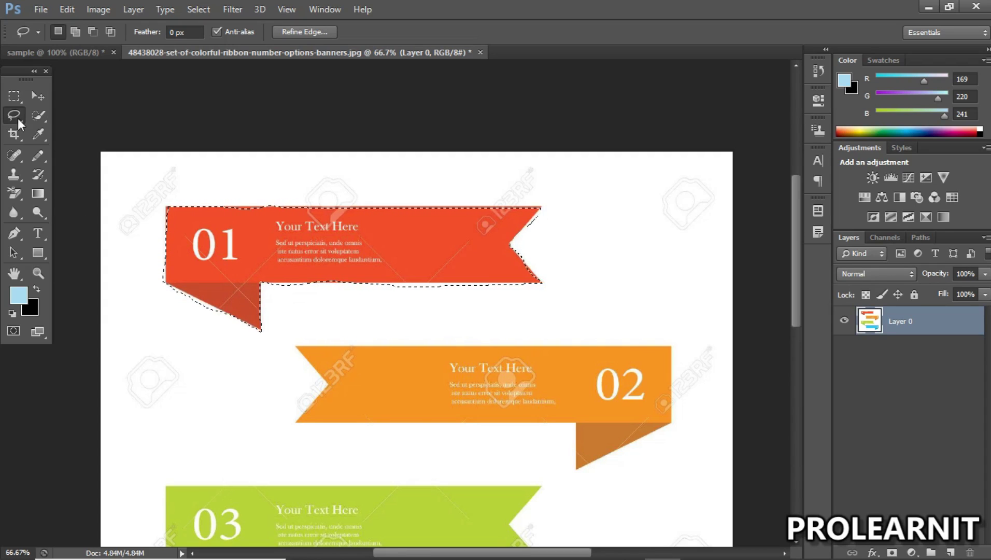
- Try deleting the selected red 01 ribbon from the layer, and undo the deletion
{"action": "left_click", "coordinate": [35, 95]}
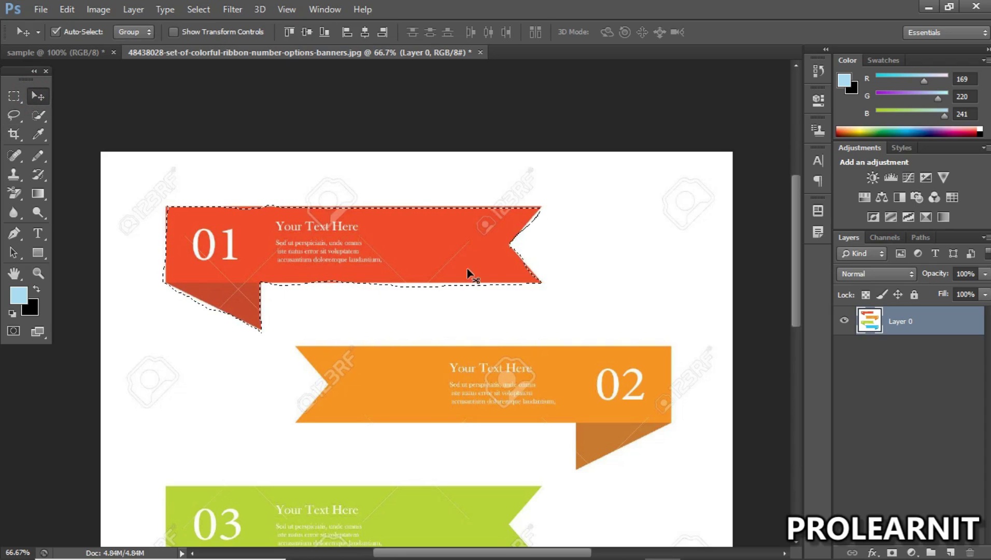
{"action": "key", "text": "Delete"}
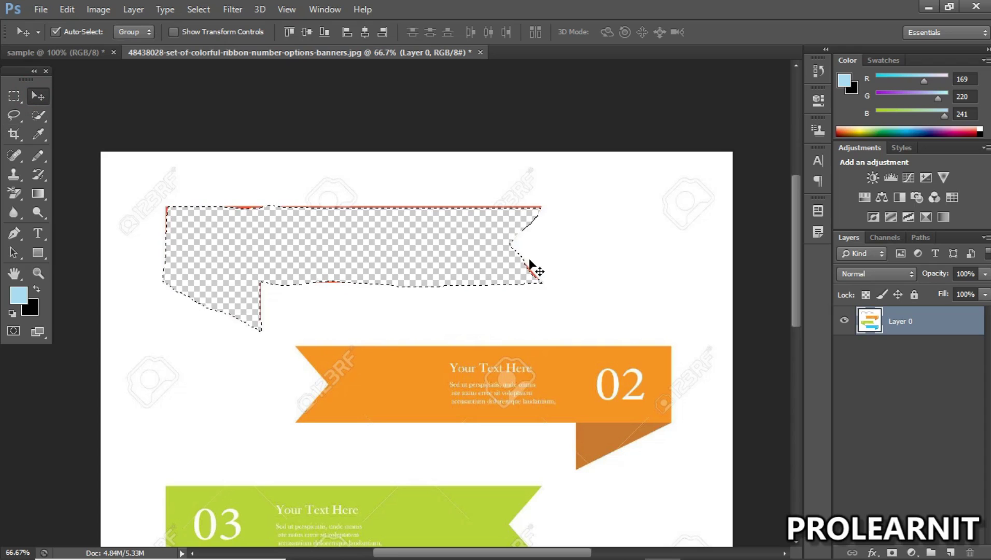
{"action": "key", "text": "ctrl+z"}
- Copy the selected red ribbon into the sample document with the Move tool and reposition it on the white canvas
{"action": "left_click_drag", "start_coordinate": [387, 240], "coordinate": [456, 350]}
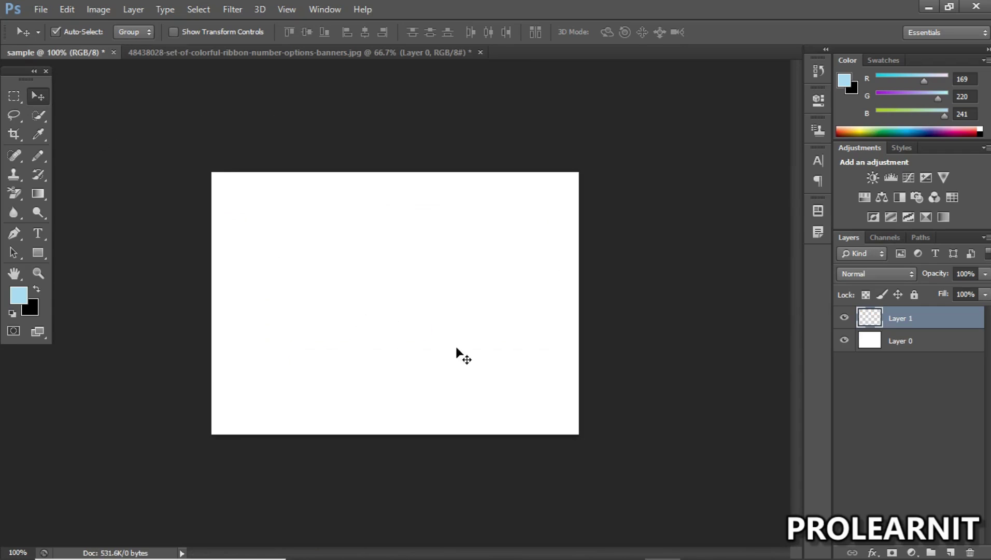
{"action": "left_click_drag", "start_coordinate": [368, 323], "coordinate": [445, 260]}
- Return to the ribbon banners document and clear the freehand selection around the red 01 ribbon
{"action": "left_click", "coordinate": [349, 54]}
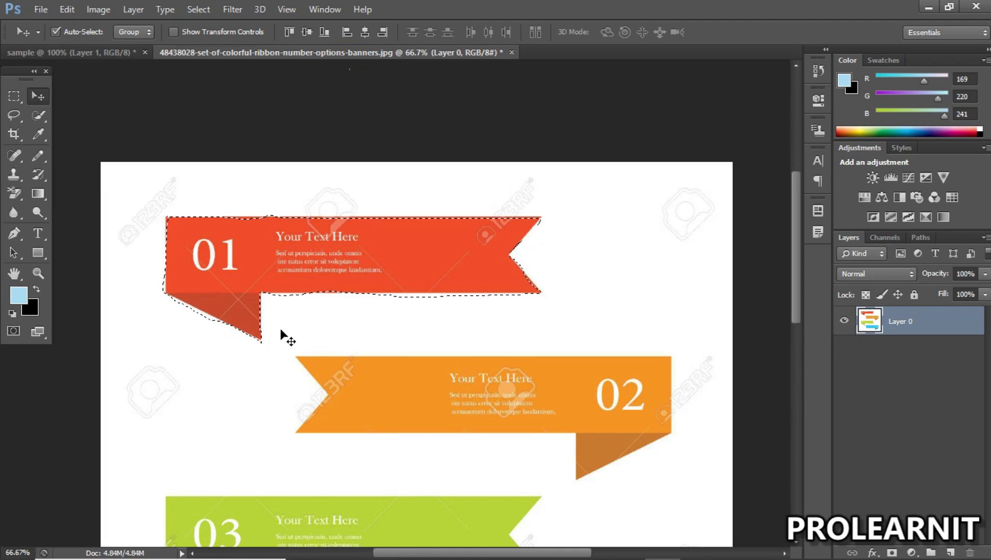
{"action": "left_click", "coordinate": [13, 115]}
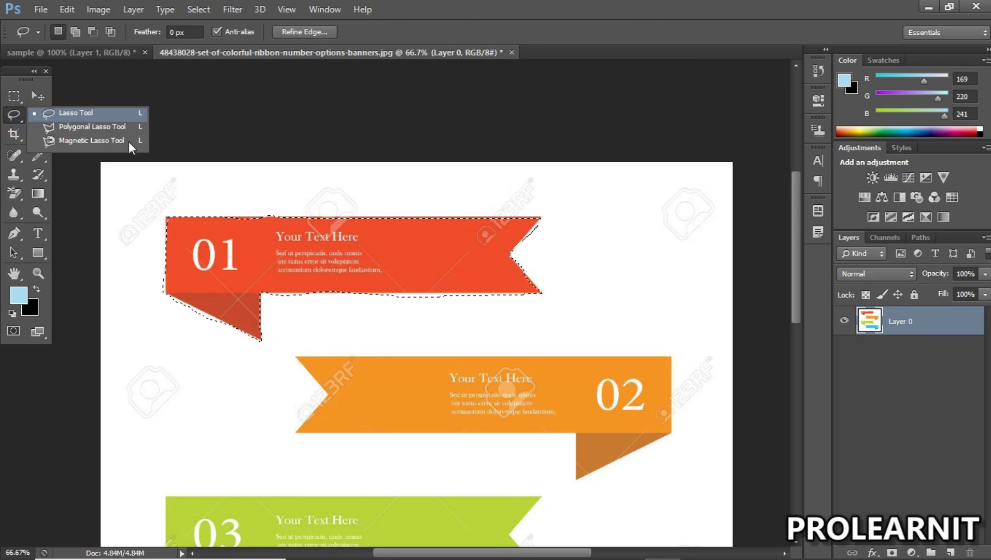
{"action": "left_click", "coordinate": [38, 96]}
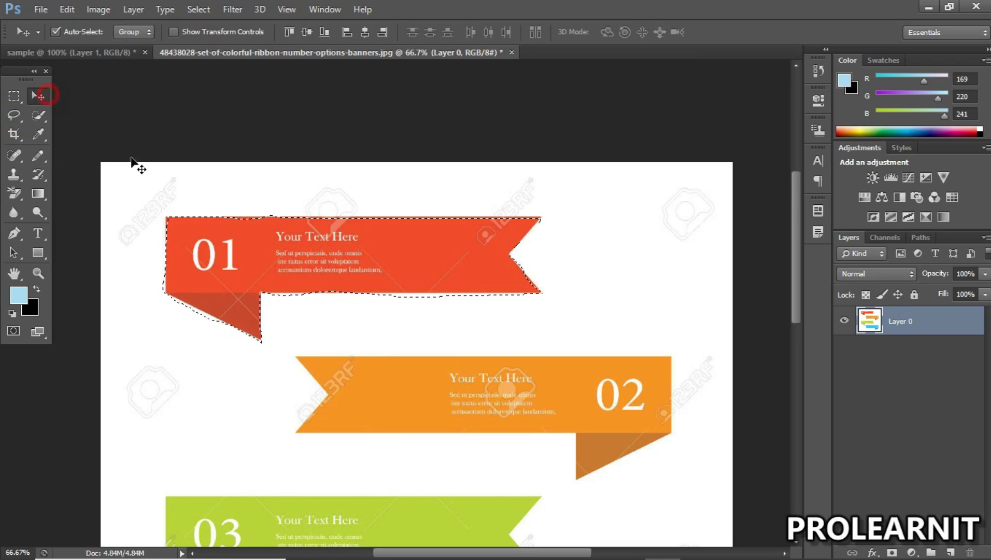
{"action": "key", "text": "ctrl+d"}
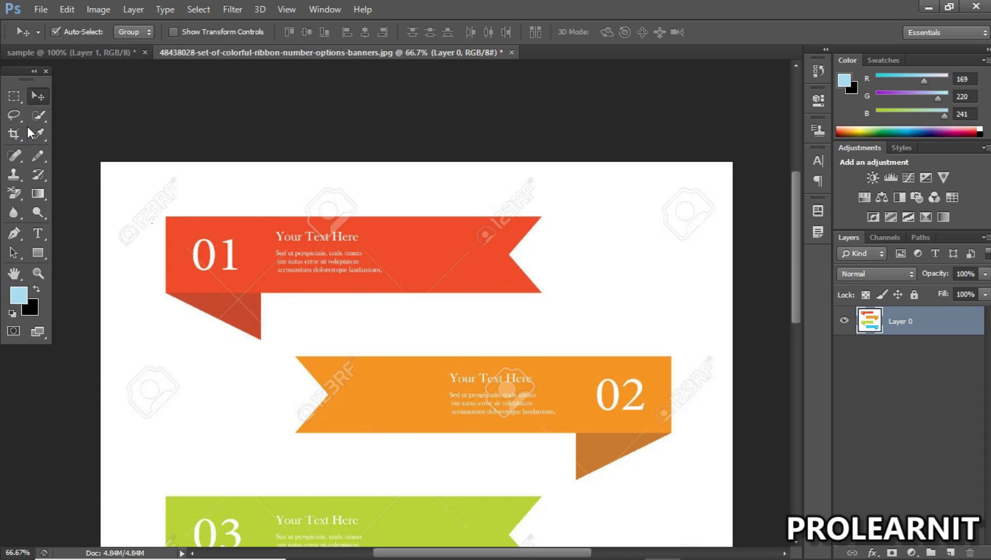
- Select the red 01 ribbon and its folded tail with the Polygonal Lasso tool, placing points at each corner and closing the outline
{"action": "left_click", "coordinate": [14, 115]}
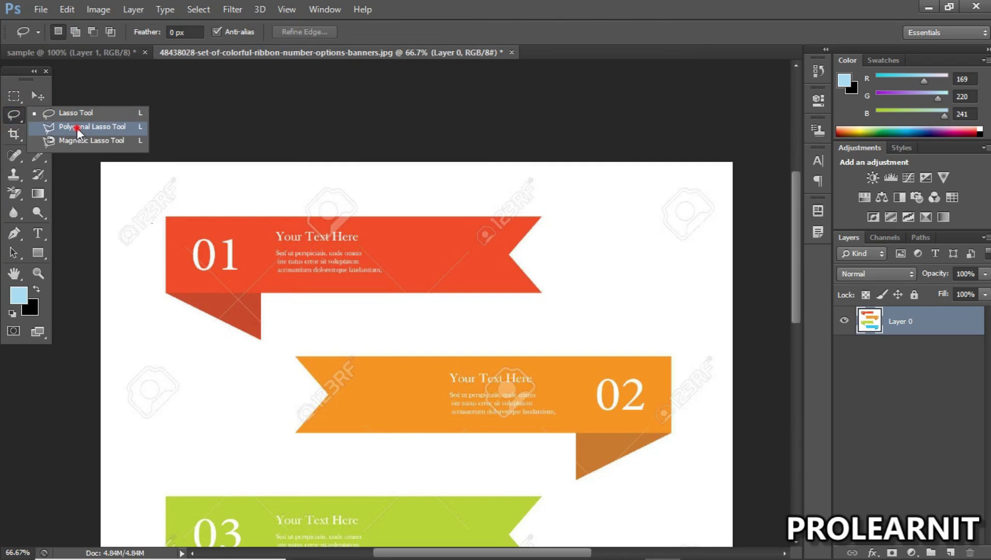
{"action": "left_click", "coordinate": [77, 128]}
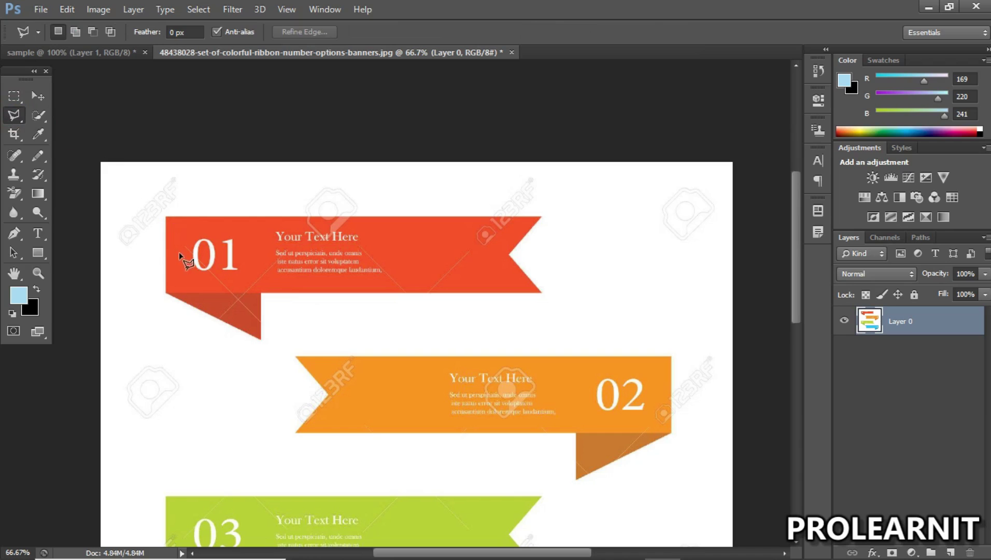
{"action": "key", "text": "ctrl+space"}
{"action": "left_click", "coordinate": [176, 224]}
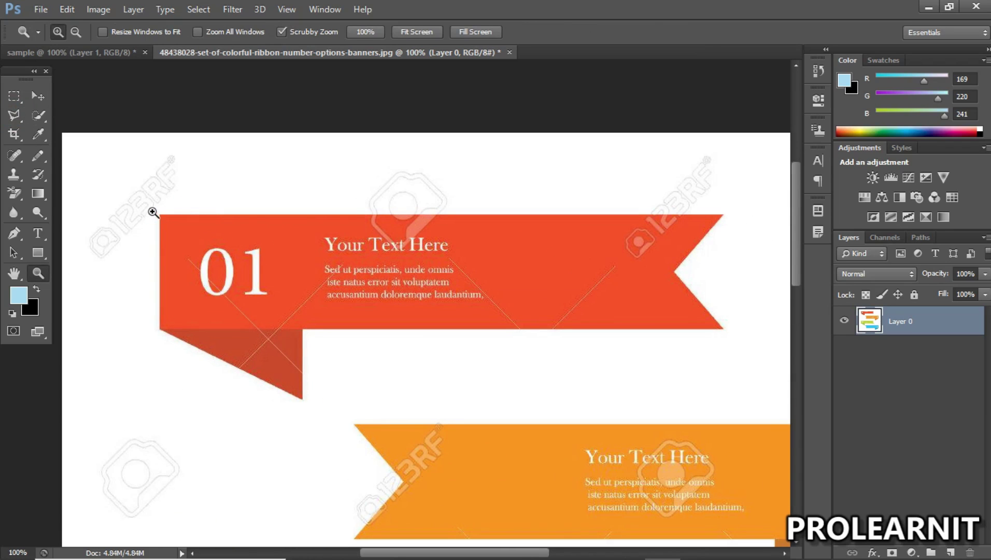
{"action": "left_click", "coordinate": [14, 115]}
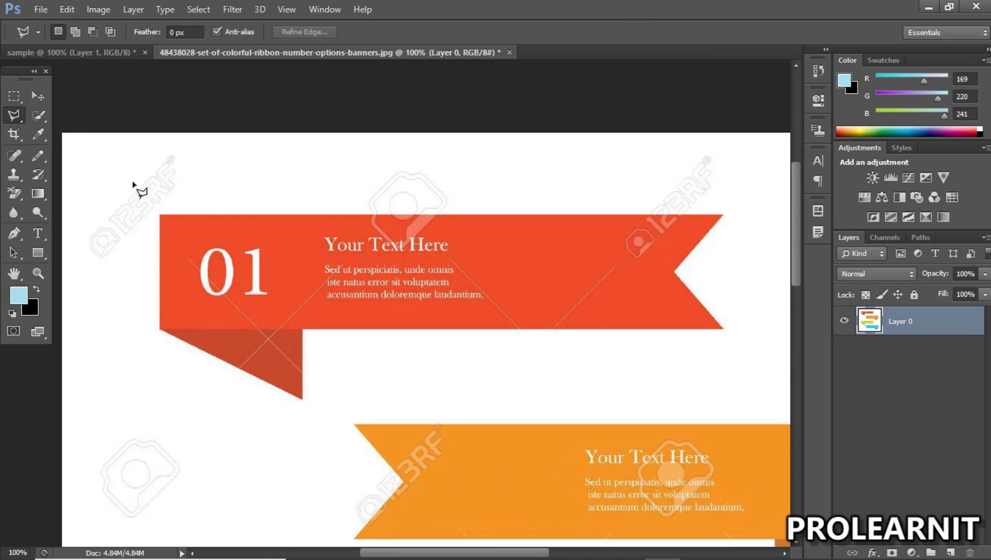
{"action": "left_click", "coordinate": [160, 214]}
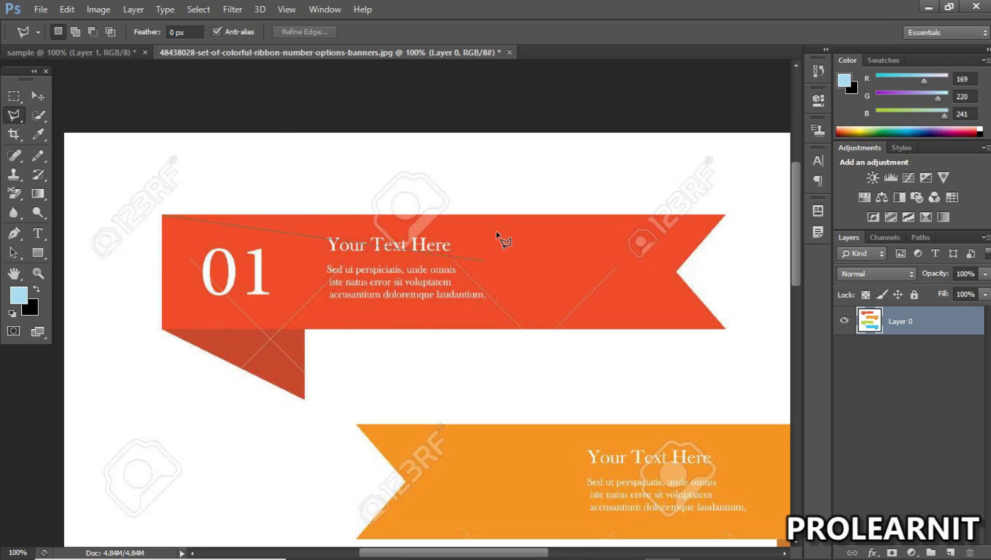
{"action": "left_click", "coordinate": [726, 214]}
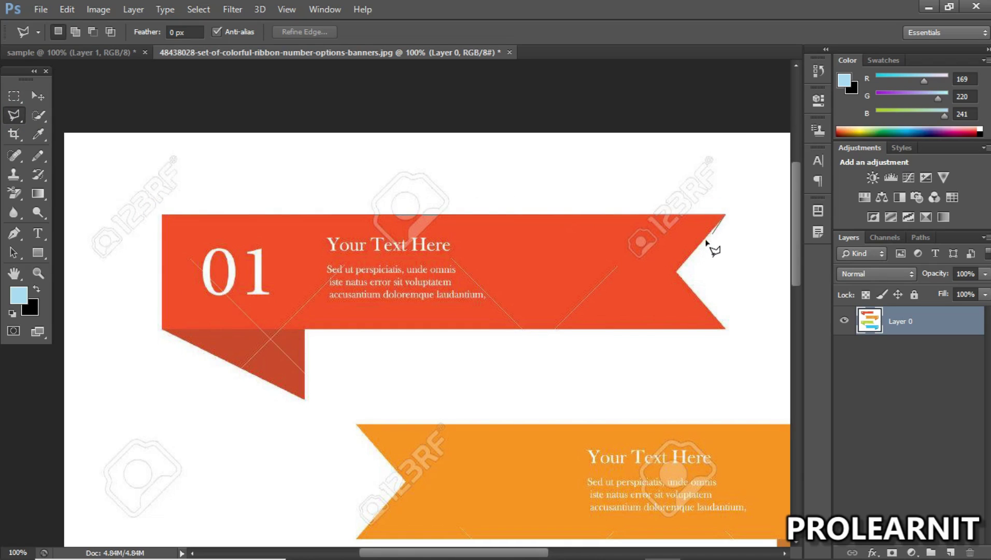
{"action": "left_click", "coordinate": [676, 271]}
{"action": "left_click", "coordinate": [724, 329]}
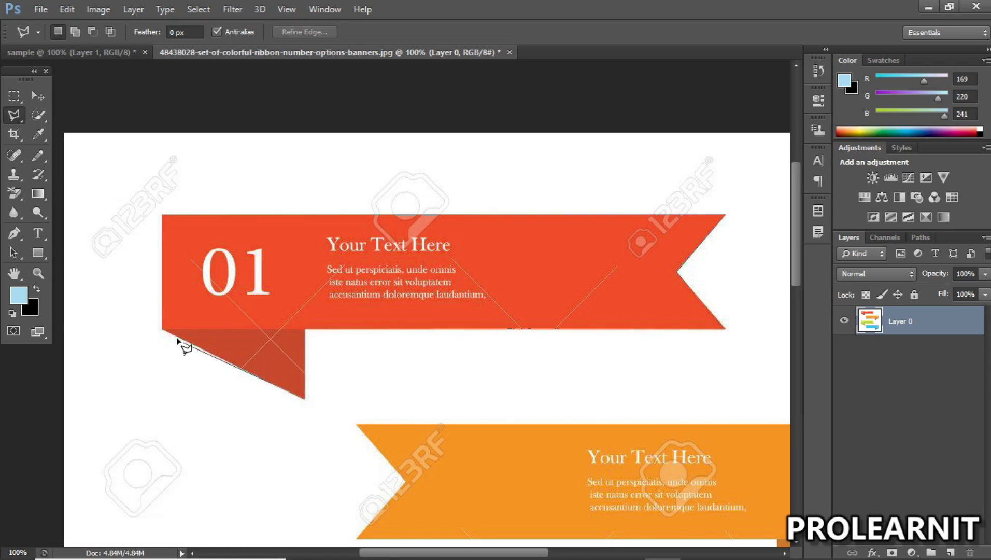
{"action": "left_click", "coordinate": [162, 329]}
{"action": "left_click", "coordinate": [163, 215]}
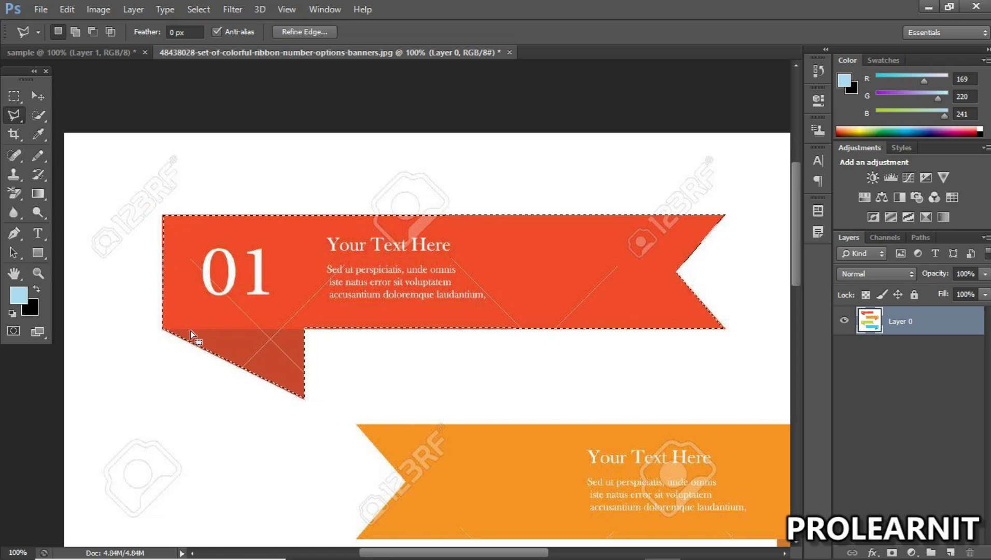
- Try moving the selected red 01 ribbon with the Move tool, restore its position, and clear the selection
{"action": "left_click", "coordinate": [38, 96]}
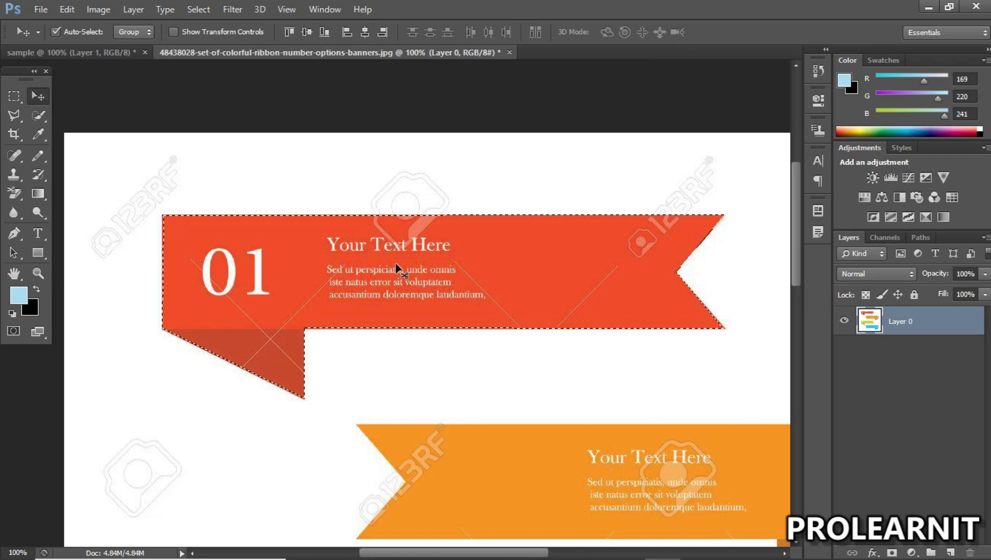
{"action": "left_click_drag", "start_coordinate": [396, 268], "coordinate": [347, 295]}
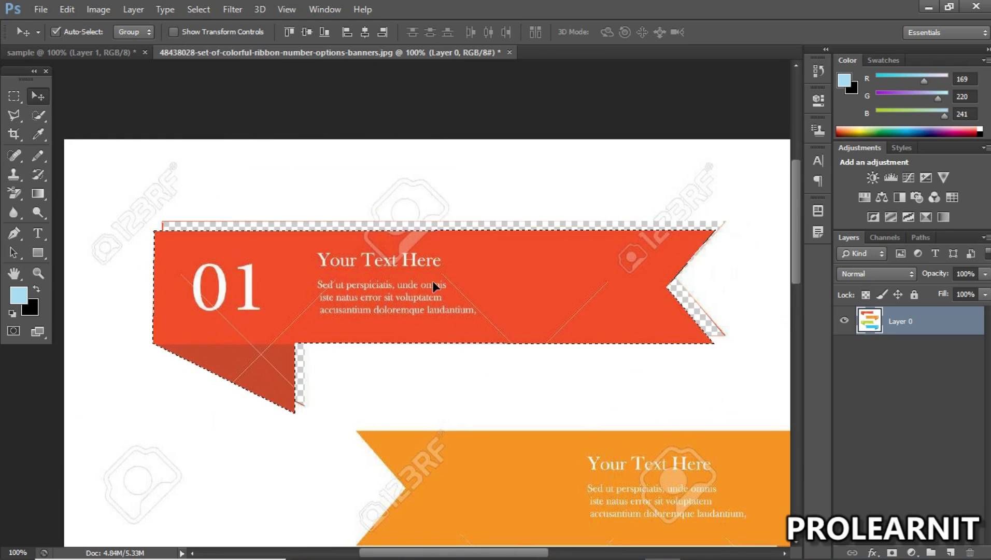
{"action": "left_click_drag", "start_coordinate": [423, 277], "coordinate": [433, 257]}
{"action": "left_click_drag", "start_coordinate": [13, 115], "coordinate": [113, 128]}
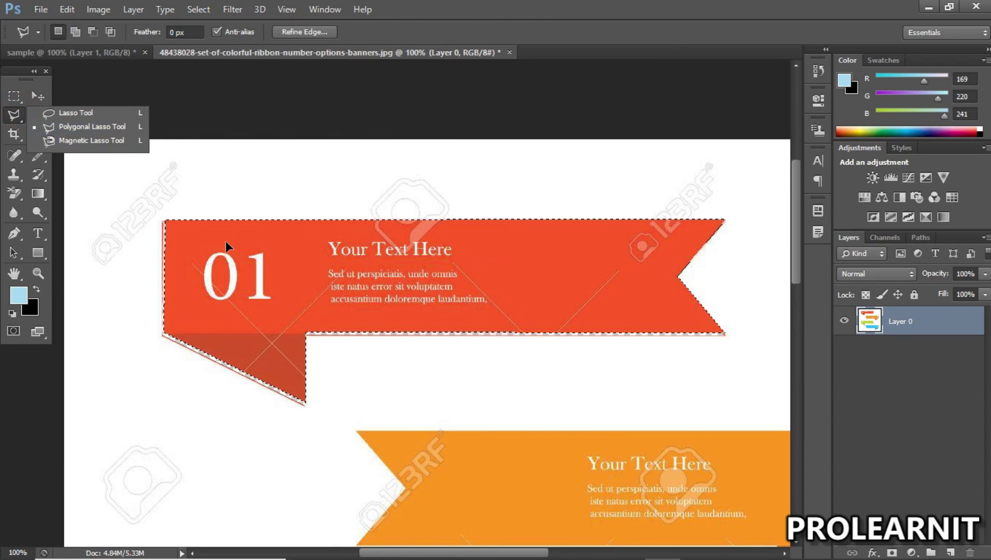
{"action": "key", "text": "alt"}
{"action": "key", "text": "ctrl+d"}
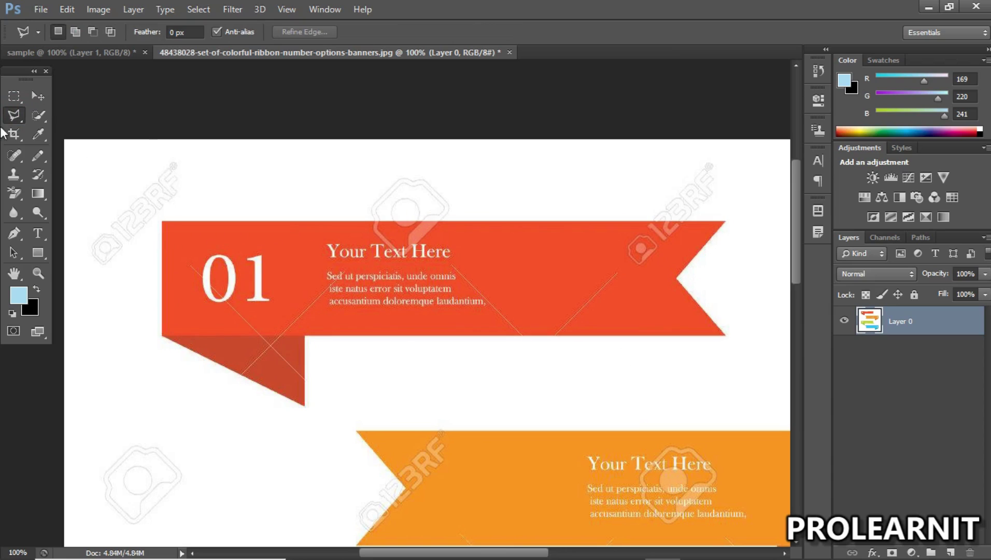
- Select the red 01 ribbon and its folded tail with the Magnetic Lasso tool, tracing the edges and closing at the starting corner
{"action": "mouse_move", "coordinate": [14, 115]}
{"action": "left_mouse_down"}
{"action": "mouse_move", "coordinate": [66, 112]}
{"action": "mouse_move", "coordinate": [68, 146]}
{"action": "left_mouse_up"}
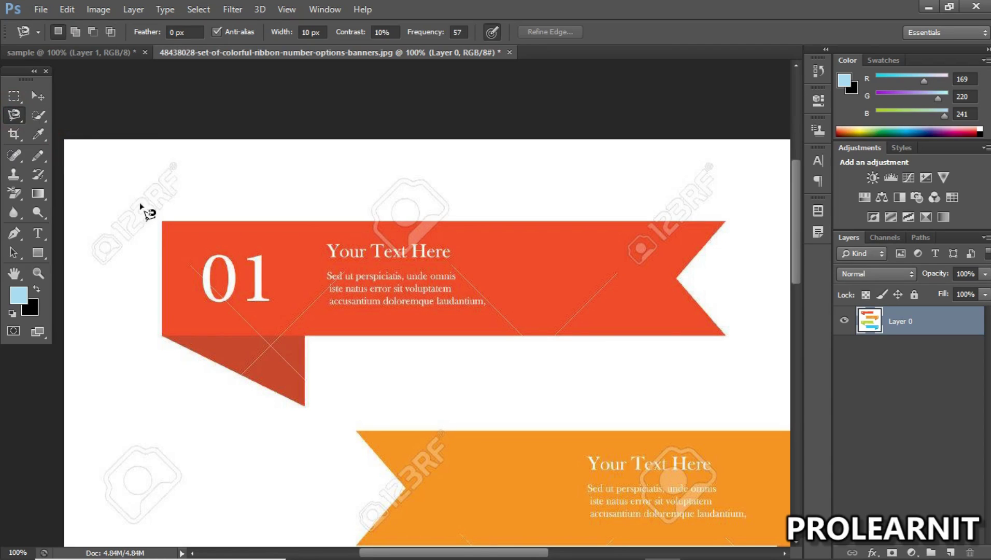
{"action": "left_click_drag", "start_coordinate": [16, 114], "coordinate": [72, 117]}
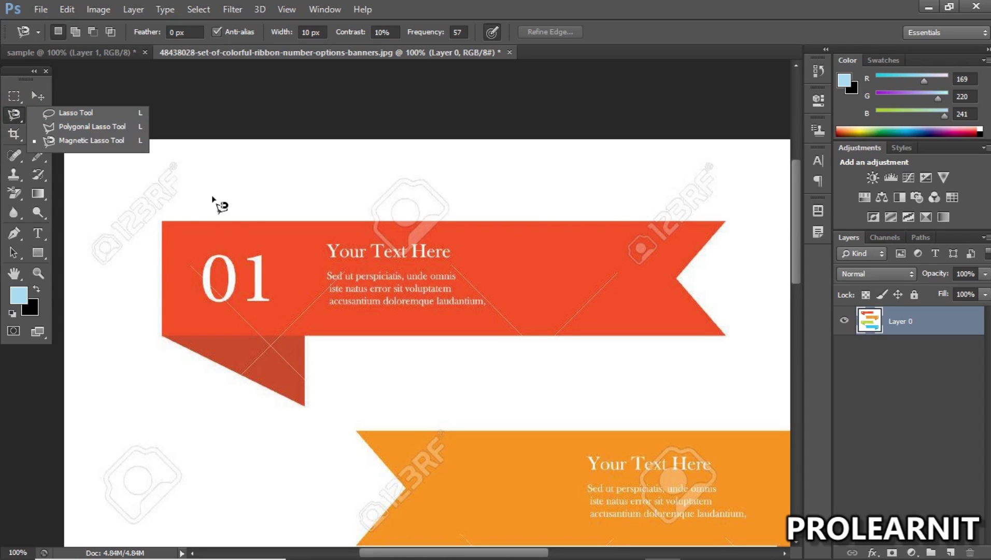
{"action": "left_click", "coordinate": [160, 224]}
{"action": "left_click", "coordinate": [163, 221]}
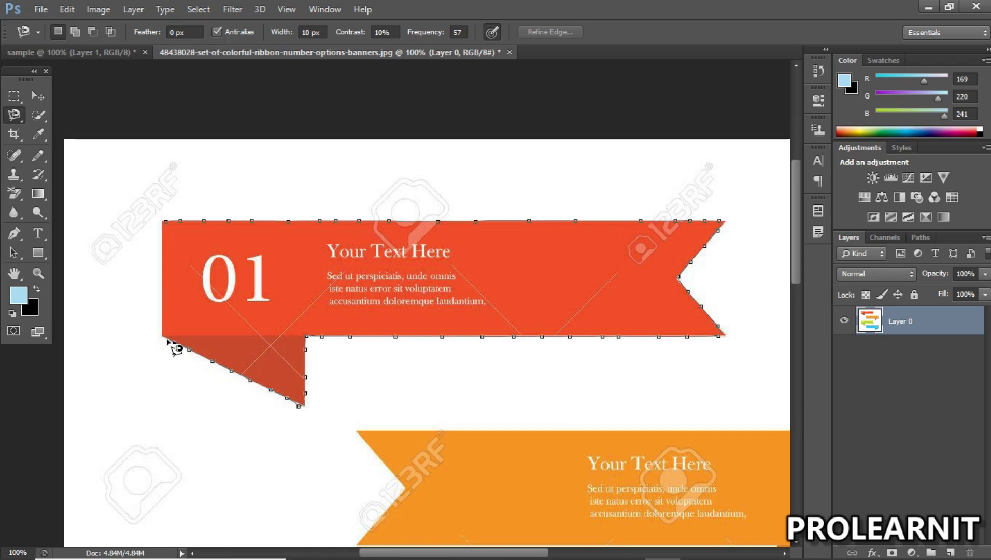
{"action": "left_click", "coordinate": [167, 223]}
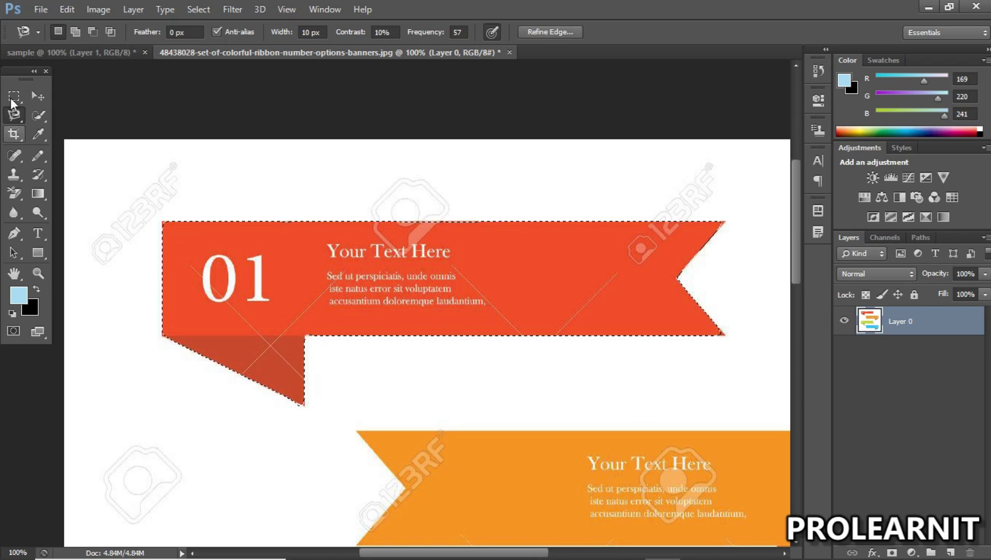
- Try moving the magnetically selected ribbon with the Move tool, undo the move, and deselect it
{"action": "left_click", "coordinate": [38, 95]}
{"action": "left_click_drag", "start_coordinate": [358, 283], "coordinate": [343, 256]}
{"action": "key", "text": "ctrl+z"}
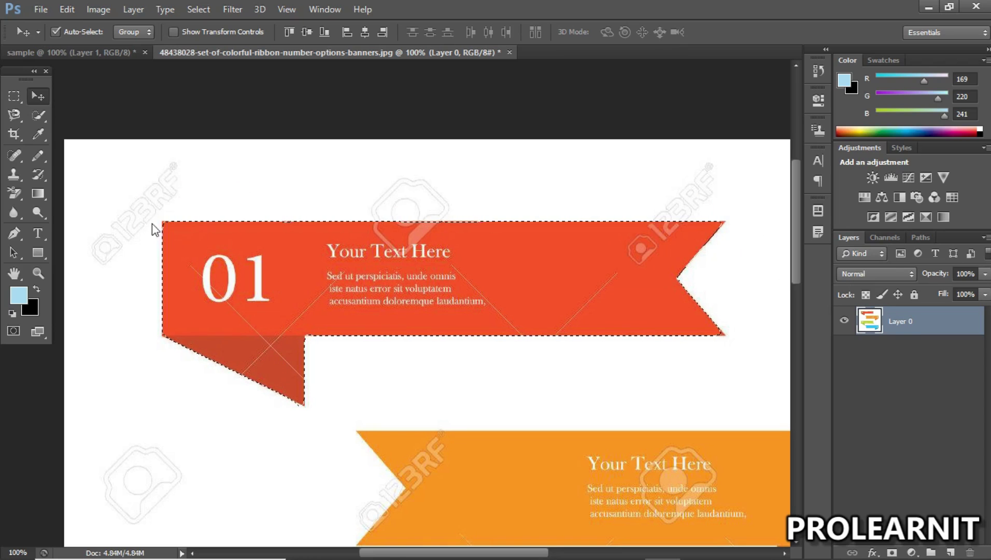
{"action": "key", "text": "ctrl+shift+s"}
{"action": "left_click", "coordinate": [900, 41]}
{"action": "key", "text": "ctrl+d"}
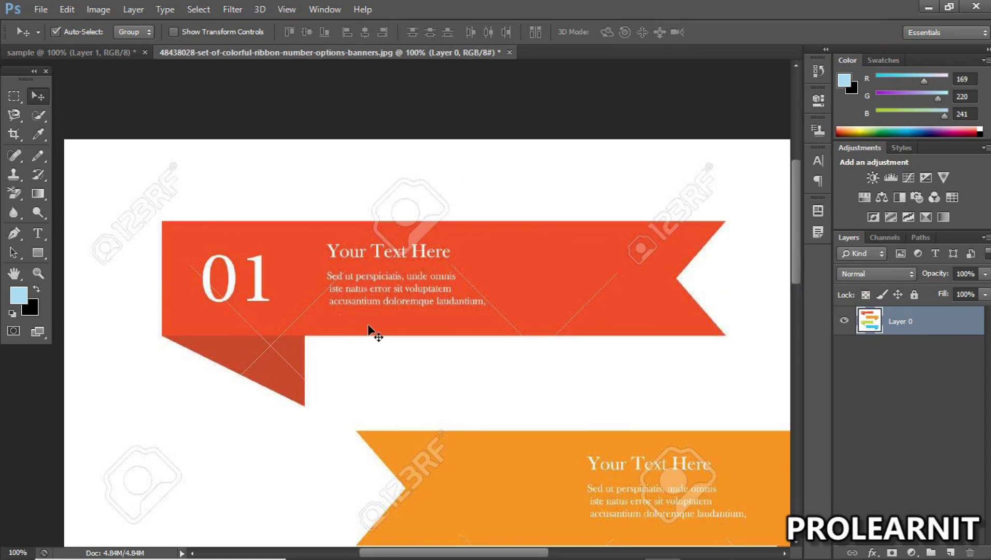
{"action": "left_click", "coordinate": [208, 8]}
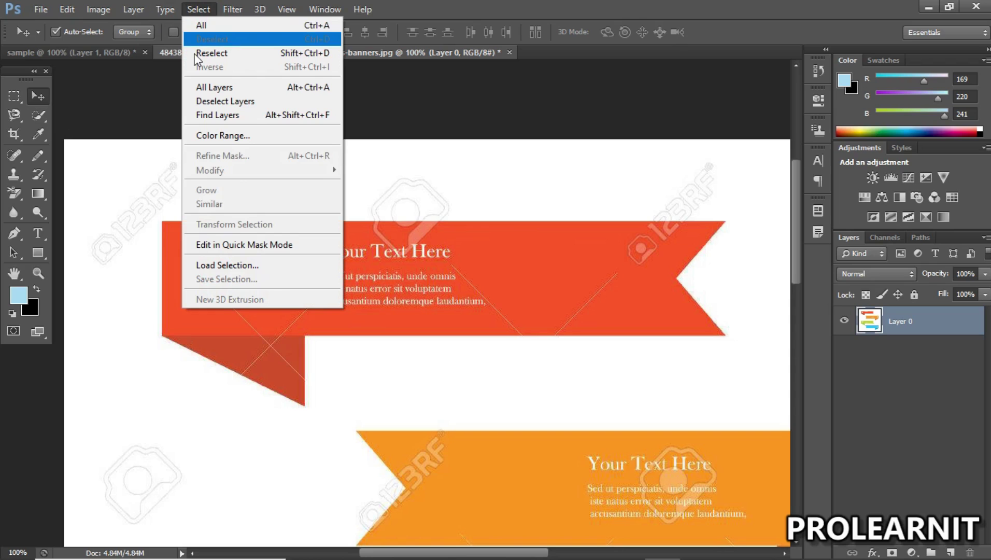
{"action": "left_click", "coordinate": [89, 97]}
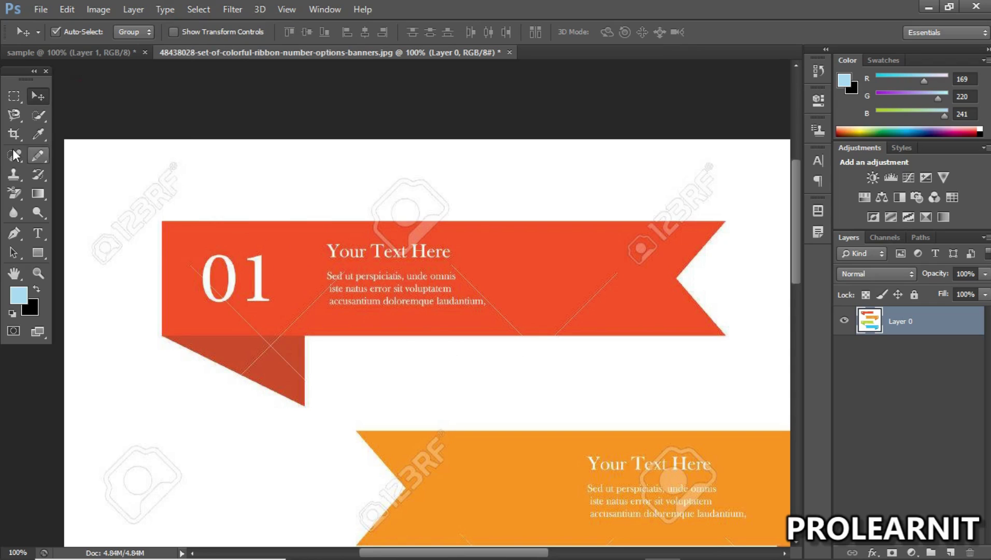
{"action": "left_click", "coordinate": [14, 115]}
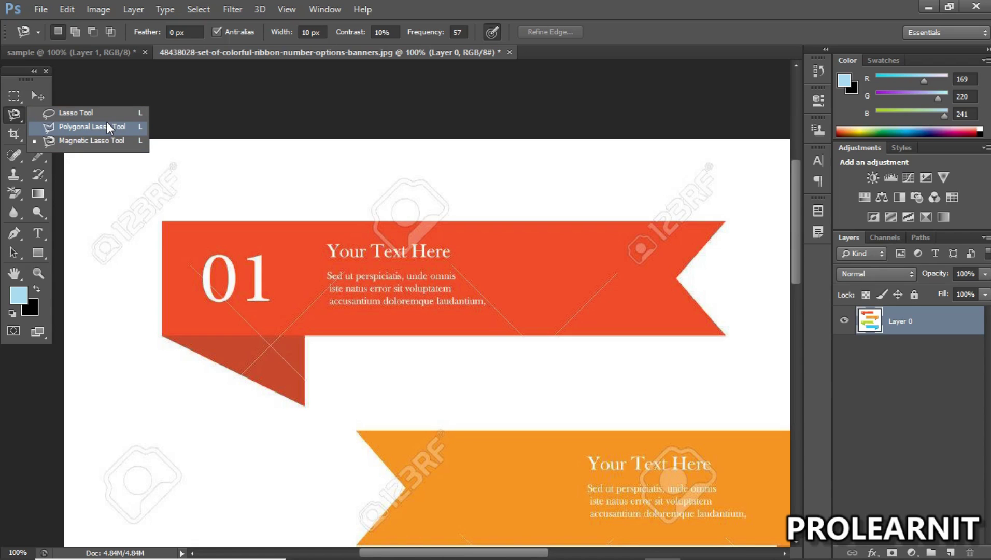
{"action": "left_click", "coordinate": [37, 96]}
- Open the transparent ICT.png logo from the sample folder and close it again
{"action": "left_click", "coordinate": [40, 9]}
{"action": "mouse_move", "coordinate": [67, 9]}
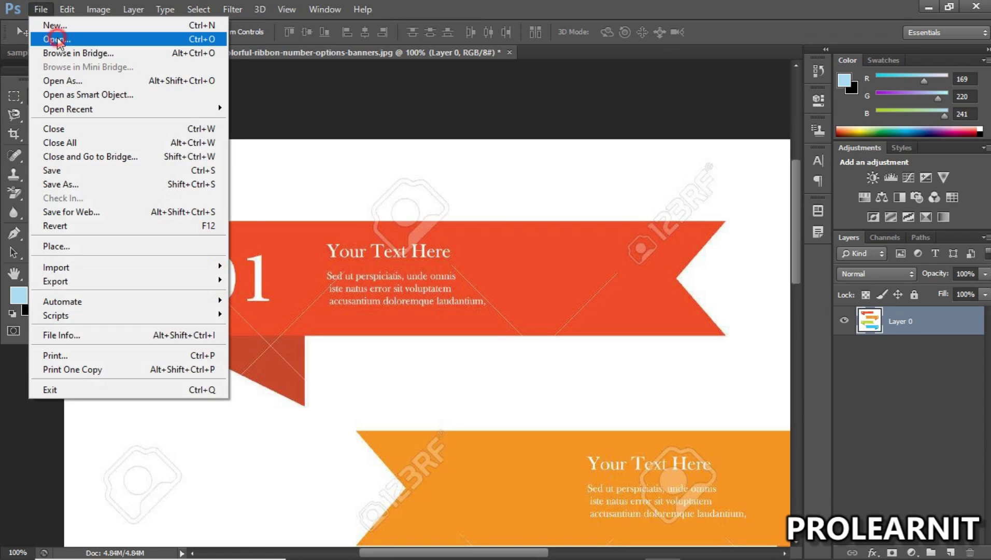
{"action": "left_click", "coordinate": [57, 39]}
{"action": "left_click", "coordinate": [411, 239]}
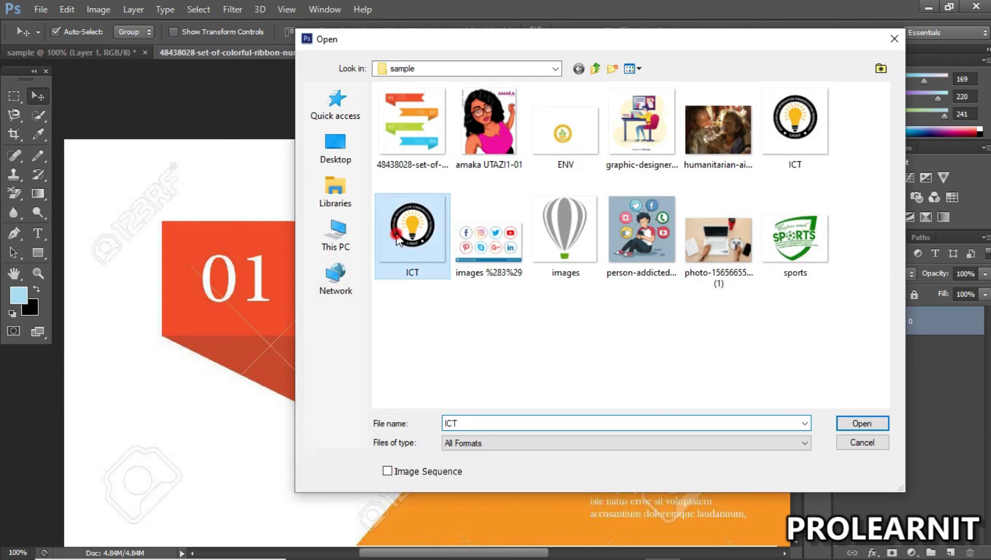
{"action": "left_click", "coordinate": [860, 423]}
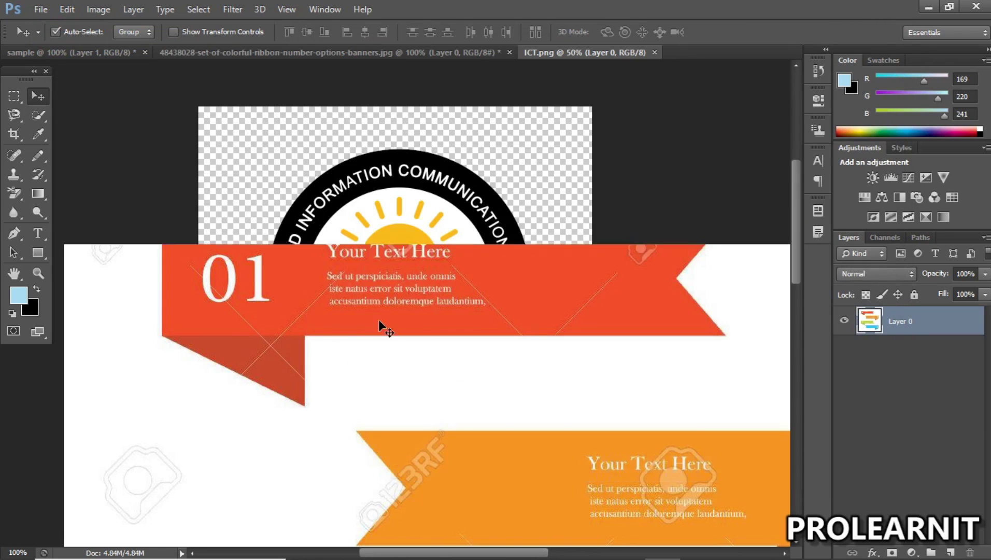
{"action": "left_click", "coordinate": [654, 53]}
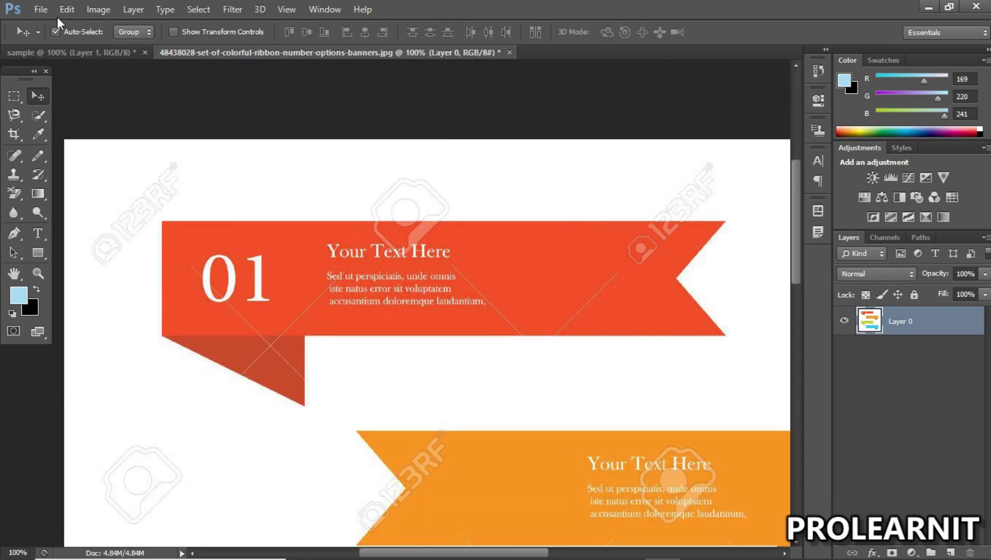
- Open the ICT.jpg logo with the white background and activate the Polygonal Lasso tool
{"action": "left_click", "coordinate": [40, 9]}
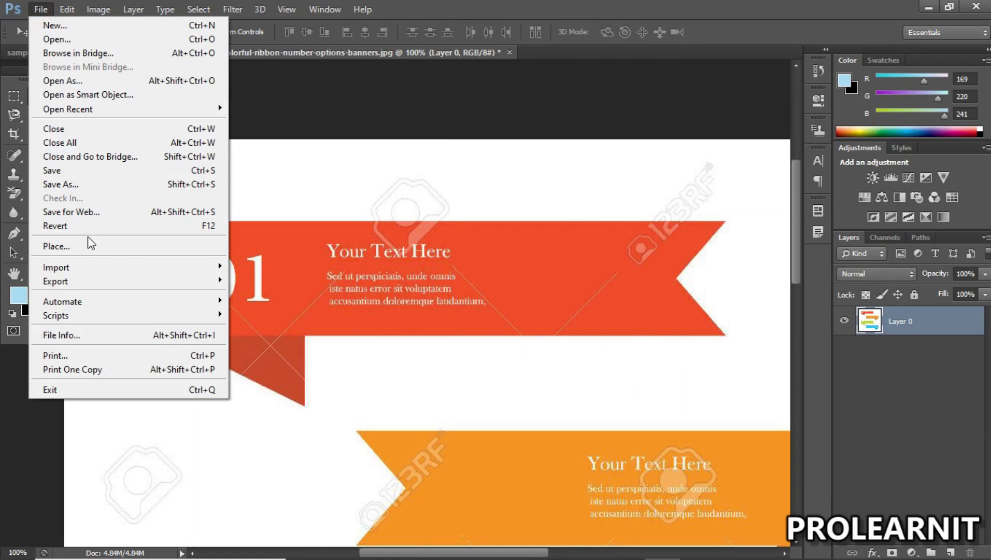
{"action": "left_click", "coordinate": [95, 42]}
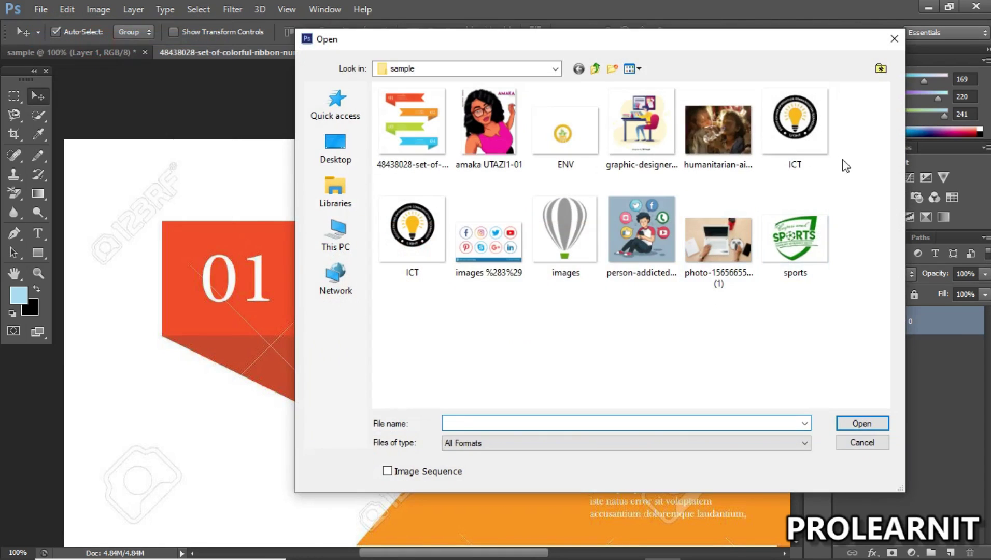
{"action": "left_click", "coordinate": [820, 166]}
{"action": "left_click", "coordinate": [861, 423]}
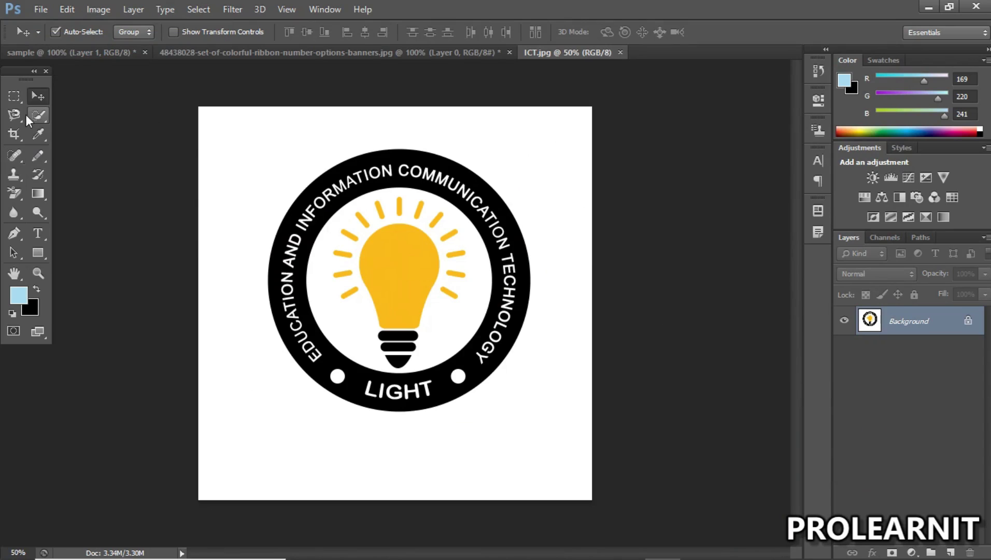
{"action": "left_click_drag", "start_coordinate": [21, 114], "coordinate": [95, 124]}
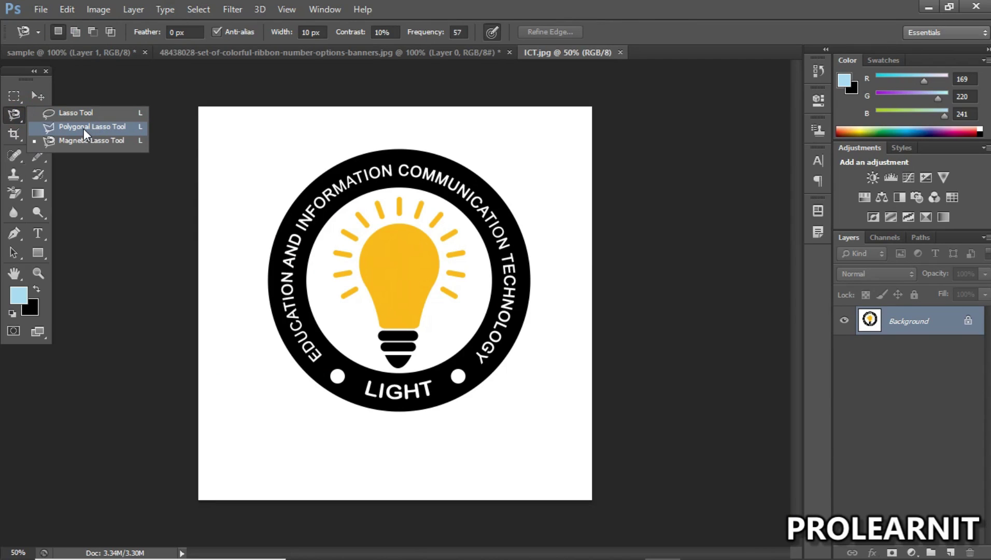
{"action": "left_click_drag", "start_coordinate": [84, 128], "coordinate": [83, 129]}
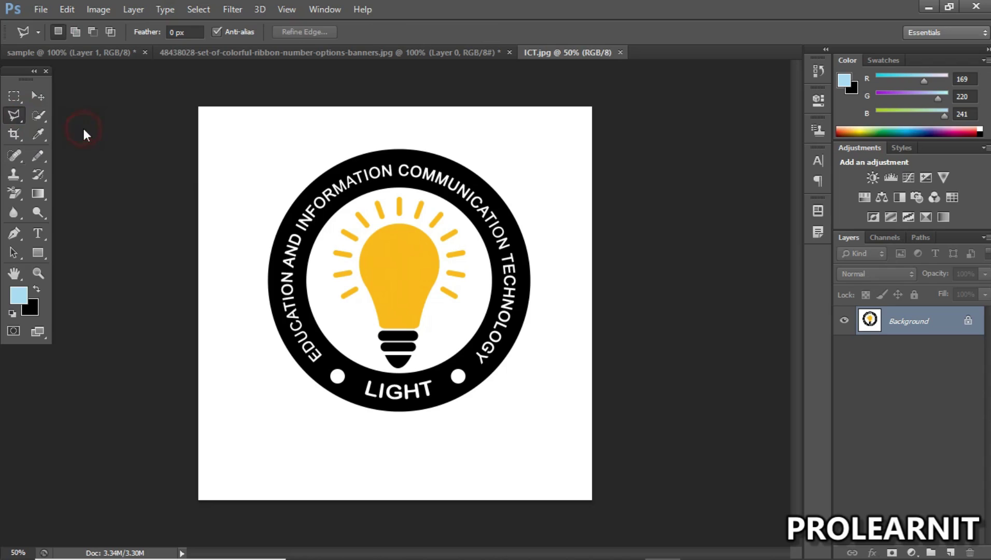
{"action": "left_click_drag", "start_coordinate": [18, 121], "coordinate": [18, 121]}
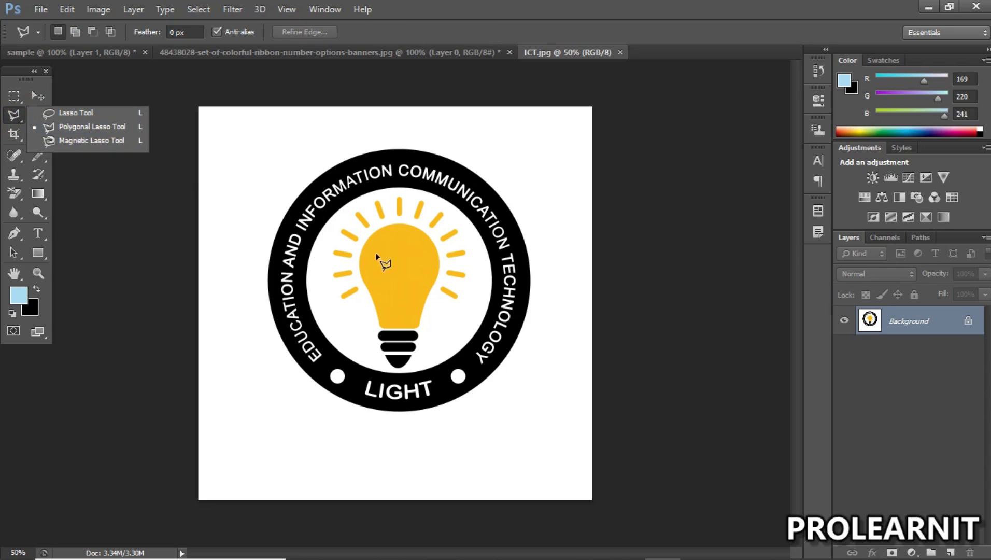
{"action": "left_click", "coordinate": [85, 128]}
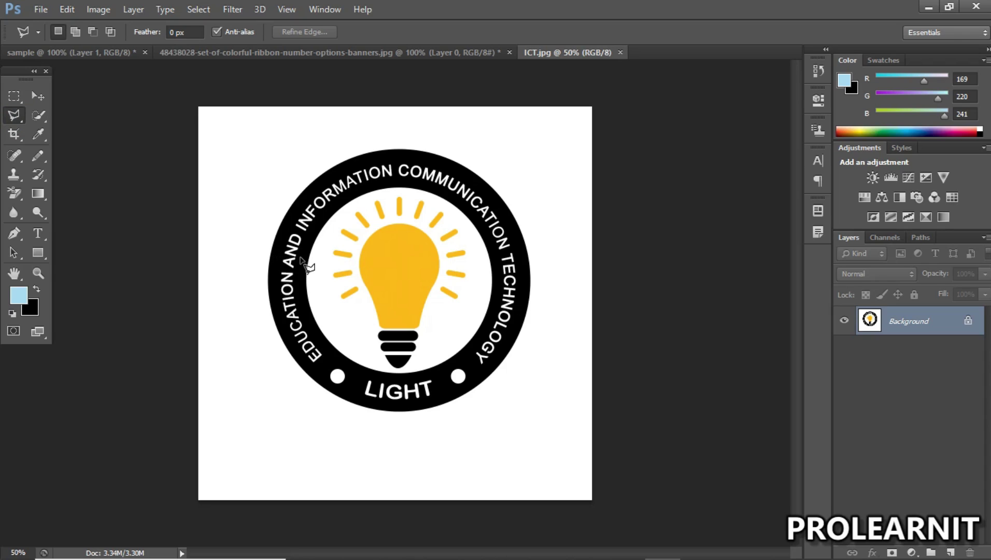
- Try outlining the upper-left curve of the logo's black ring with the Polygonal Lasso tool, and clear the selection
{"action": "key", "text": "z"}
{"action": "left_click", "coordinate": [335, 198]}
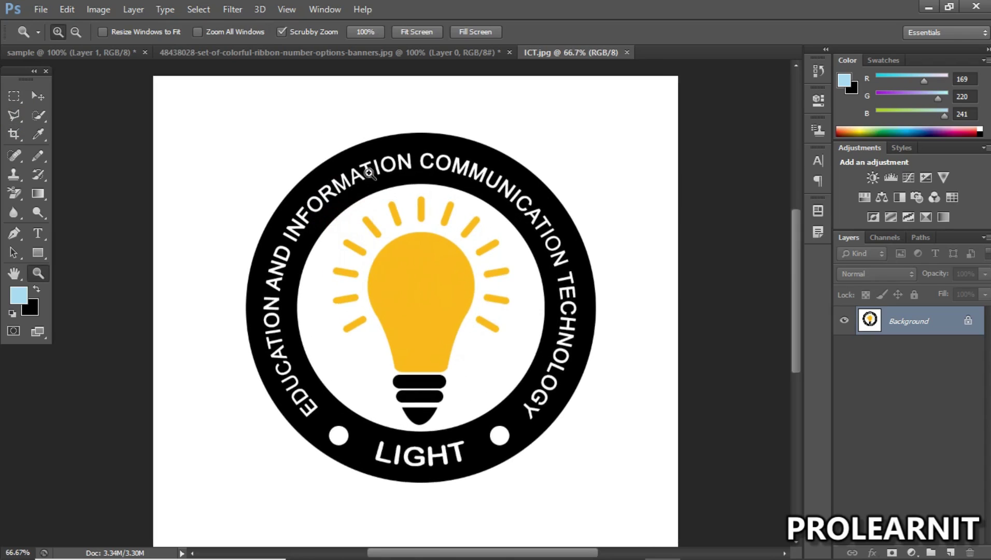
{"action": "left_click", "coordinate": [371, 163]}
{"action": "left_click", "coordinate": [372, 151]}
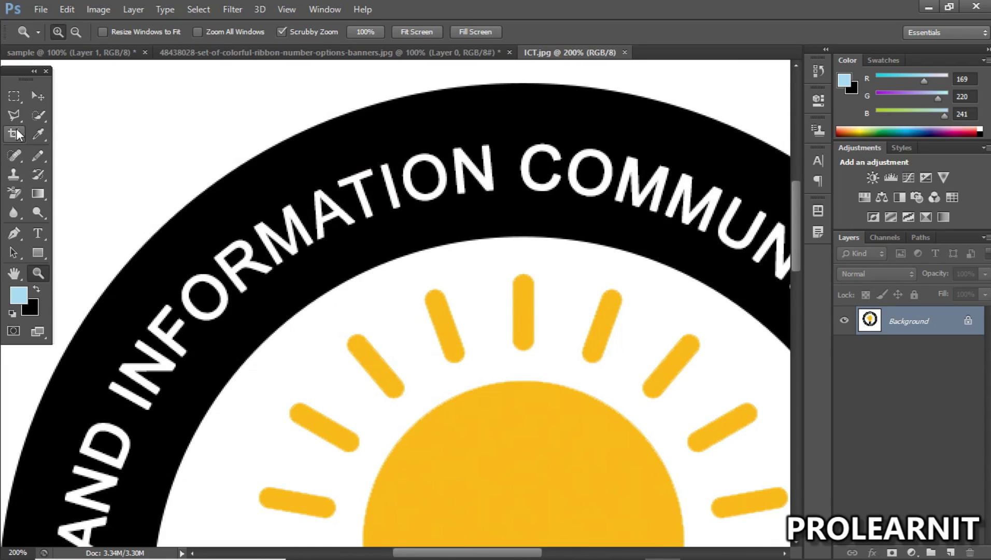
{"action": "mouse_move", "coordinate": [19, 121]}
{"action": "left_mouse_down"}
{"action": "mouse_move", "coordinate": [69, 117]}
{"action": "mouse_move", "coordinate": [71, 128]}
{"action": "left_mouse_up"}
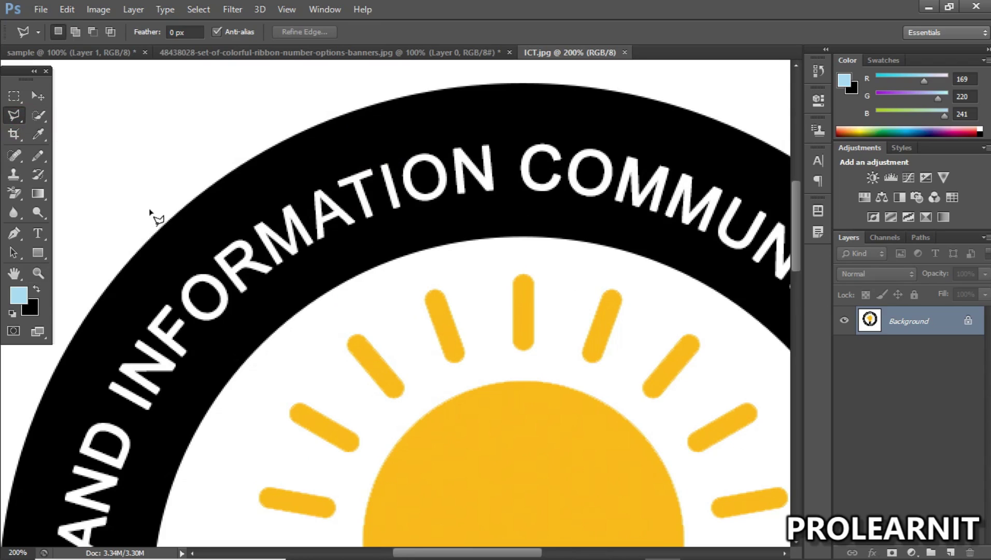
{"action": "left_click", "coordinate": [118, 271]}
{"action": "left_click", "coordinate": [215, 164]}
{"action": "left_click", "coordinate": [238, 163]}
{"action": "left_click", "coordinate": [297, 139]}
{"action": "left_click", "coordinate": [316, 129]}
{"action": "left_click", "coordinate": [328, 121]}
{"action": "left_click", "coordinate": [337, 117]}
{"action": "left_click", "coordinate": [356, 114]}
{"action": "left_click", "coordinate": [436, 93]}
{"action": "left_click", "coordinate": [476, 89]}
{"action": "left_click", "coordinate": [530, 86]}
{"action": "left_click", "coordinate": [503, 105]}
{"action": "left_click", "coordinate": [408, 128]}
{"action": "left_click", "coordinate": [294, 151]}
{"action": "left_click", "coordinate": [229, 176]}
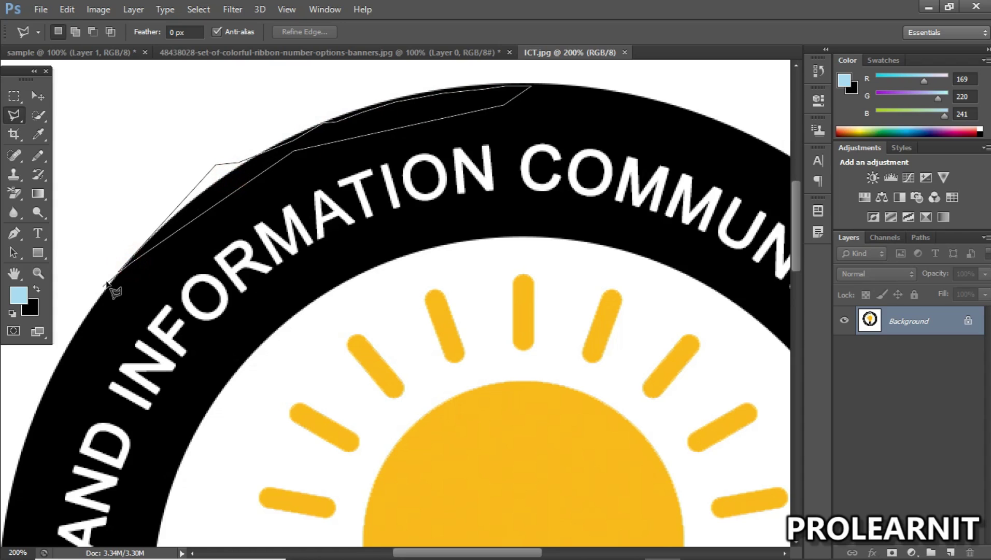
{"action": "left_click", "coordinate": [120, 273]}
{"action": "key", "text": "ctrl+d"}
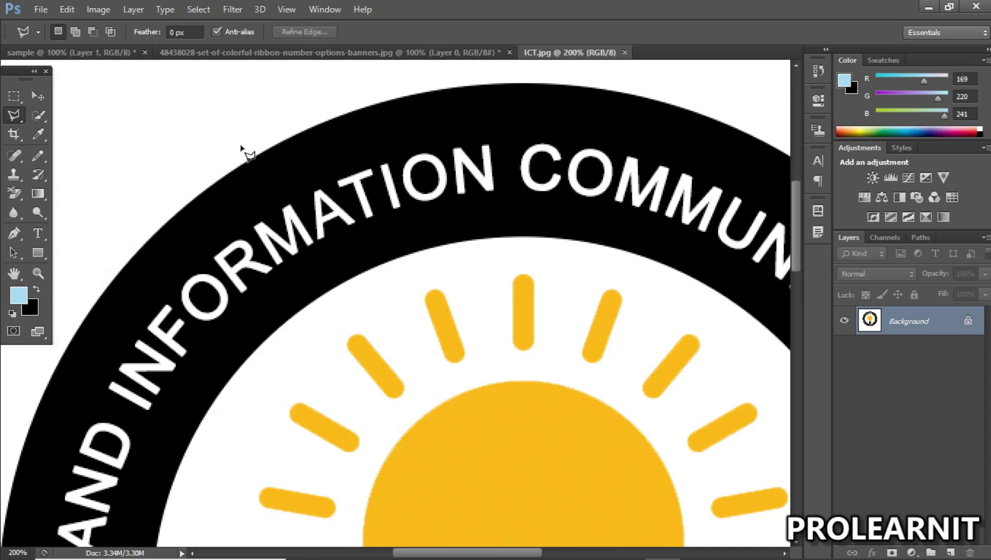
- Outline the red 01 ribbon in the banners document with straight Polygonal Lasso segments, and clear the selection
{"action": "left_click", "coordinate": [383, 53]}
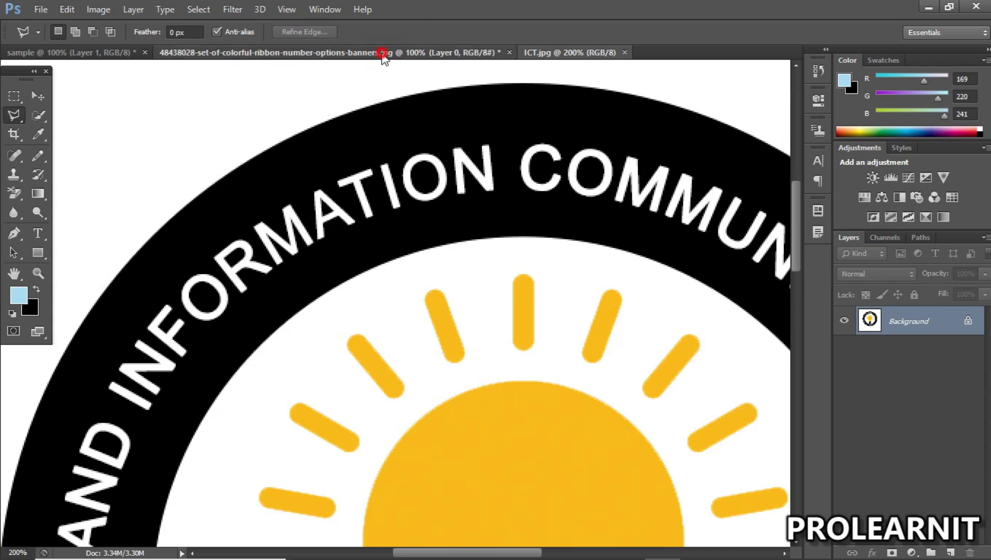
{"action": "left_click", "coordinate": [162, 221]}
{"action": "left_click", "coordinate": [724, 221]}
{"action": "left_click", "coordinate": [677, 278]}
{"action": "left_click", "coordinate": [728, 336]}
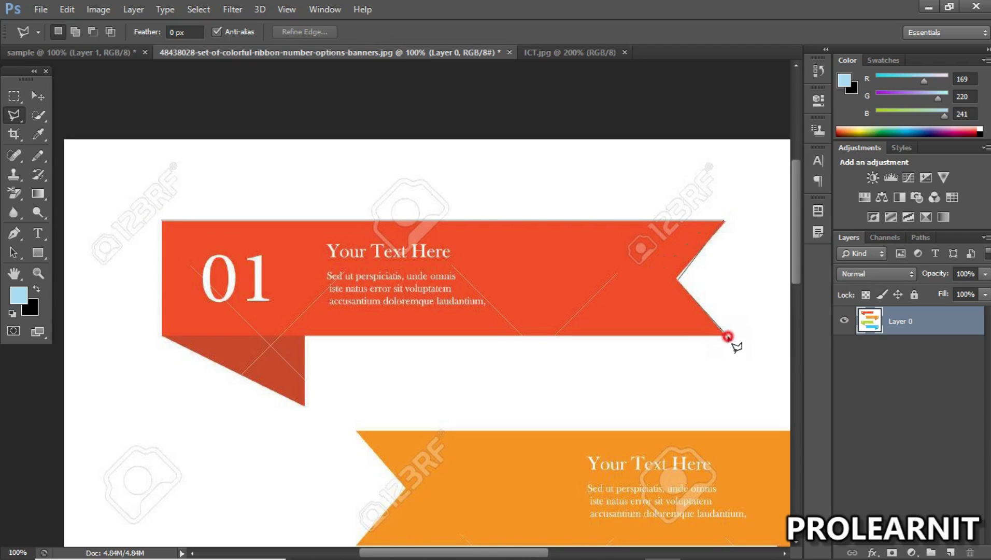
{"action": "left_click", "coordinate": [305, 336]}
{"action": "left_click", "coordinate": [305, 405]}
{"action": "left_click", "coordinate": [161, 221]}
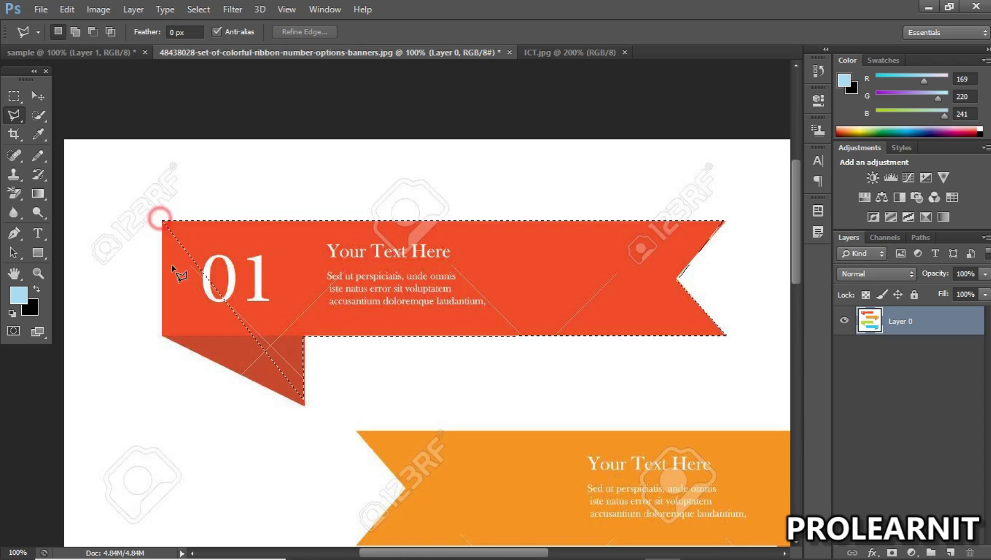
{"action": "key", "text": "ctrl+d"}
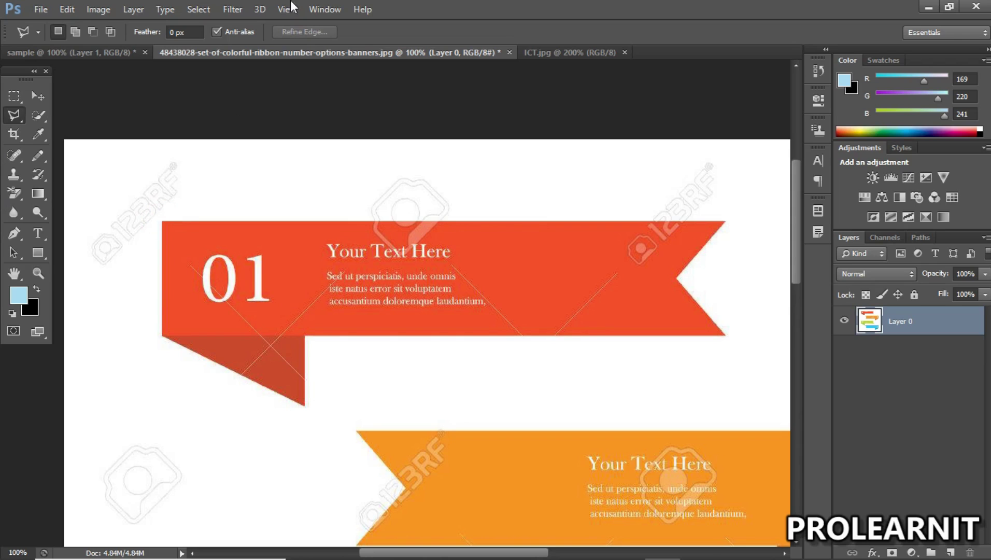
- Trace the upper outer edge of the black ring in ICT.jpg with the Magnetic Lasso tool, close the outline and clear the selection
{"action": "left_click", "coordinate": [570, 51]}
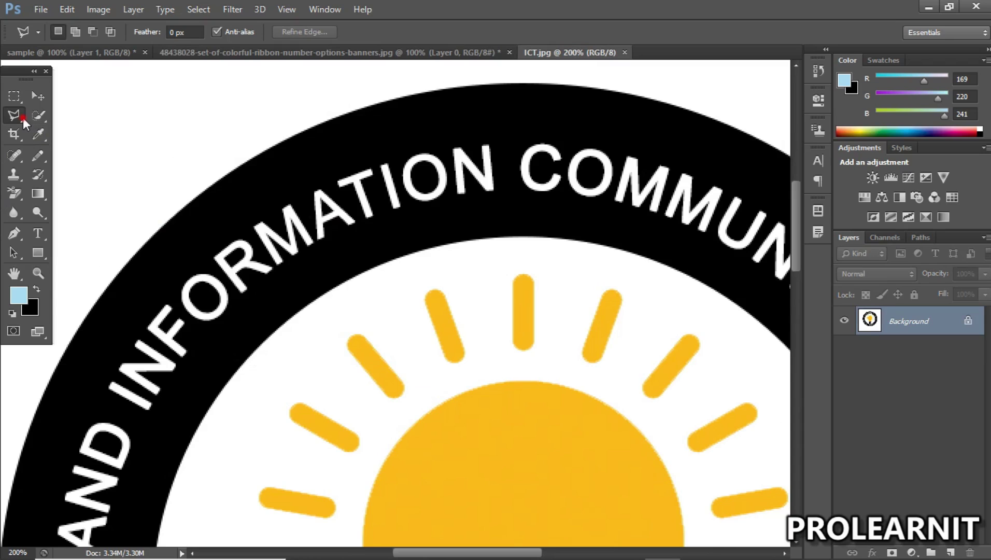
{"action": "left_click_drag", "start_coordinate": [22, 117], "coordinate": [94, 140]}
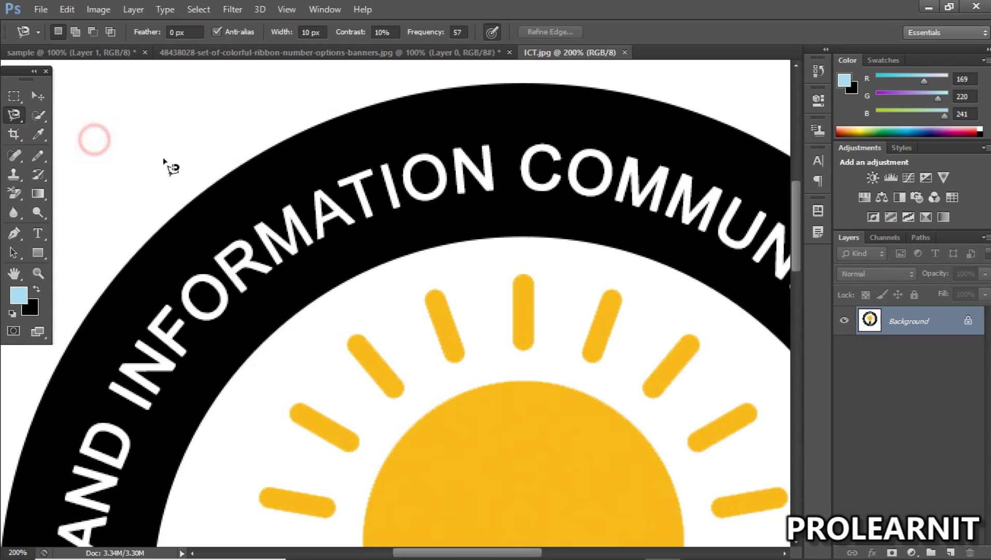
{"action": "left_click", "coordinate": [182, 198]}
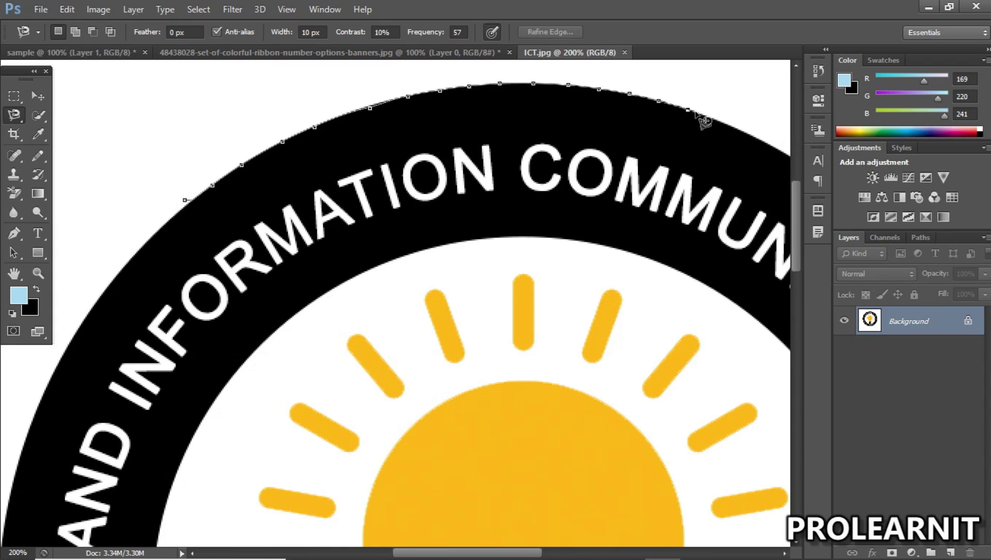
{"action": "left_click", "coordinate": [187, 198]}
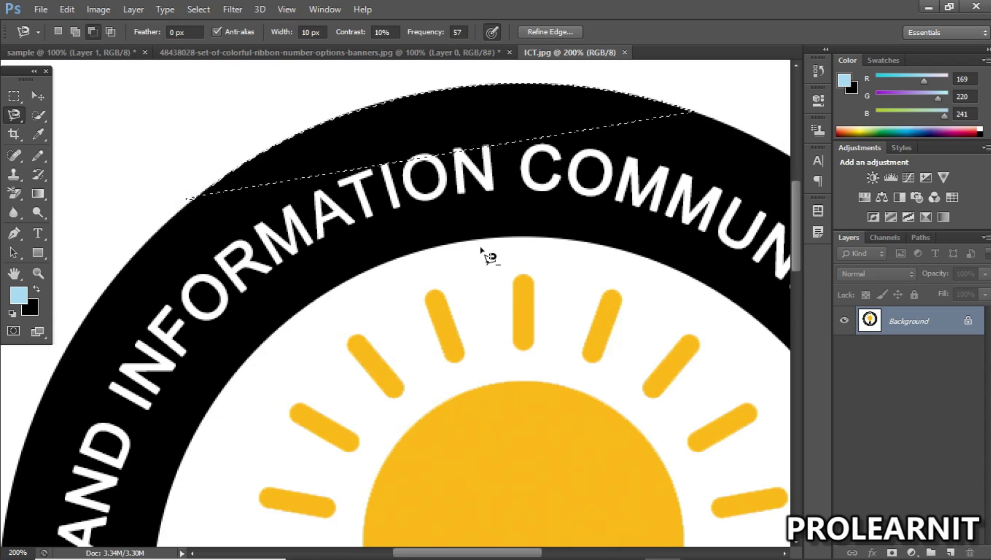
{"action": "left_click", "coordinate": [42, 96]}
{"action": "key", "text": "ctrl+d"}
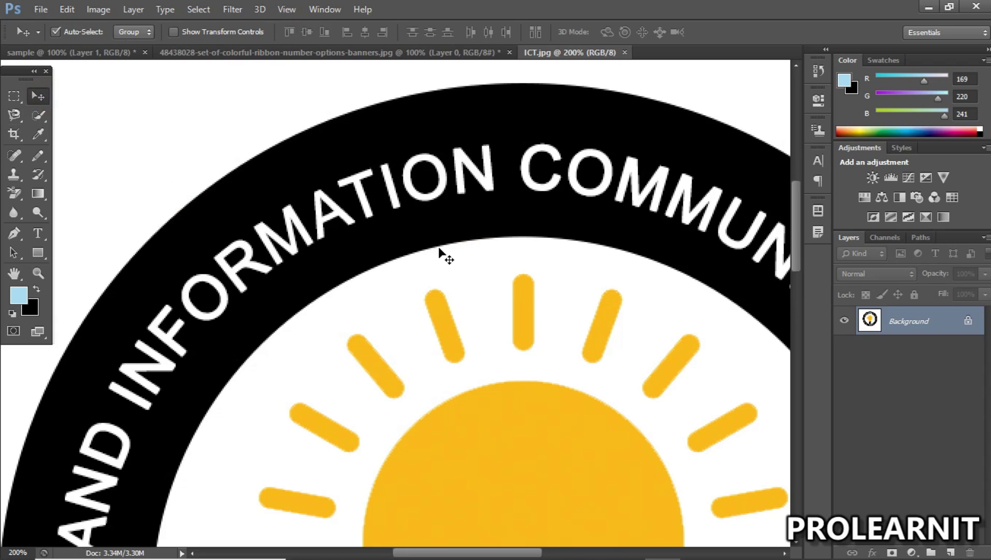
- Compare the lasso tool variants against the whole circular logo and the straight-edged ribbon in the banners document
{"action": "key", "text": "z"}
{"action": "left_click", "coordinate": [438, 251], "text": "alt"}
{"action": "left_click", "coordinate": [438, 254], "text": "alt"}
{"action": "left_click", "coordinate": [438, 256], "text": "alt"}
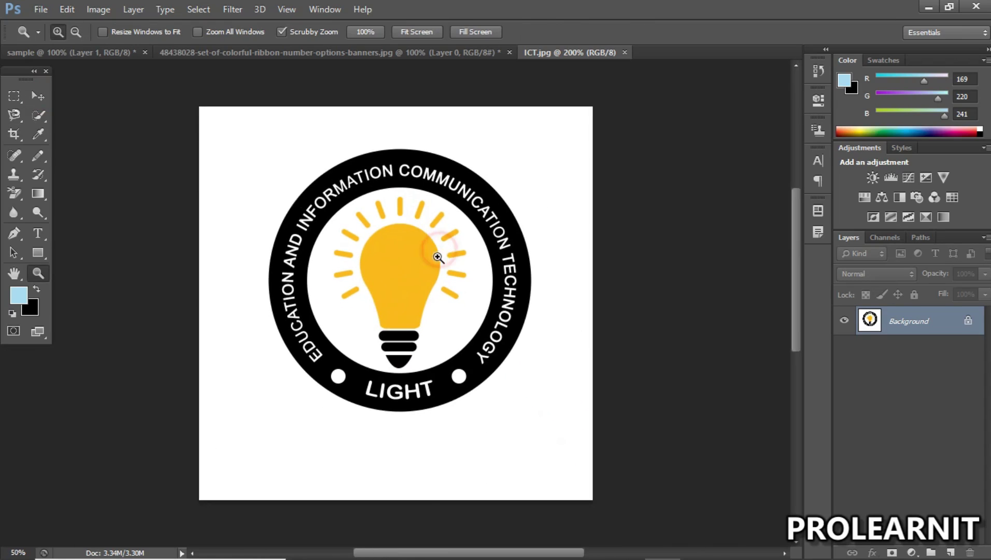
{"action": "left_click", "coordinate": [38, 96]}
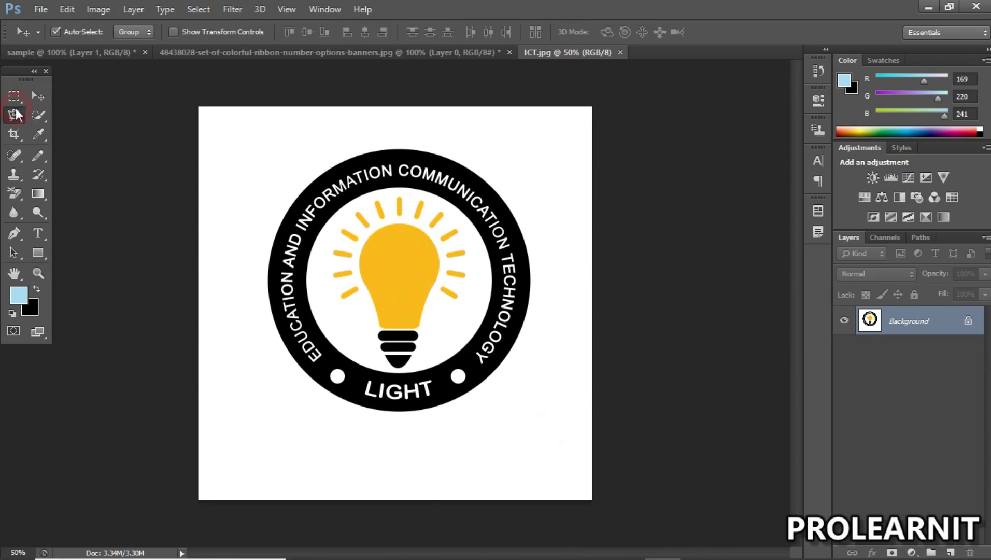
{"action": "left_click", "coordinate": [18, 114]}
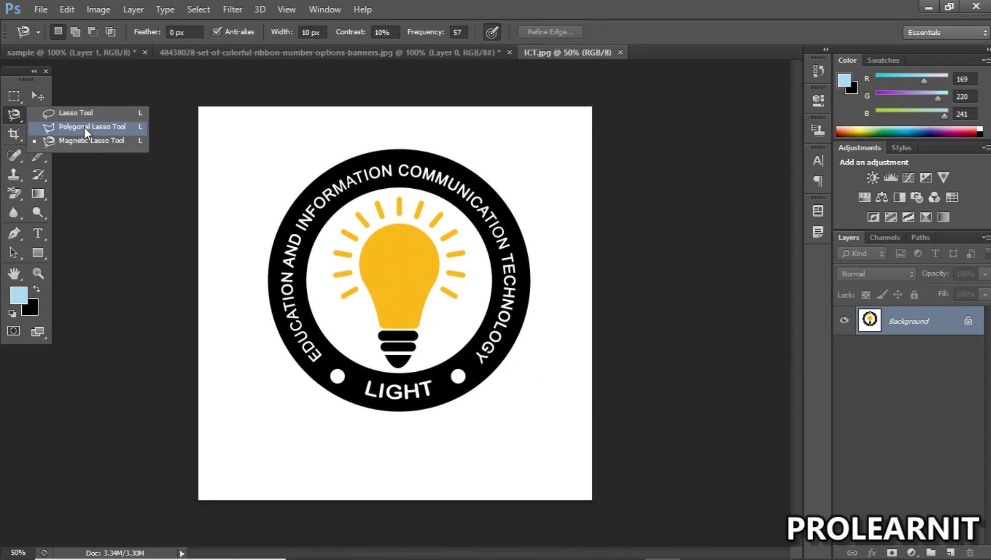
{"action": "left_click", "coordinate": [254, 54]}
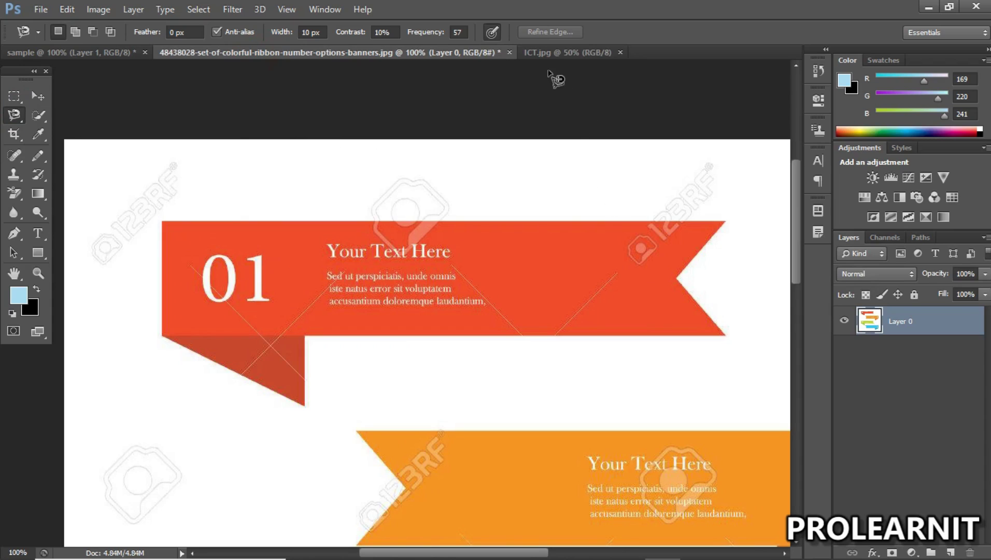
{"action": "left_click", "coordinate": [547, 54]}
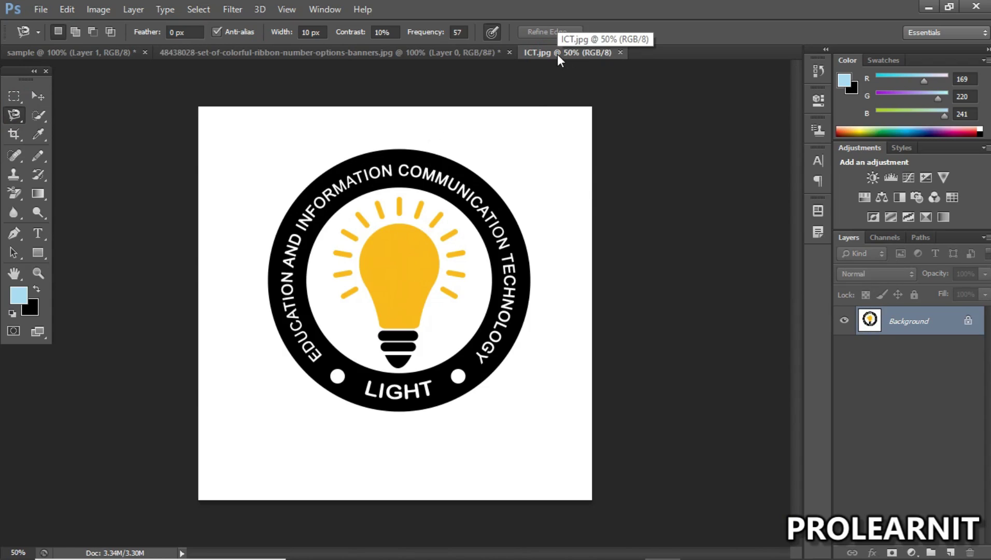
{"action": "right_click", "coordinate": [23, 114]}
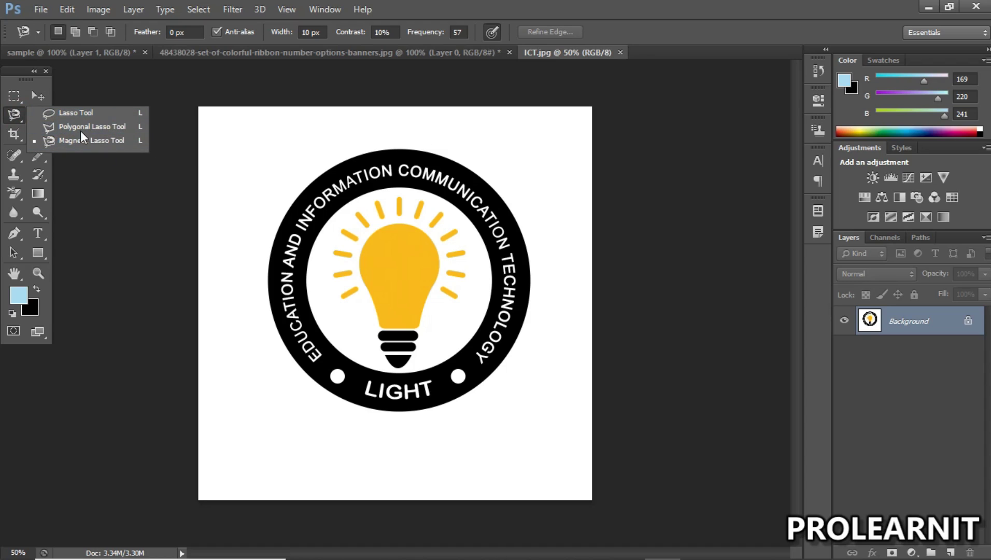
{"action": "left_click", "coordinate": [36, 96]}
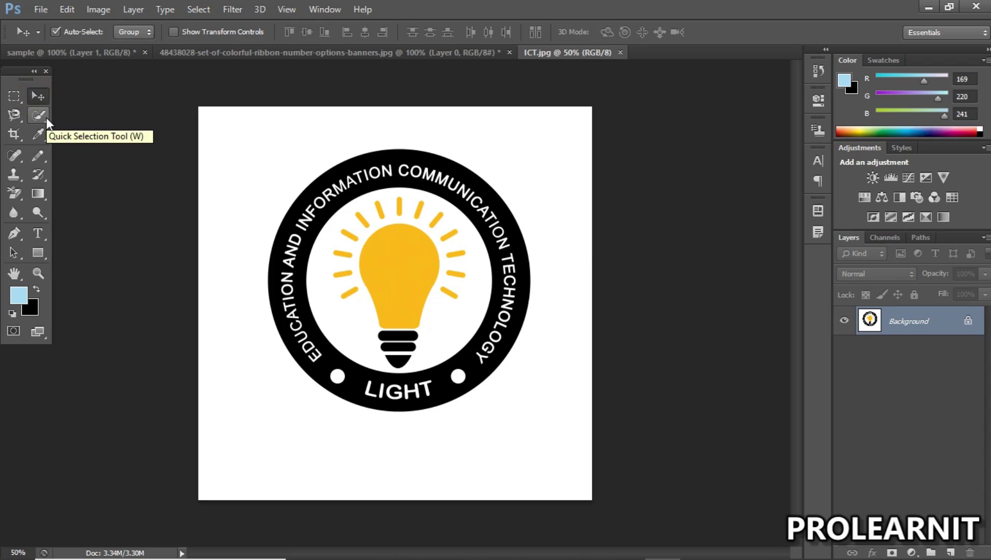
{"action": "left_click", "coordinate": [19, 112]}
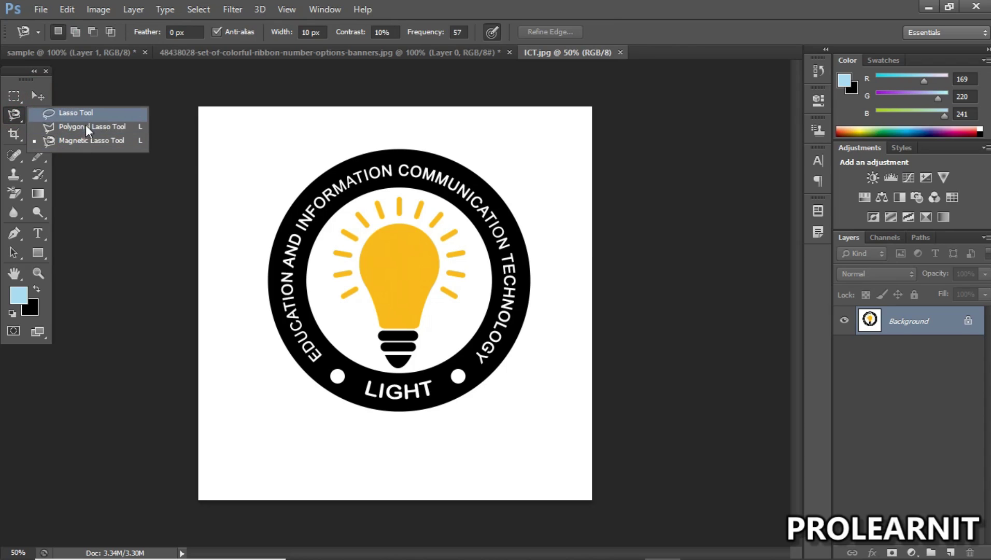
{"action": "left_click", "coordinate": [38, 95]}
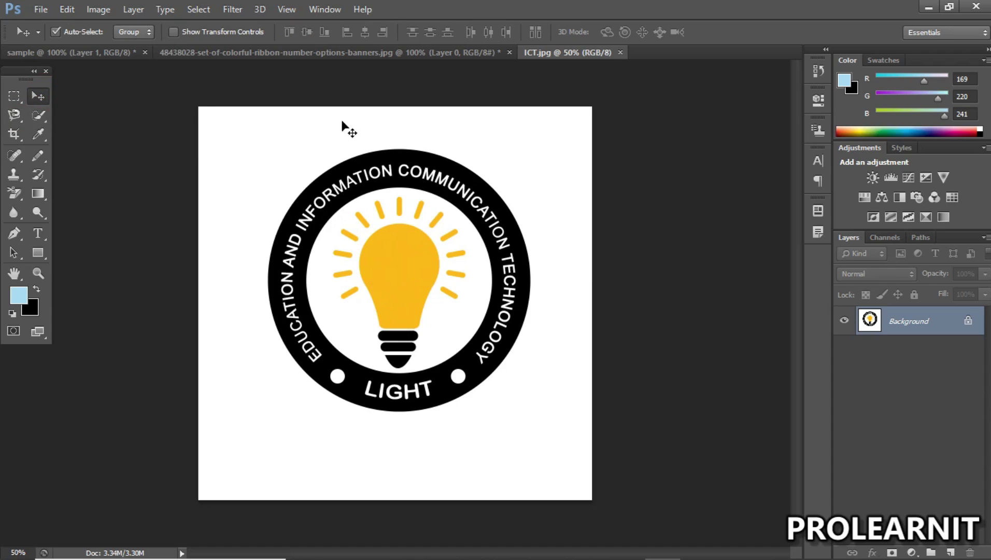
- Compare the banners document with ICT.jpg for straight versus curved edges, and review the three lasso variants again
{"action": "left_click", "coordinate": [329, 54]}
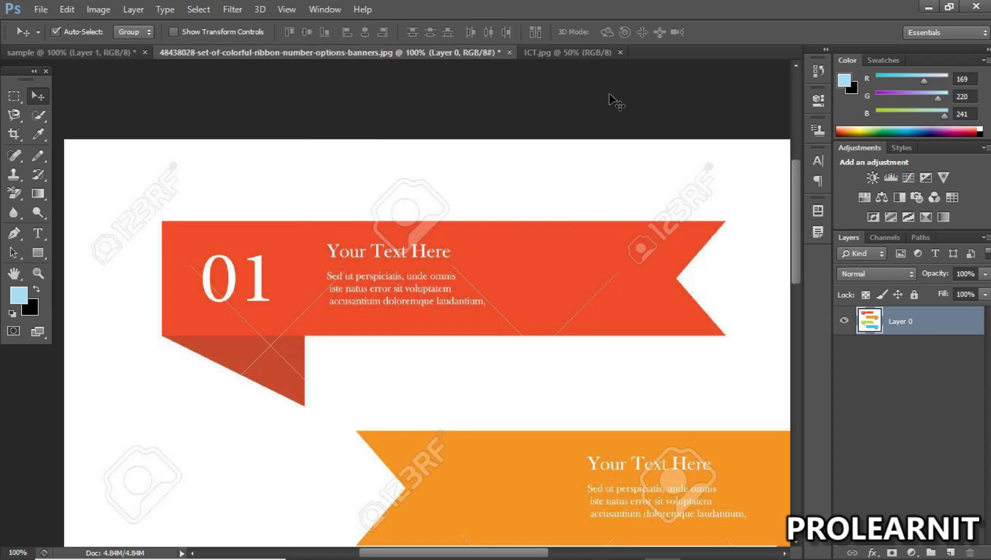
{"action": "left_click", "coordinate": [576, 52]}
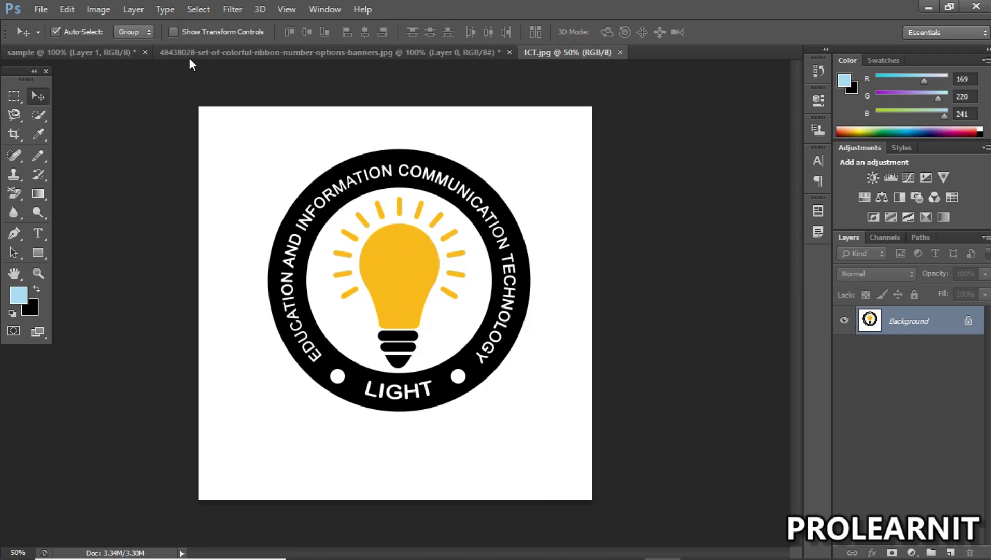
{"action": "left_click", "coordinate": [288, 52]}
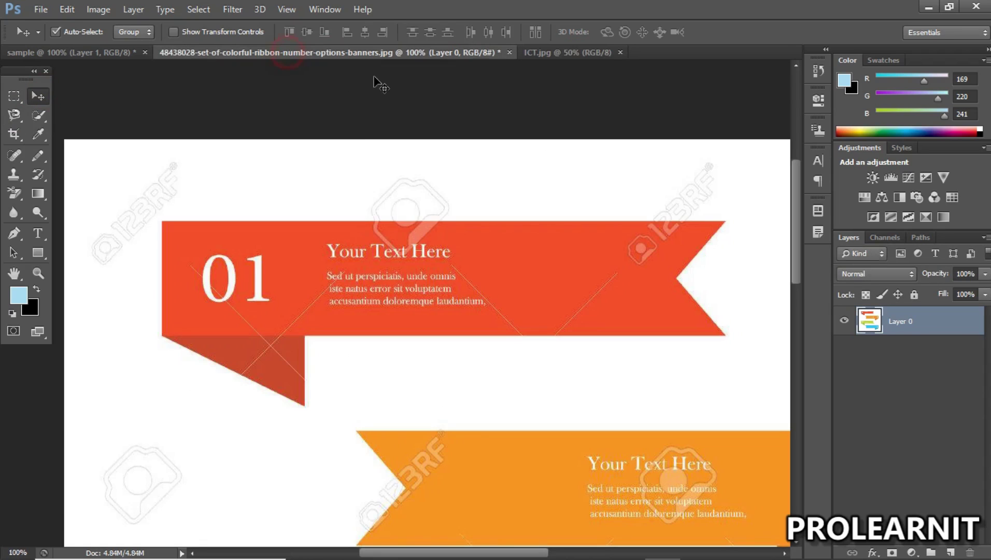
{"action": "left_click", "coordinate": [596, 53]}
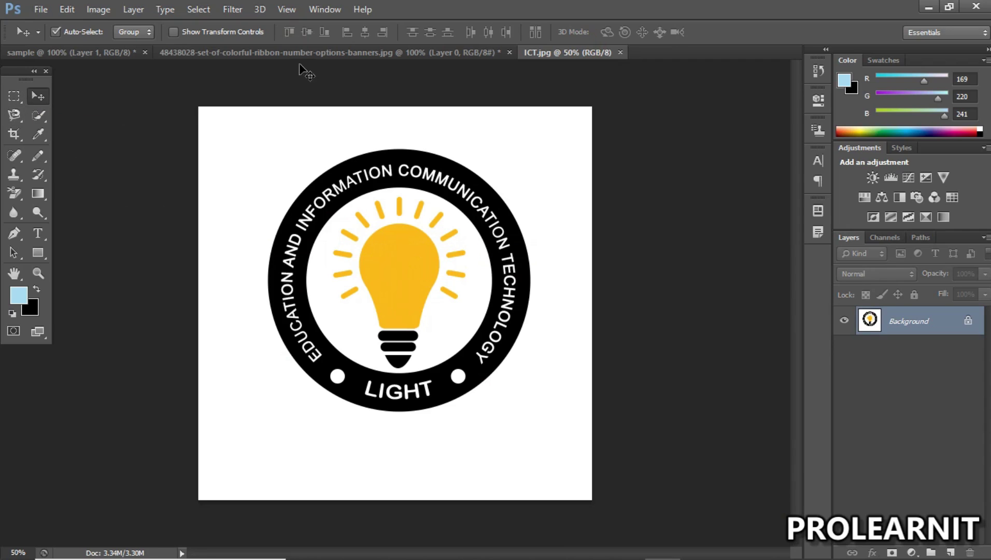
{"action": "left_click", "coordinate": [22, 115]}
{"action": "left_click_drag", "start_coordinate": [22, 115], "coordinate": [23, 114]}
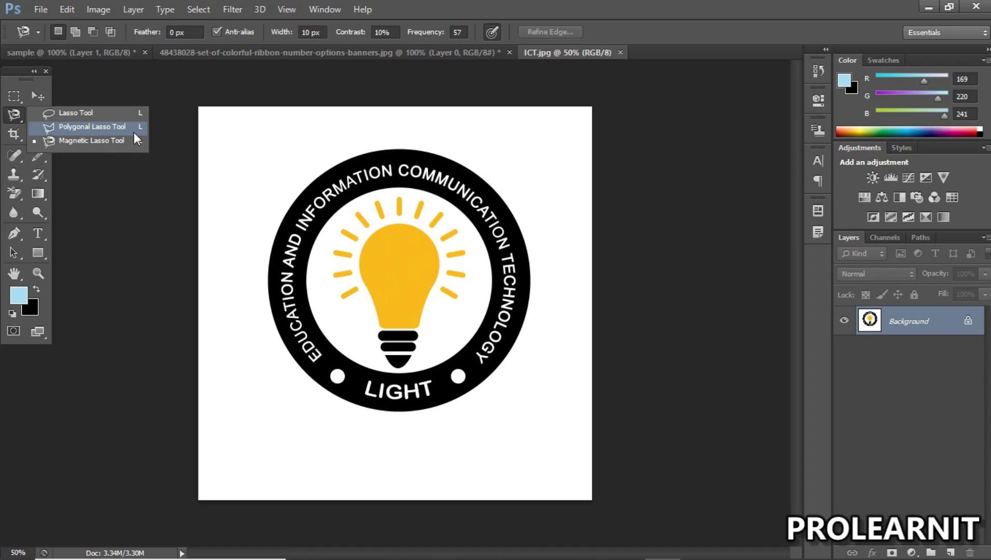
{"action": "left_click", "coordinate": [17, 117]}
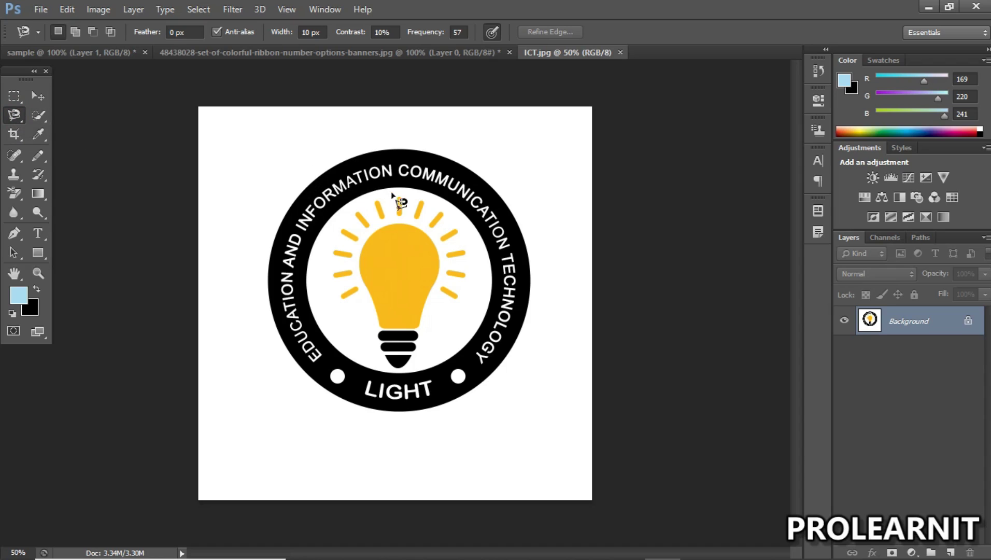
{"action": "left_click", "coordinate": [21, 117]}
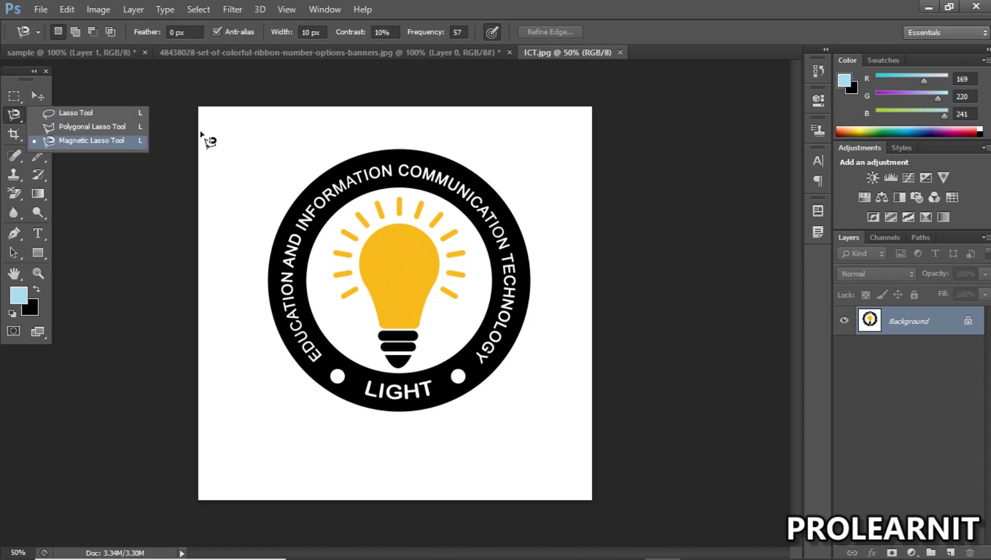
{"action": "key", "text": "v"}
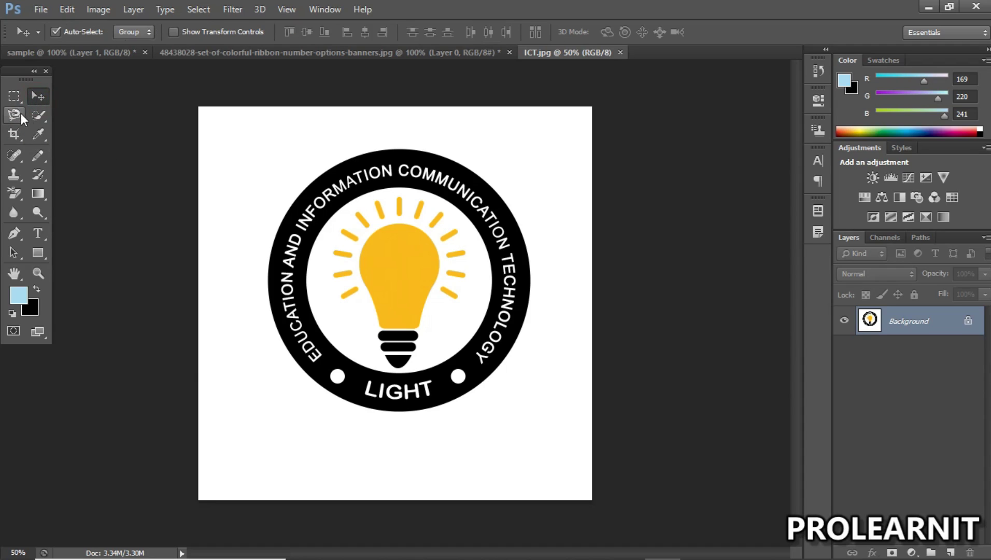
- Review the variants grouped with the Eyedropper and activate the standard Eyedropper tool
{"action": "left_click", "coordinate": [41, 133]}
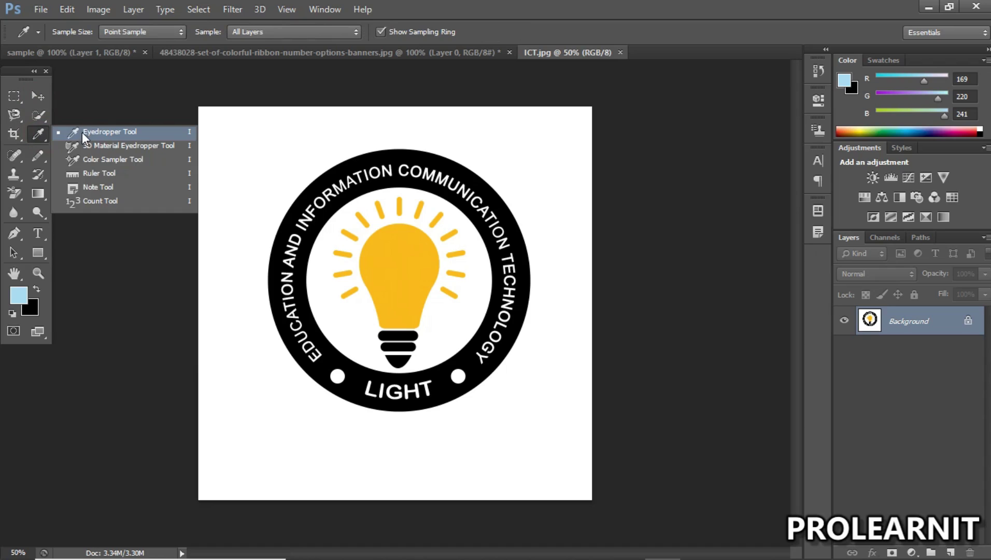
{"action": "left_click", "coordinate": [40, 136]}
{"action": "left_click", "coordinate": [36, 136]}
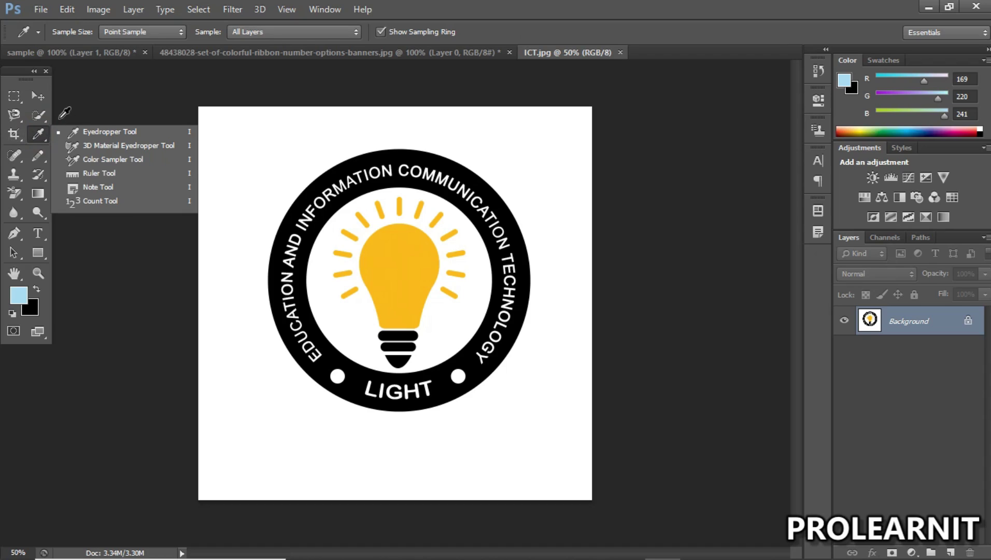
{"action": "left_click", "coordinate": [39, 138]}
{"action": "left_click", "coordinate": [39, 135]}
{"action": "left_click", "coordinate": [99, 133]}
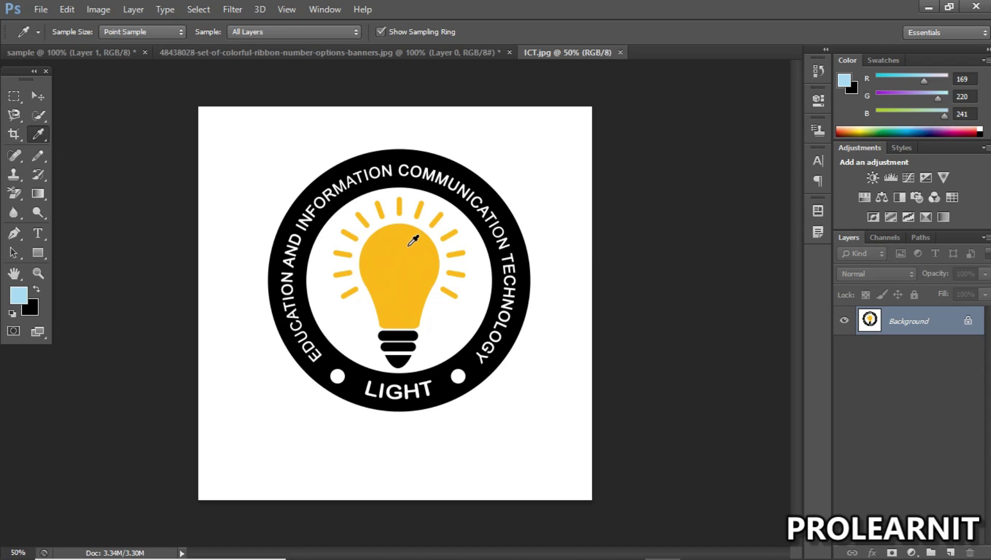
- Sample the logo's yellow, white and black in turn as the foreground color, and inspect the sampled black in the Color Picker
{"action": "left_click", "coordinate": [398, 259]}
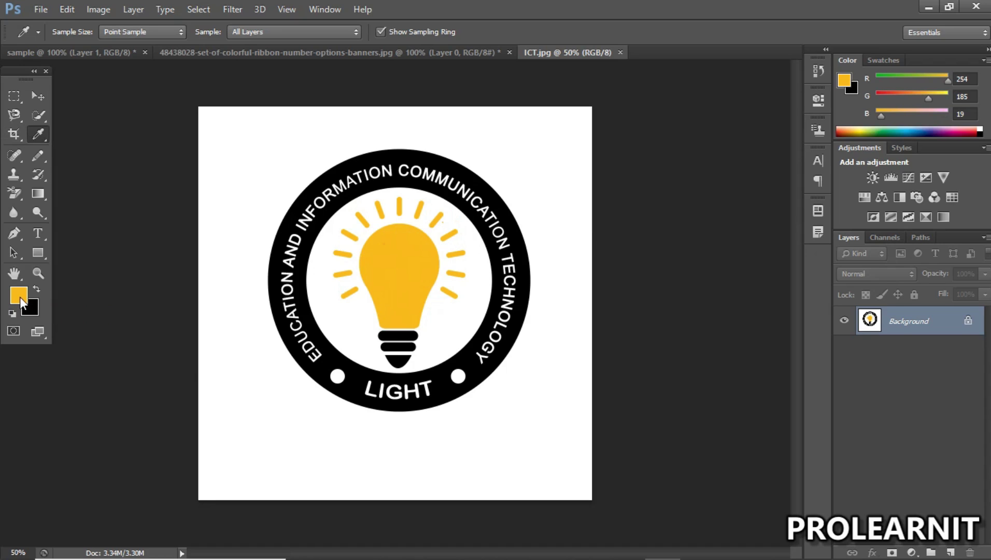
{"action": "left_click", "coordinate": [325, 283]}
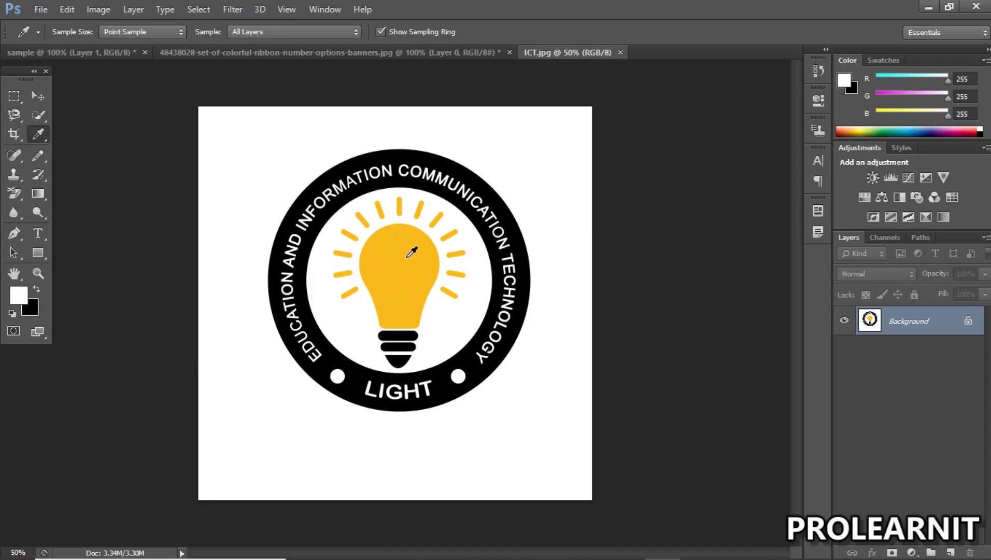
{"action": "left_click", "coordinate": [524, 255]}
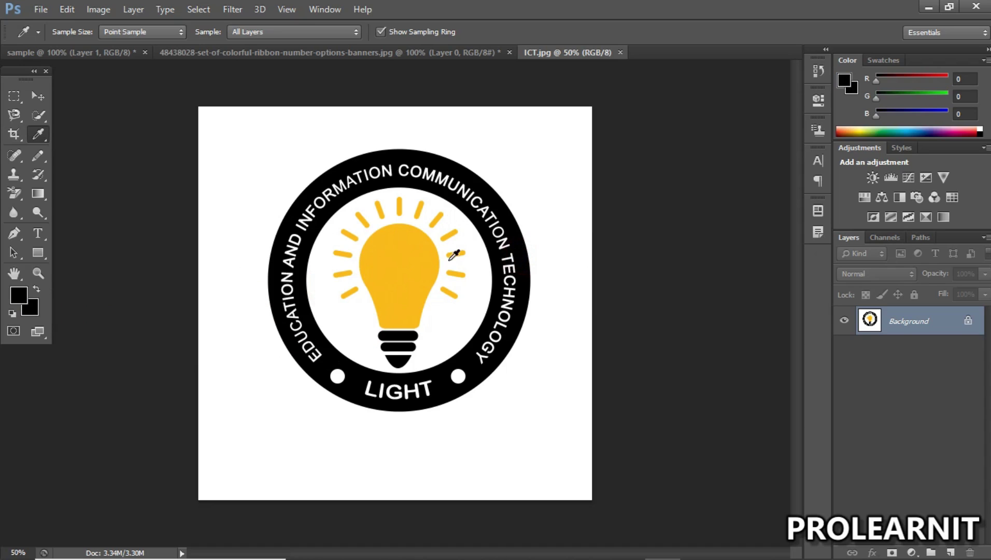
{"action": "left_click", "coordinate": [402, 255]}
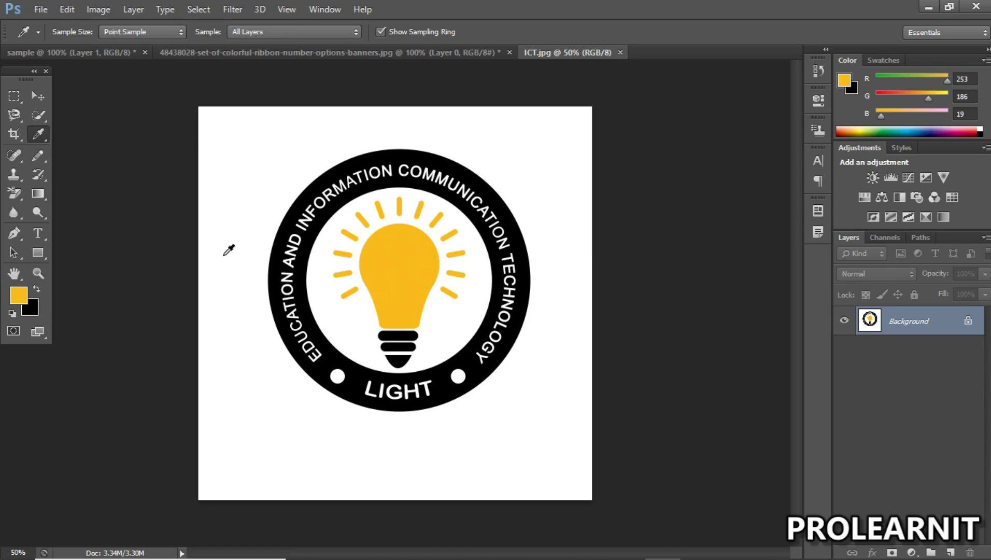
{"action": "left_click_drag", "start_coordinate": [321, 186], "coordinate": [321, 185]}
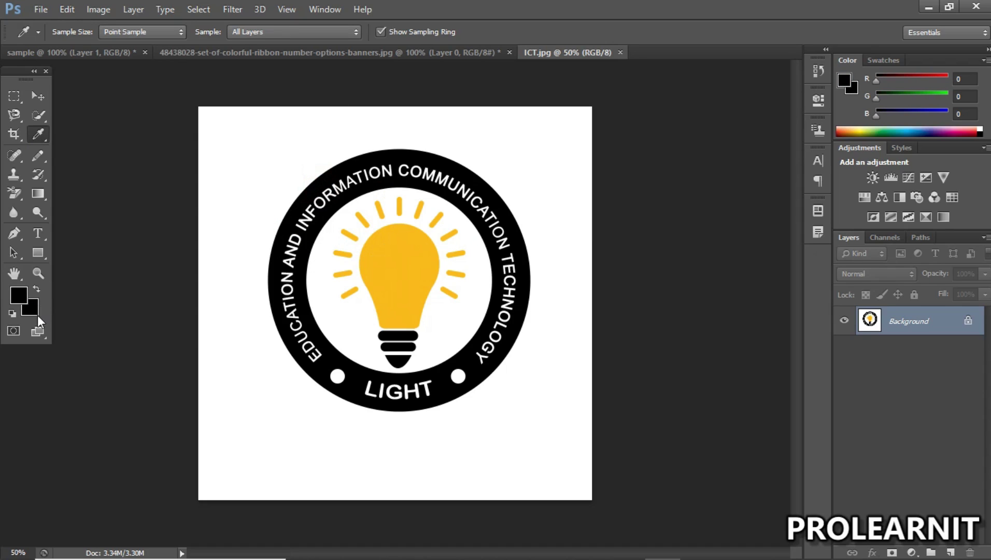
{"action": "left_click", "coordinate": [15, 293]}
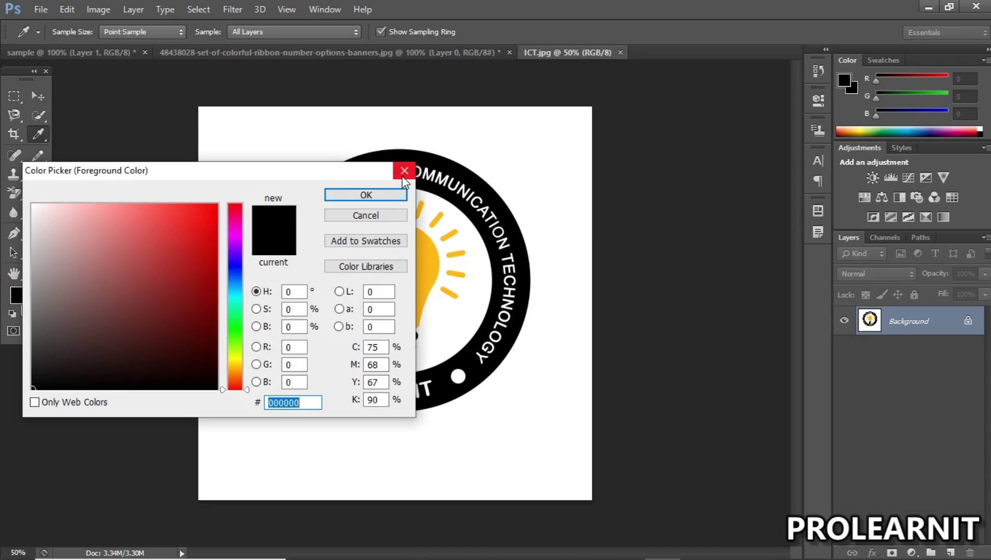
{"action": "left_click", "coordinate": [404, 171]}
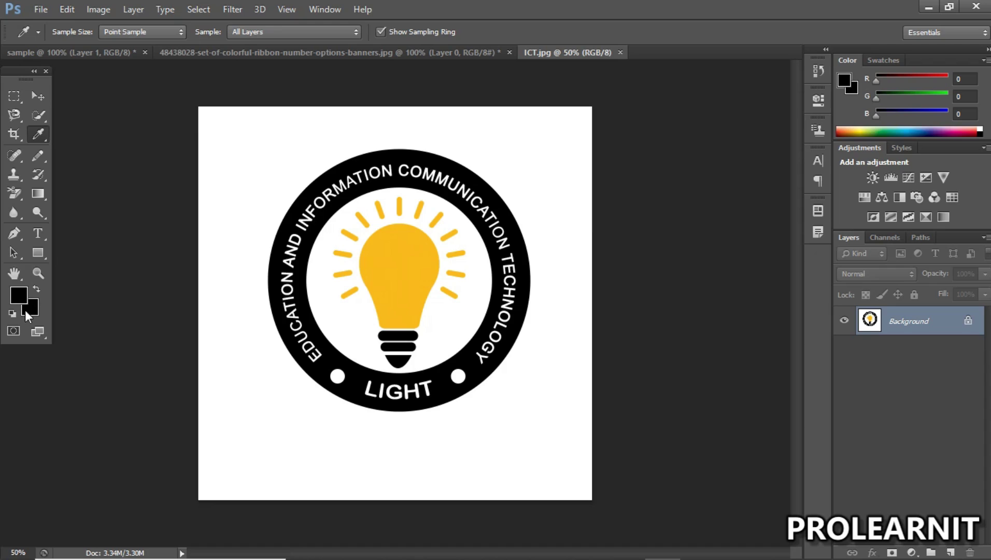
- Sample the logo's yellow, black and finally white as the background color, and the bulb's yellow as the foreground color
{"action": "left_click", "coordinate": [267, 152]}
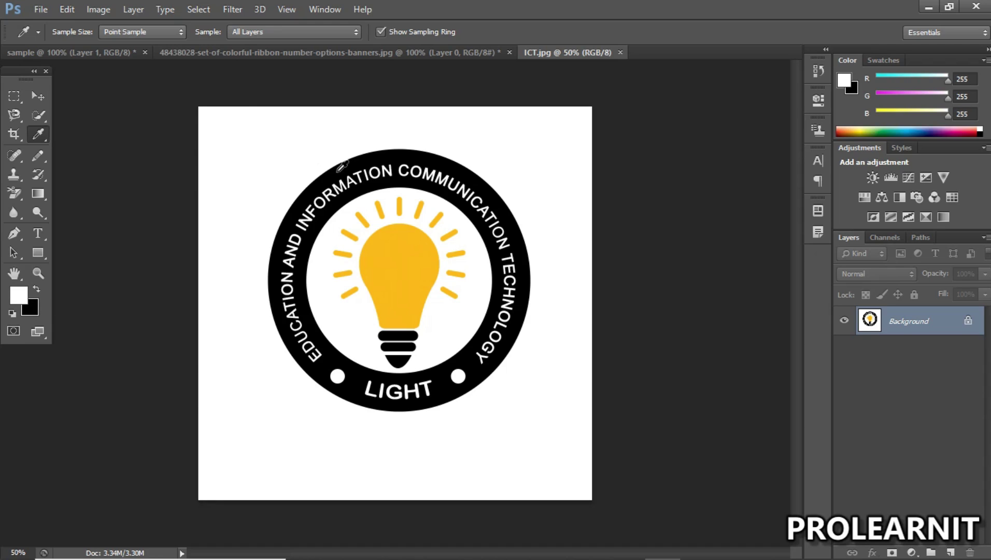
{"action": "left_click", "coordinate": [415, 265], "text": "alt"}
{"action": "left_click", "coordinate": [493, 193], "text": "alt"}
{"action": "left_click", "coordinate": [560, 137], "text": "alt"}
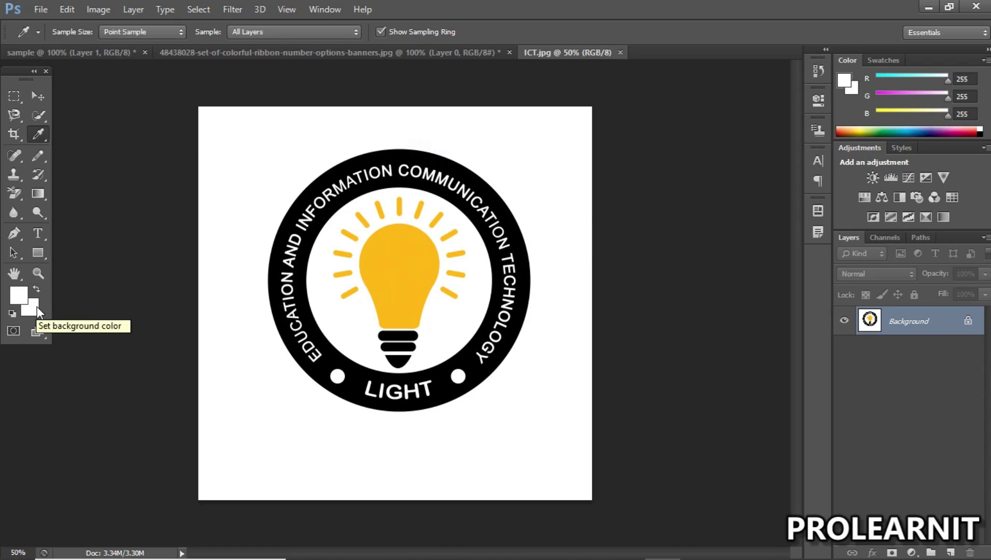
{"action": "left_click", "coordinate": [397, 248]}
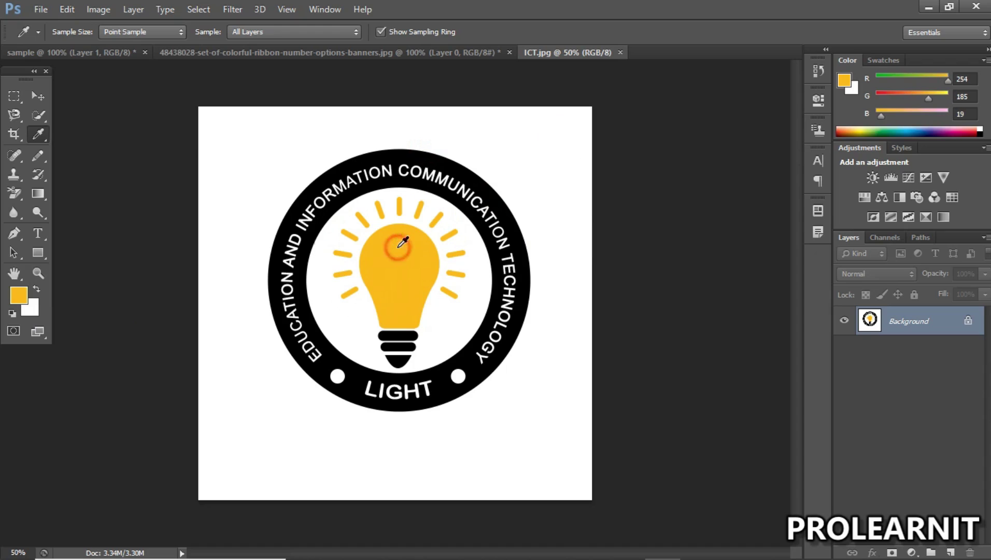
- Activate the Move tool and swap the foreground and background colors back and forth, ending with yellow as the foreground
{"action": "left_click", "coordinate": [31, 95]}
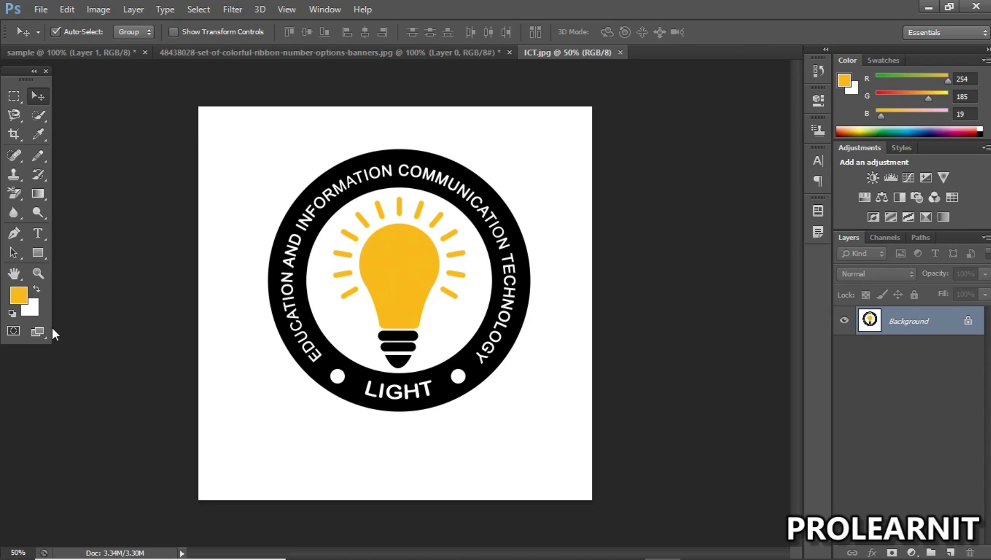
{"action": "key", "text": "x"}
{"action": "key", "text": "x"}
{"action": "key", "text": "x"}
{"action": "key", "text": "x"}
{"action": "key", "text": "x"}
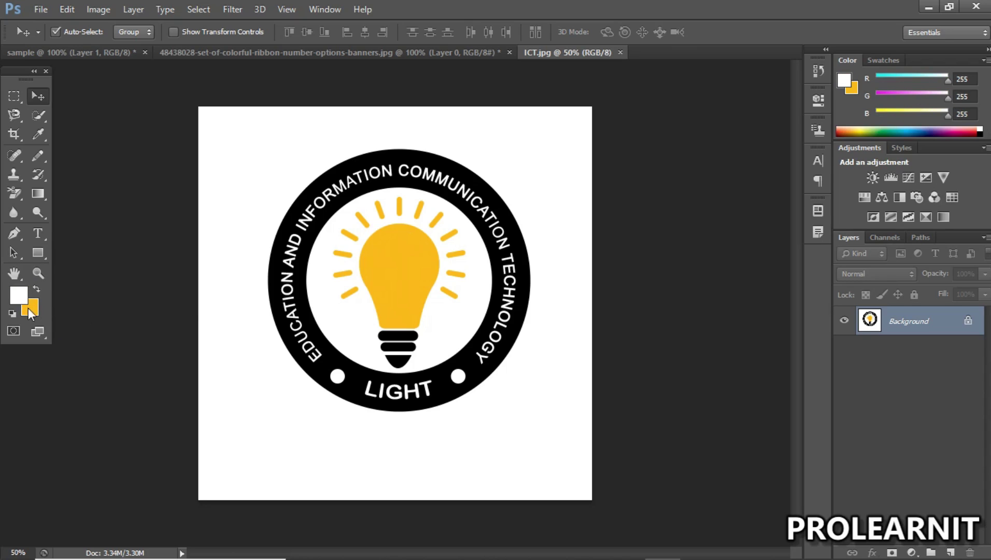
{"action": "key", "text": "x"}
{"action": "key", "text": "x"}
{"action": "key", "text": "x"}
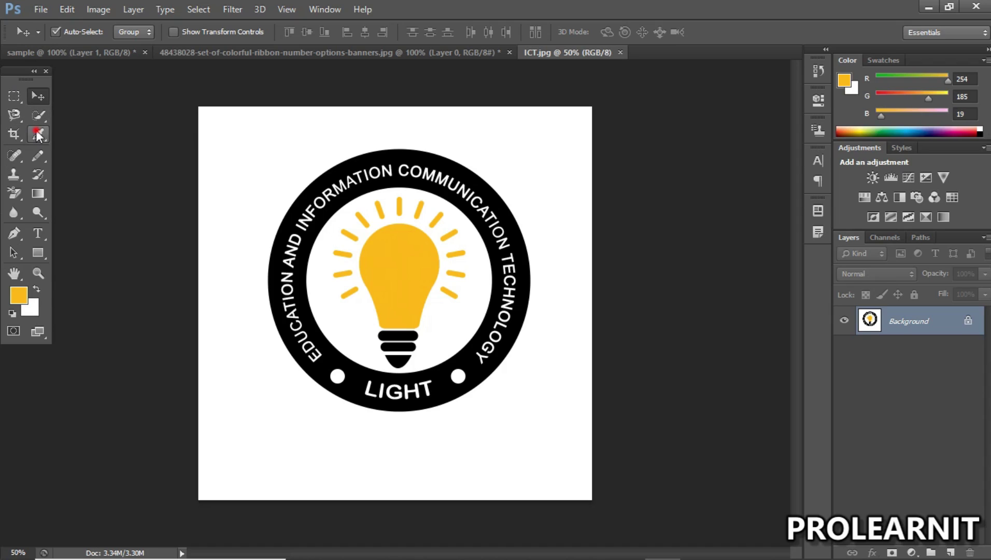
- Place an empty note with the Note tool on the white area above the logo's upper-left edge, and collapse the Notes panel
{"action": "left_click", "coordinate": [37, 135]}
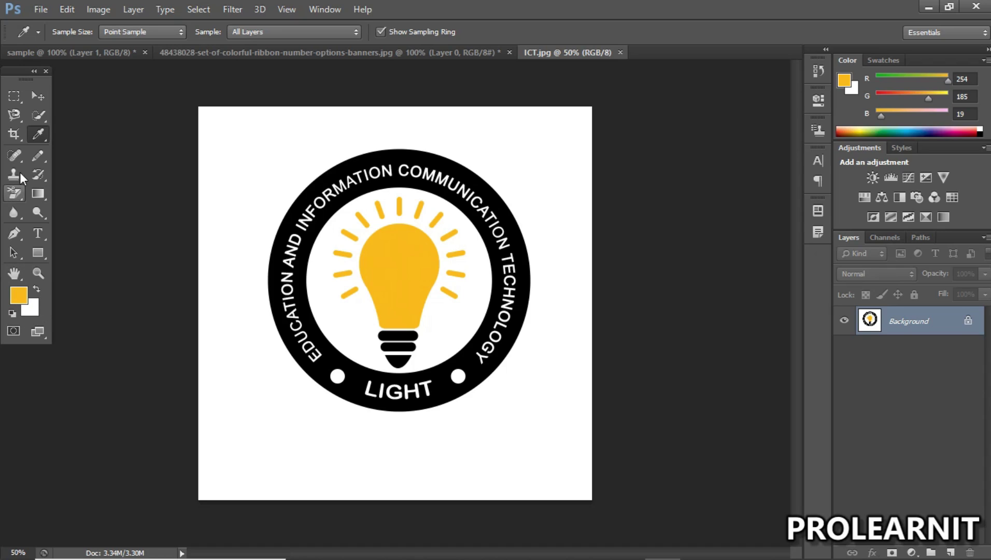
{"action": "left_click", "coordinate": [32, 135]}
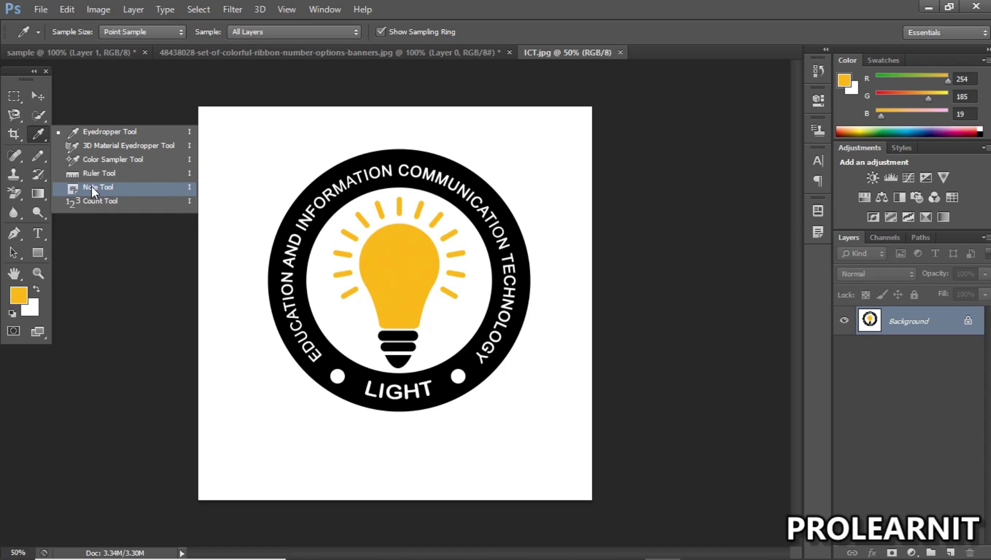
{"action": "left_click", "coordinate": [132, 187]}
{"action": "left_click", "coordinate": [250, 147]}
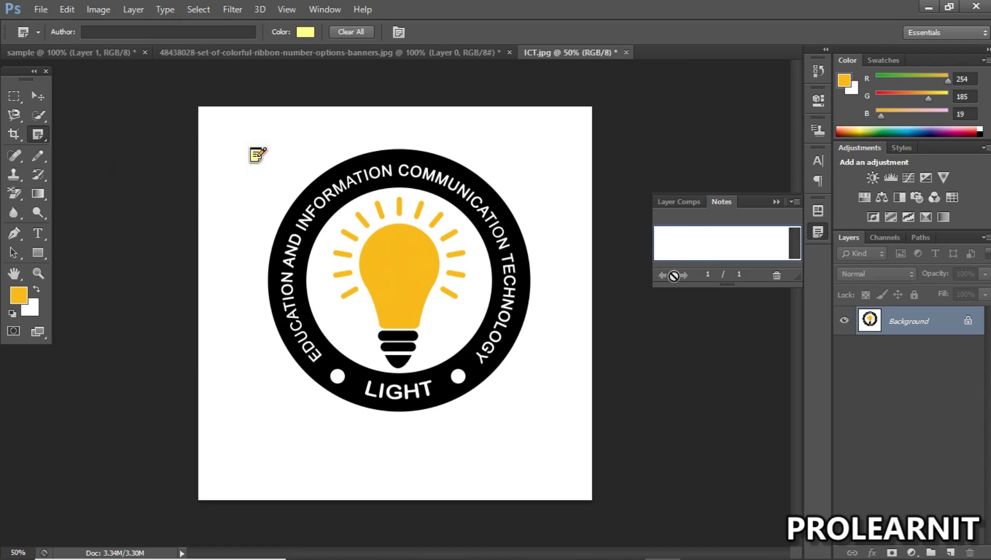
{"action": "left_click", "coordinate": [675, 239]}
{"action": "left_click", "coordinate": [823, 233]}
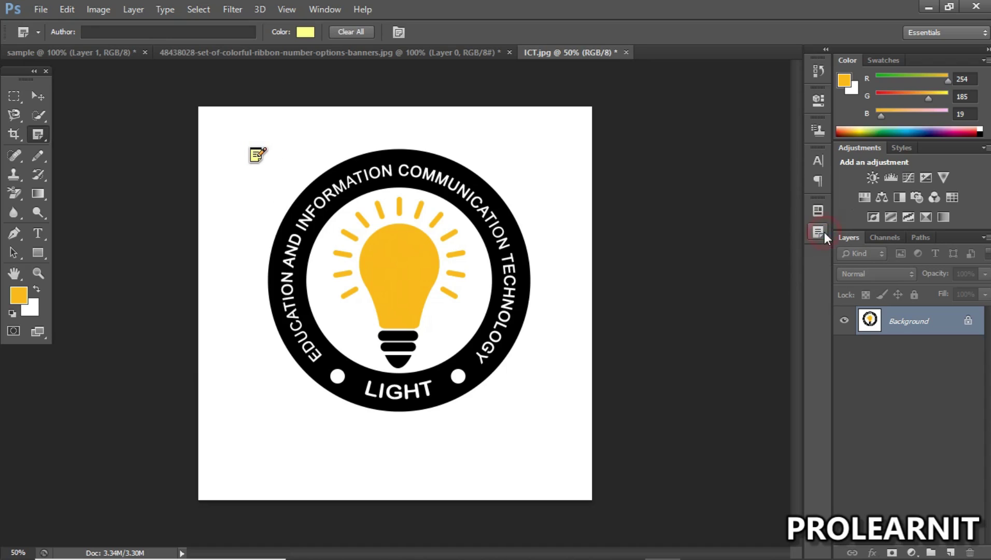
- Delete the note placed beside the logo and confirm its deletion
{"action": "left_click", "coordinate": [31, 99]}
{"action": "left_click", "coordinate": [256, 155]}
{"action": "right_click", "coordinate": [256, 156]}
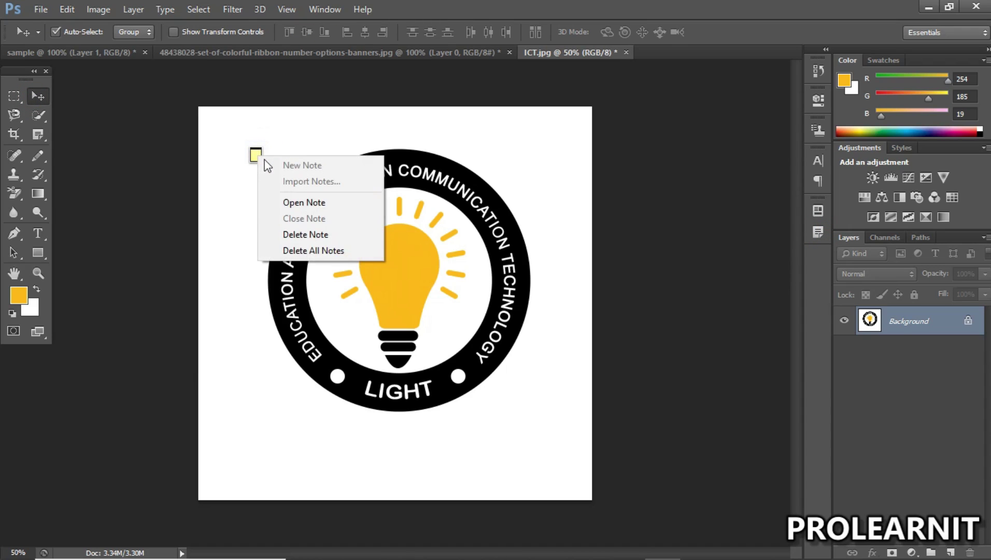
{"action": "left_click", "coordinate": [307, 236]}
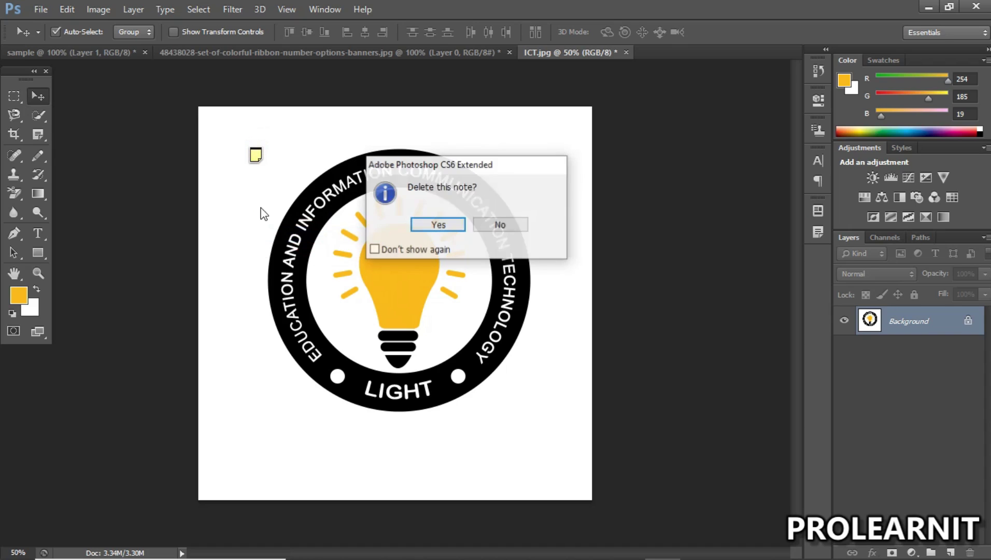
{"action": "left_click", "coordinate": [441, 224]}
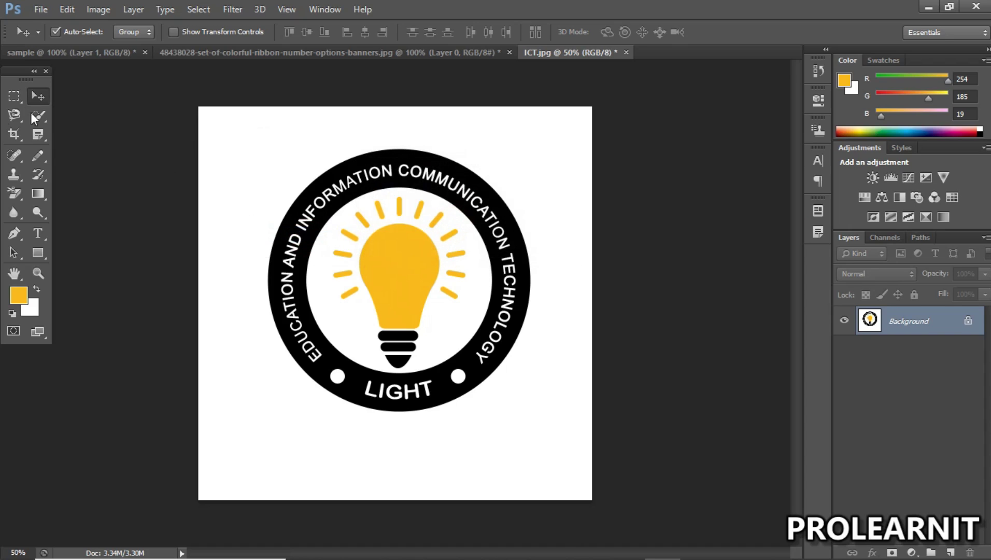
- Reset the tool group to the standard Eyedropper, and return to the Move tool after reviewing the grouped variants
{"action": "left_click", "coordinate": [41, 134]}
{"action": "left_click", "coordinate": [74, 136]}
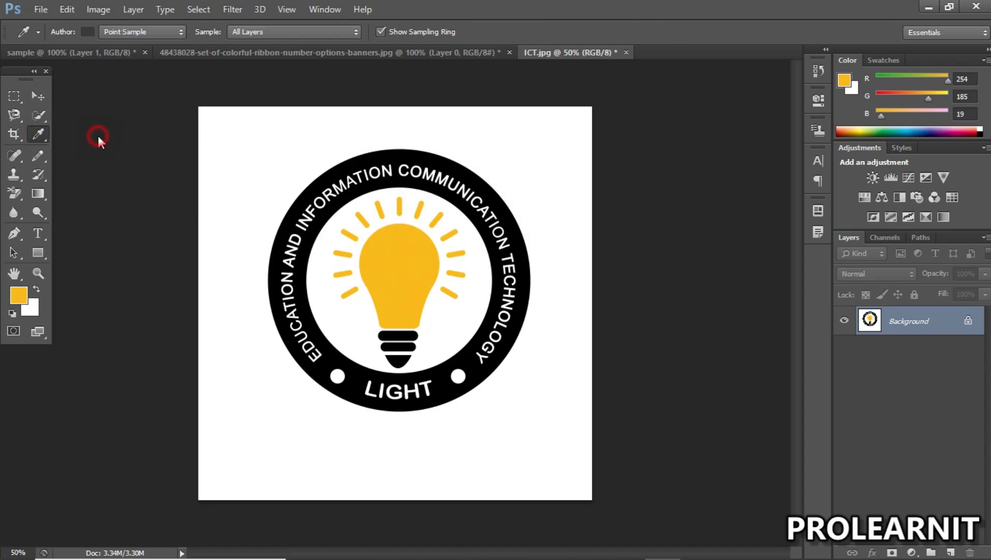
{"action": "left_click", "coordinate": [47, 135]}
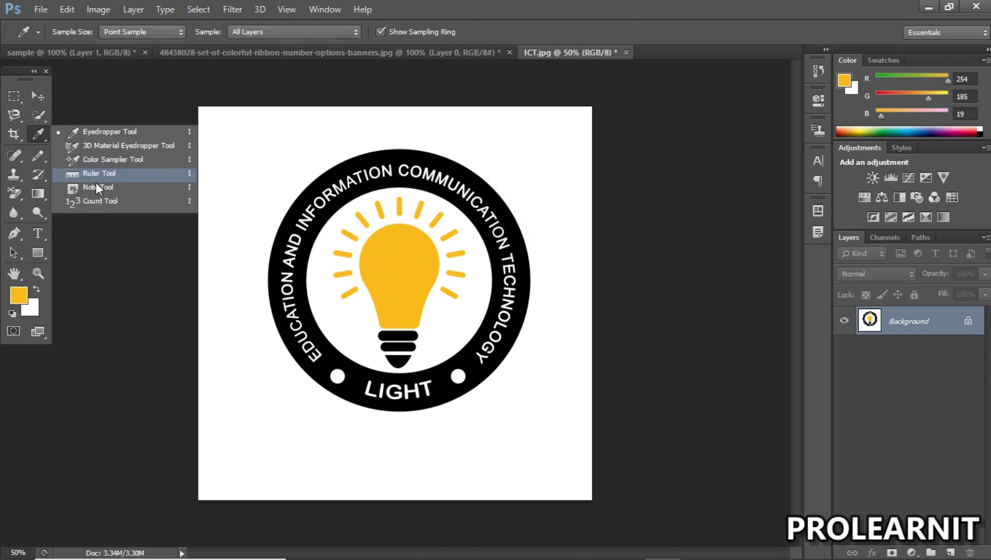
{"action": "left_click", "coordinate": [37, 96]}
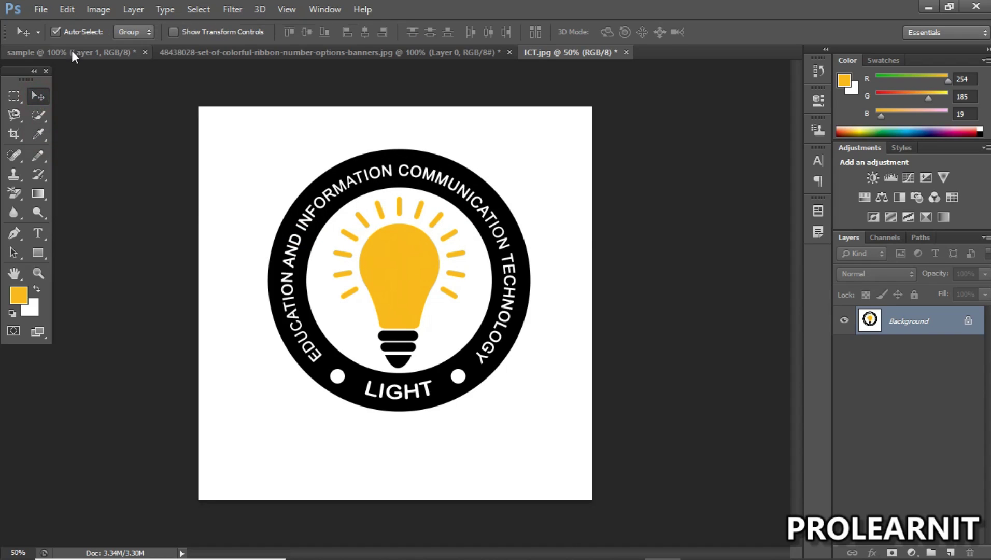
{"action": "left_click", "coordinate": [40, 9]}
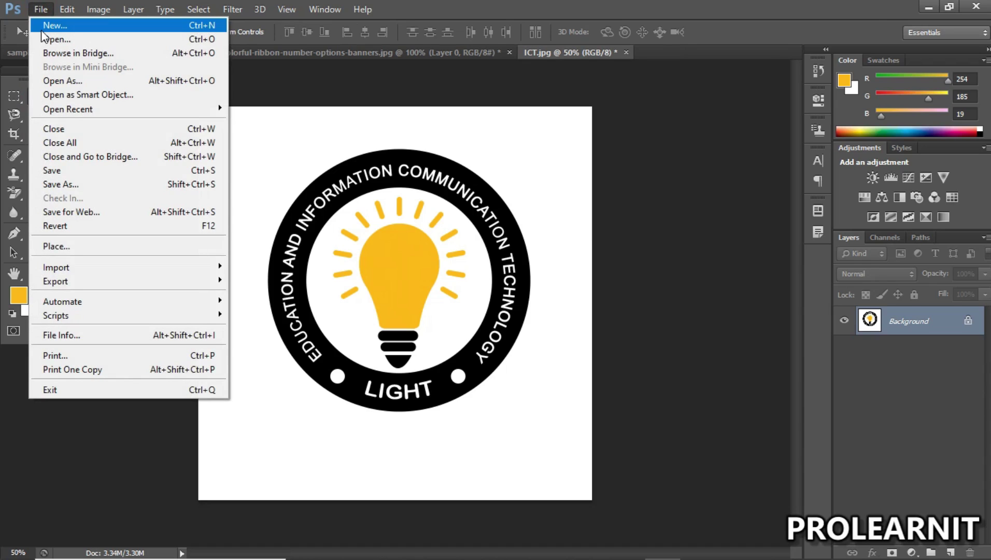
{"action": "left_click", "coordinate": [56, 39]}
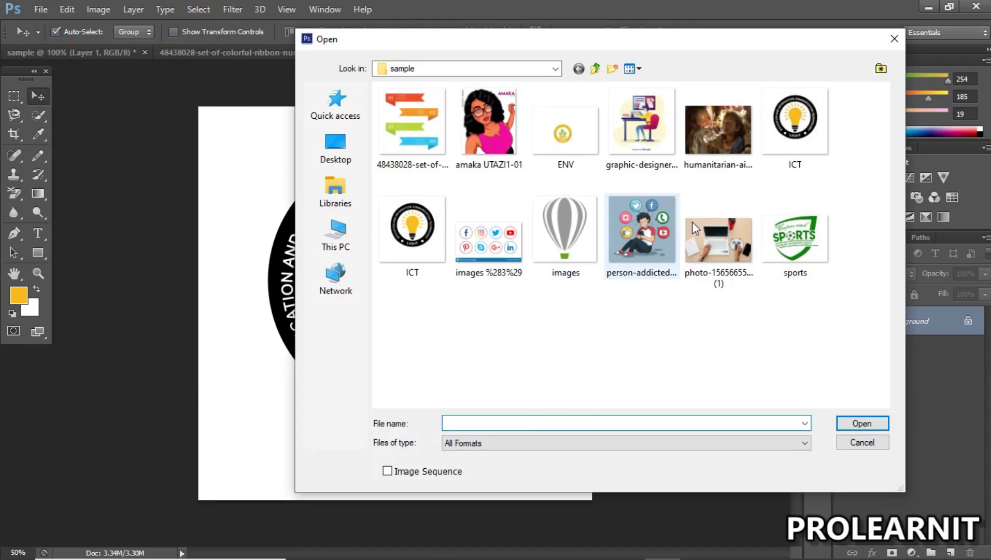
{"action": "left_click", "coordinate": [718, 238]}
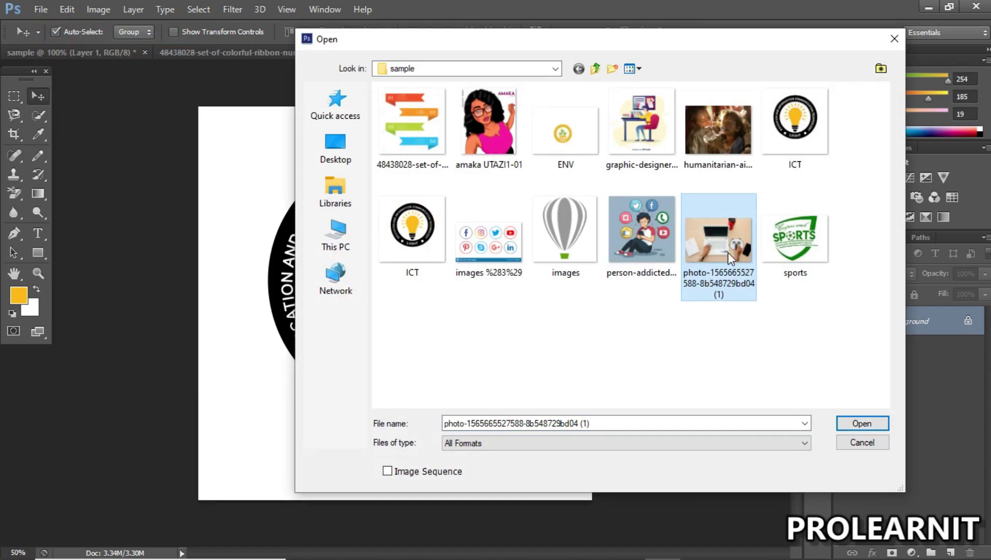
{"action": "left_click", "coordinate": [857, 424]}
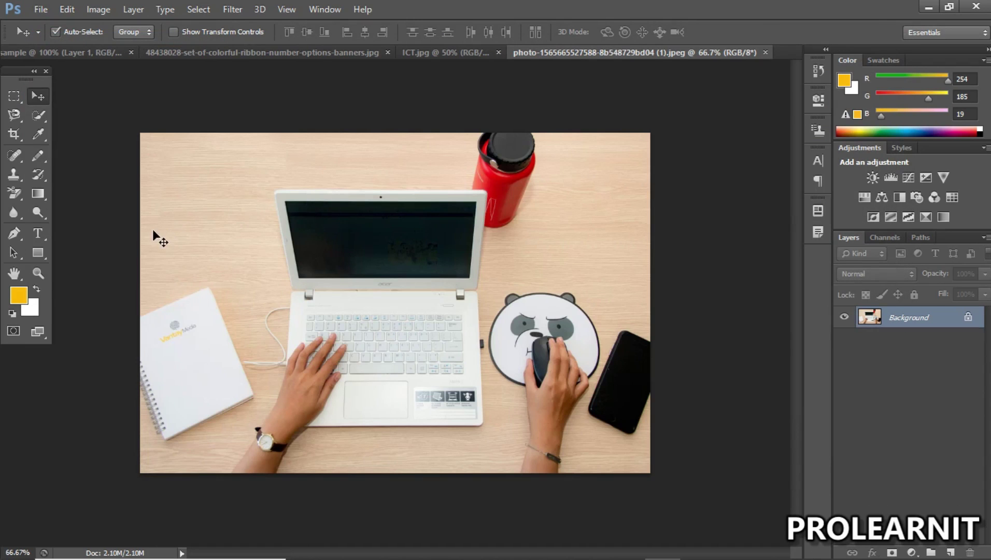
- Activate the Count tool and set its marker color to bright red
{"action": "left_click", "coordinate": [40, 135]}
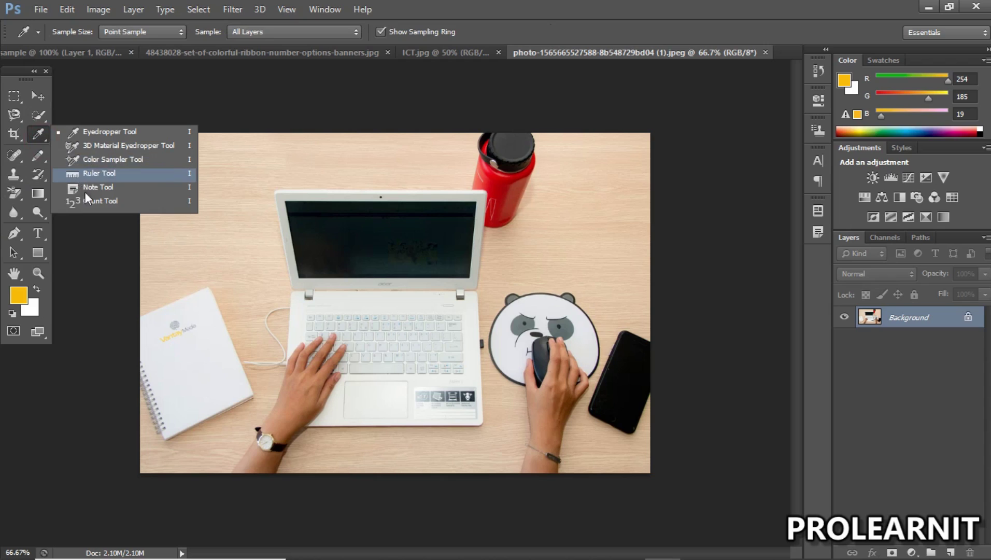
{"action": "left_click", "coordinate": [90, 202]}
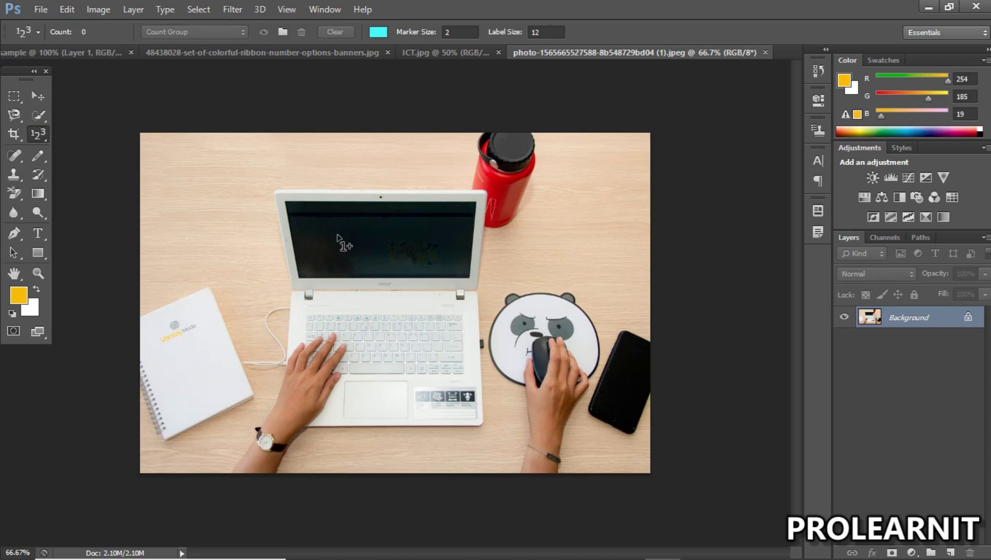
{"action": "left_click", "coordinate": [378, 32]}
{"action": "left_click_drag", "start_coordinate": [239, 212], "coordinate": [243, 176]}
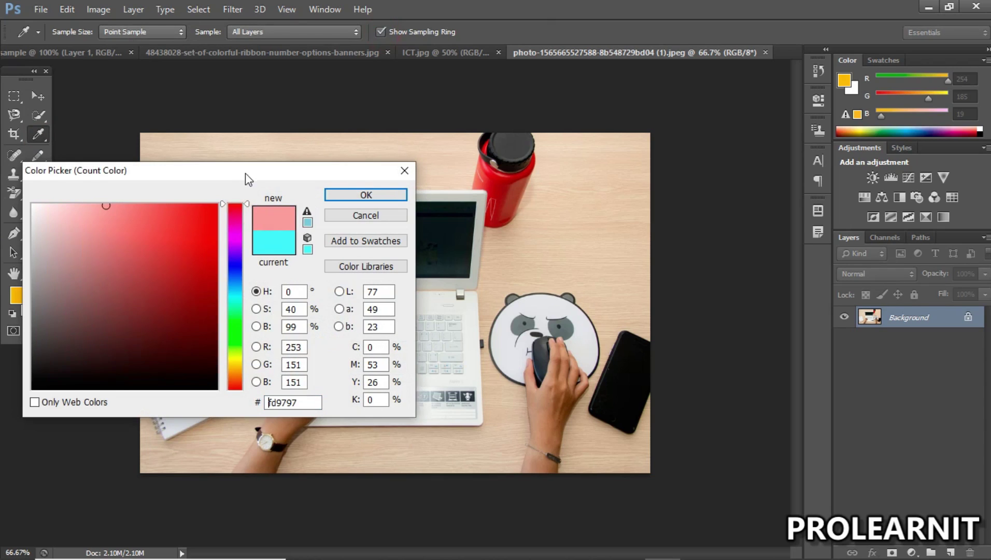
{"action": "mouse_move", "coordinate": [177, 215]}
{"action": "left_mouse_down"}
{"action": "mouse_move", "coordinate": [270, 330]}
{"action": "mouse_move", "coordinate": [332, 195]}
{"action": "left_mouse_up"}
{"action": "left_click_drag", "start_coordinate": [217, 208], "coordinate": [213, 209]}
{"action": "left_click", "coordinate": [374, 194]}
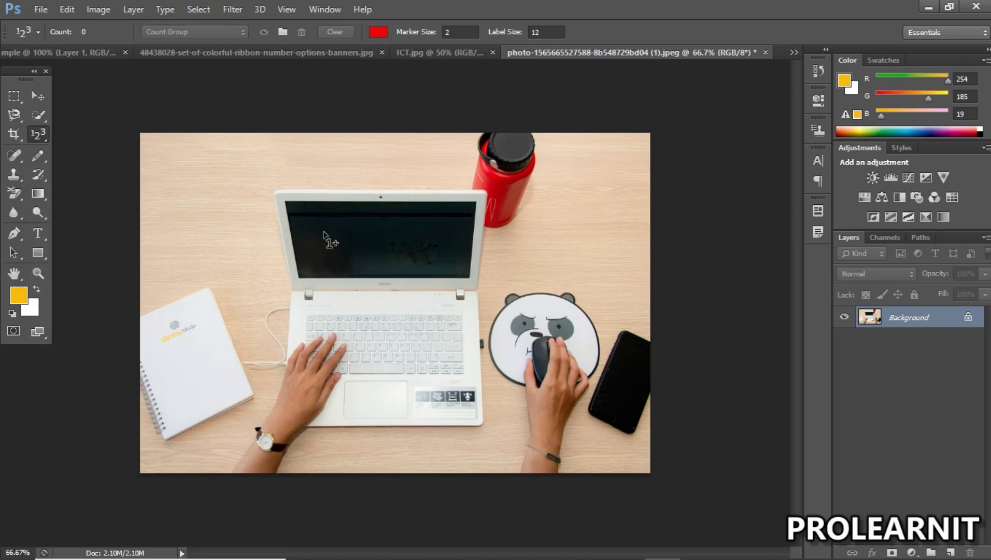
- Place nine count markers on the photo, covering the notebook, laptop, mouse pad, phone and table surface, and return to the Move tool
{"action": "left_click", "coordinate": [196, 349]}
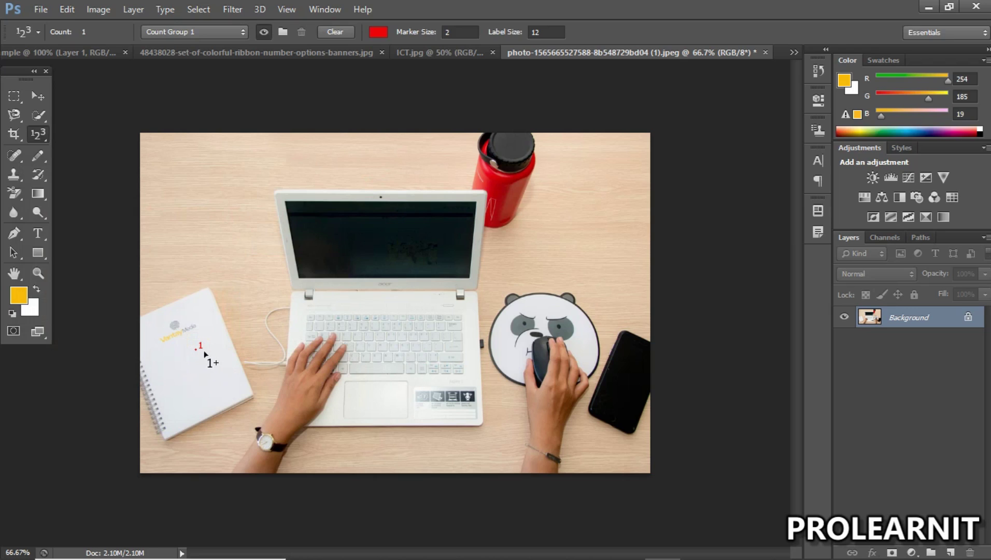
{"action": "left_click", "coordinate": [365, 232]}
{"action": "left_click", "coordinate": [545, 307]}
{"action": "left_click", "coordinate": [626, 362]}
{"action": "left_click", "coordinate": [413, 389]}
{"action": "left_click", "coordinate": [205, 229]}
{"action": "left_click", "coordinate": [546, 226]}
{"action": "left_click", "coordinate": [616, 156]}
{"action": "left_click", "coordinate": [355, 156]}
{"action": "key", "text": "v"}
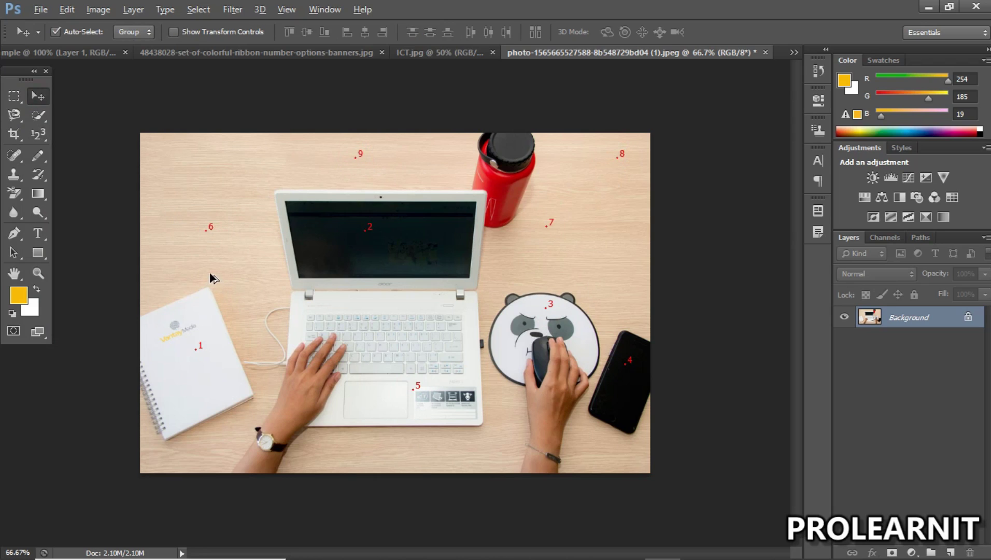
- Undo all the count markers placed on the photo
{"action": "key", "text": "ctrl+alt+z"}
{"action": "key", "text": "ctrl+alt+z"}
{"action": "key", "text": "ctrl+alt+z"}
{"action": "key", "text": "ctrl+alt+z"}
{"action": "key", "text": "ctrl+alt+z"}
- Review the tools grouped with the Count tool and activate the standard Eyedropper tool
{"action": "left_click", "coordinate": [38, 133]}
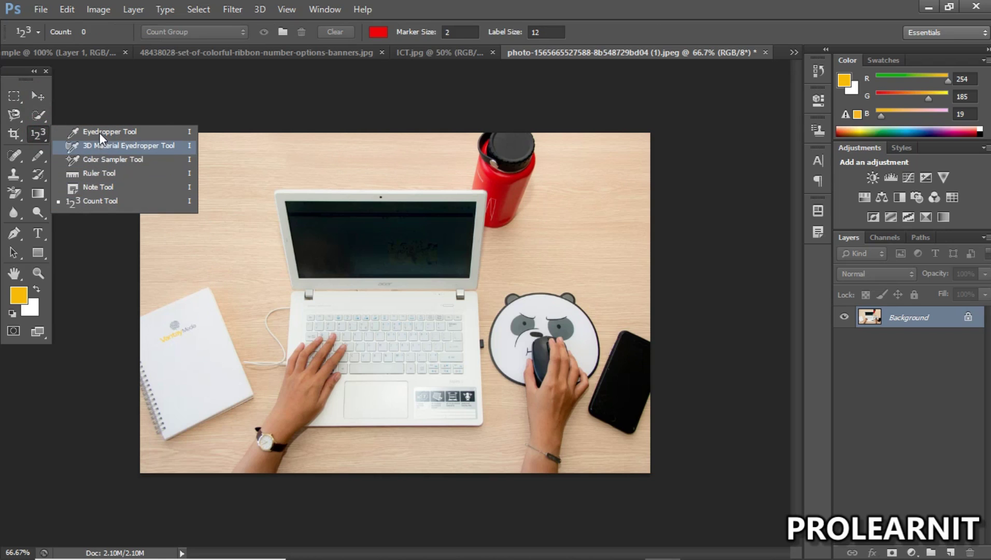
{"action": "left_click", "coordinate": [45, 91]}
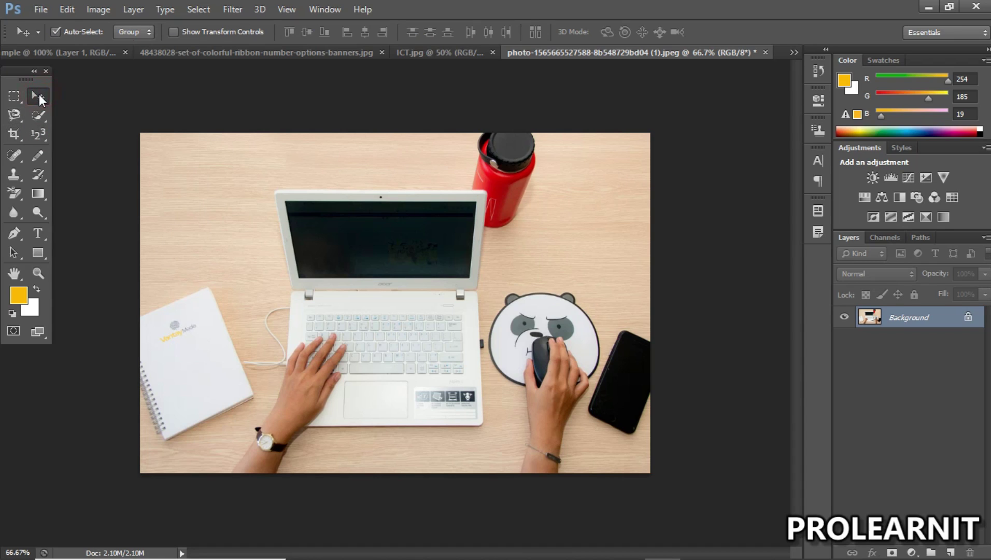
{"action": "left_click", "coordinate": [39, 138]}
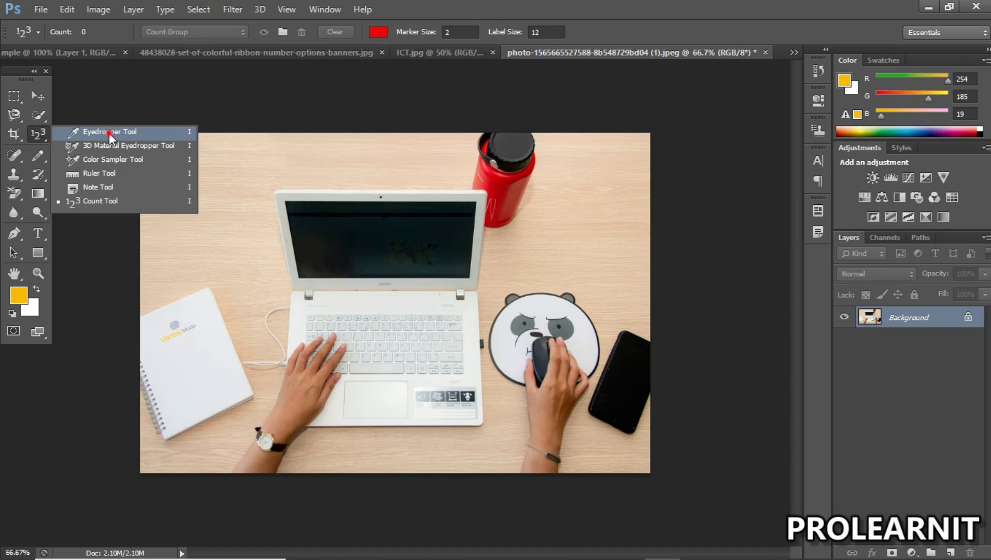
{"action": "left_click", "coordinate": [110, 135]}
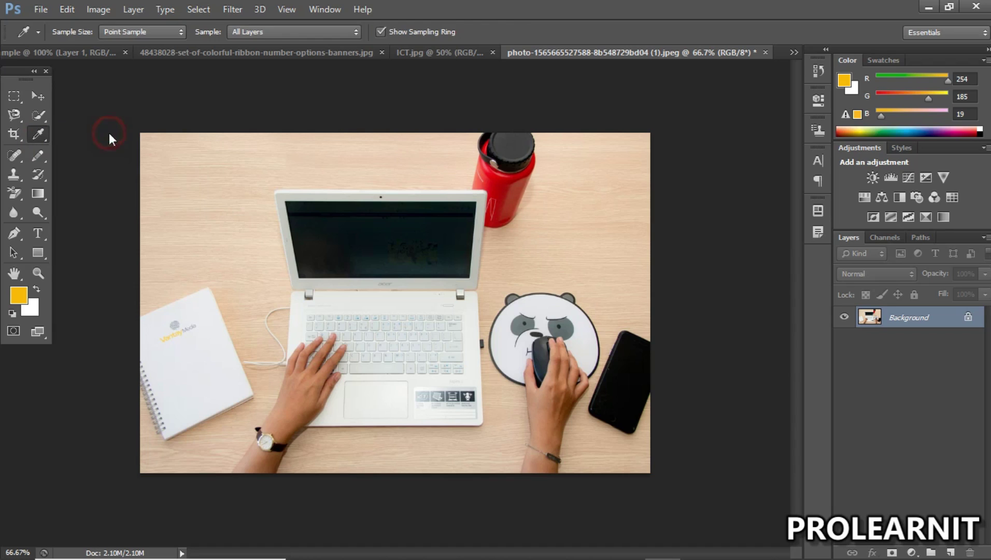
- Draw a yellow rectangle of about 414 × 433 px over the photo's left part, and sample the bottle's red as the foreground color
{"action": "left_click", "coordinate": [37, 254]}
{"action": "left_click_drag", "start_coordinate": [150, 181], "coordinate": [352, 392]}
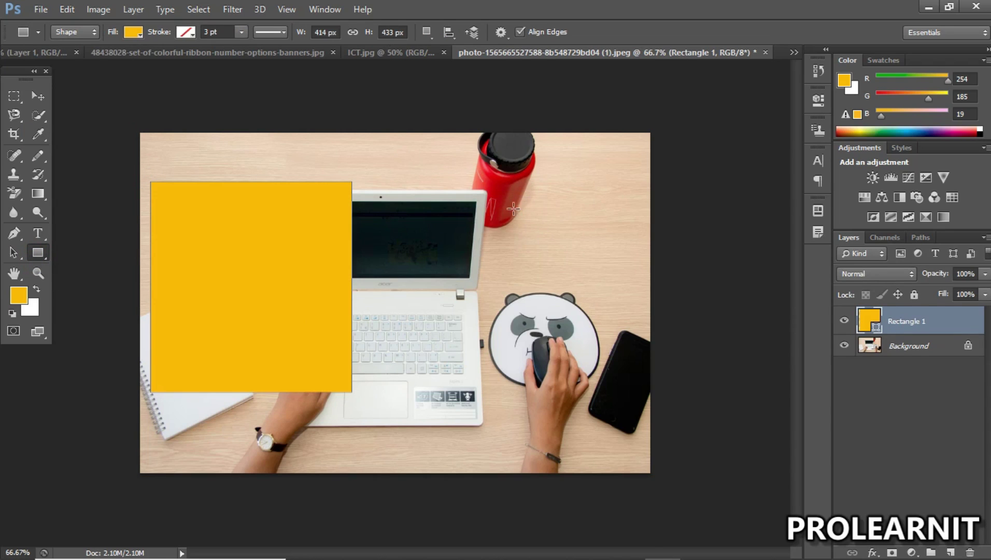
{"action": "left_click", "coordinate": [37, 134]}
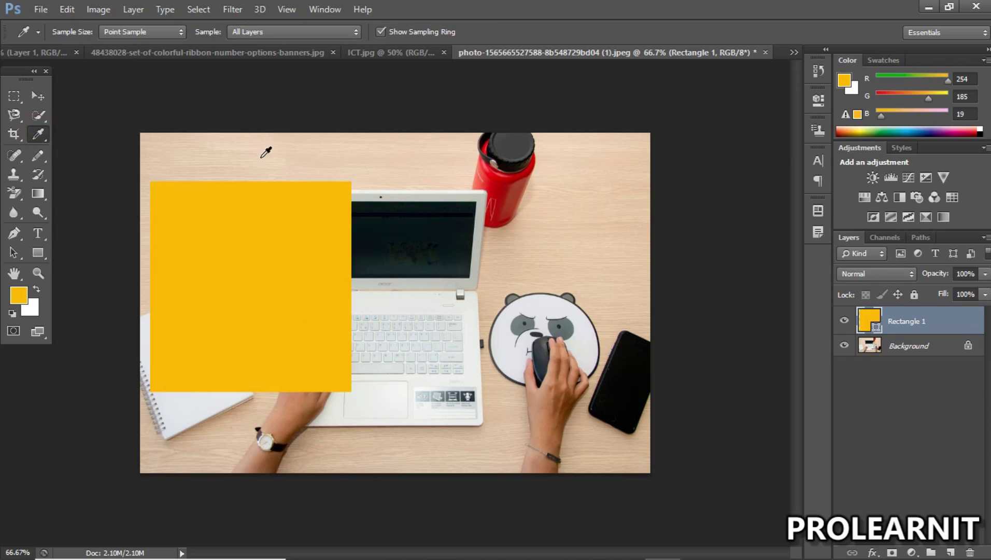
{"action": "left_click", "coordinate": [502, 190]}
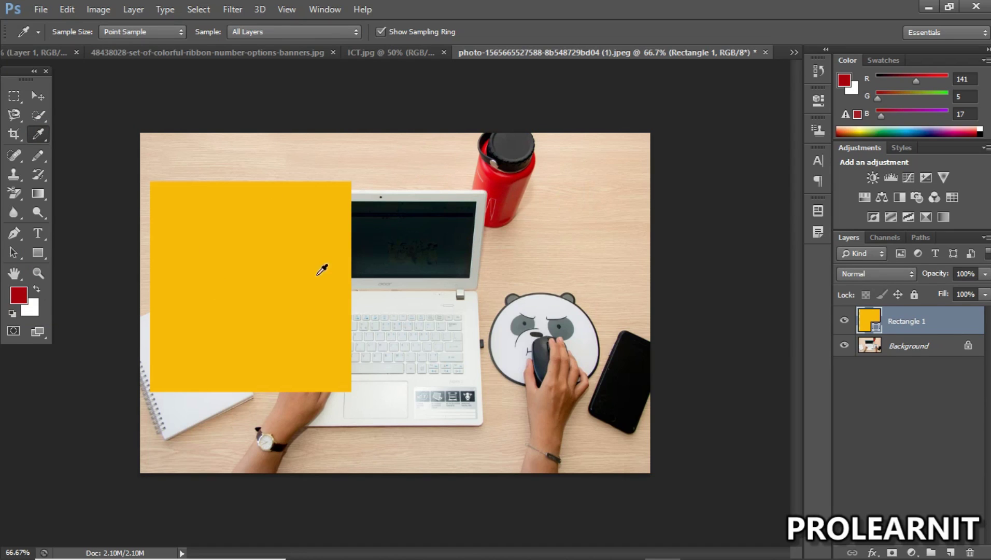
- Move the yellow rectangle into the photo's upper-left corner, and delete it
{"action": "left_click", "coordinate": [37, 96]}
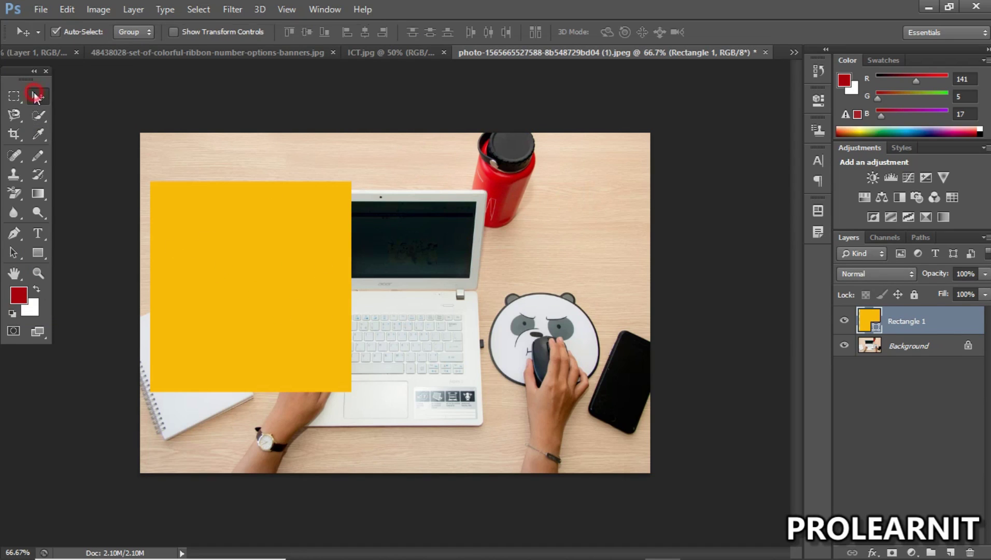
{"action": "left_click_drag", "start_coordinate": [253, 223], "coordinate": [211, 175]}
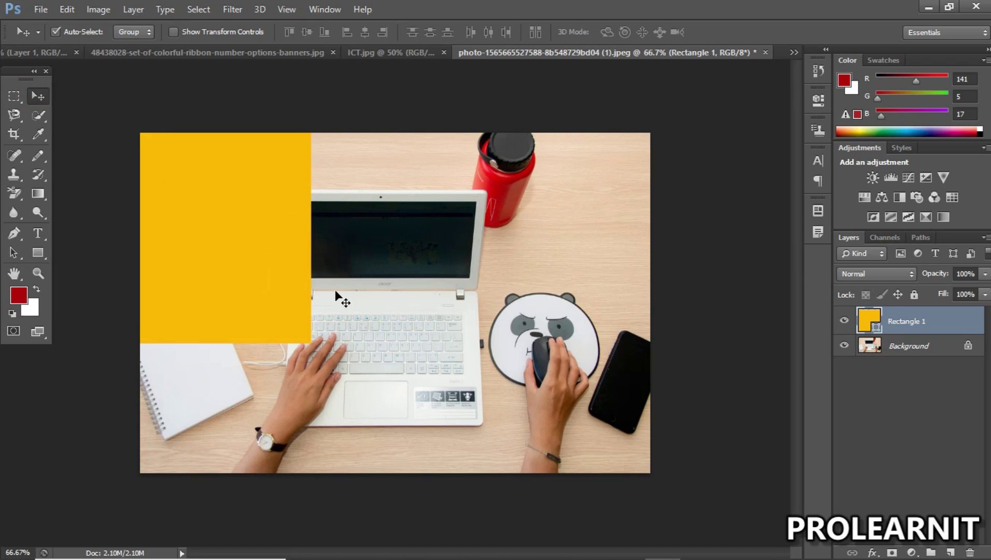
{"action": "key", "text": "Delete"}
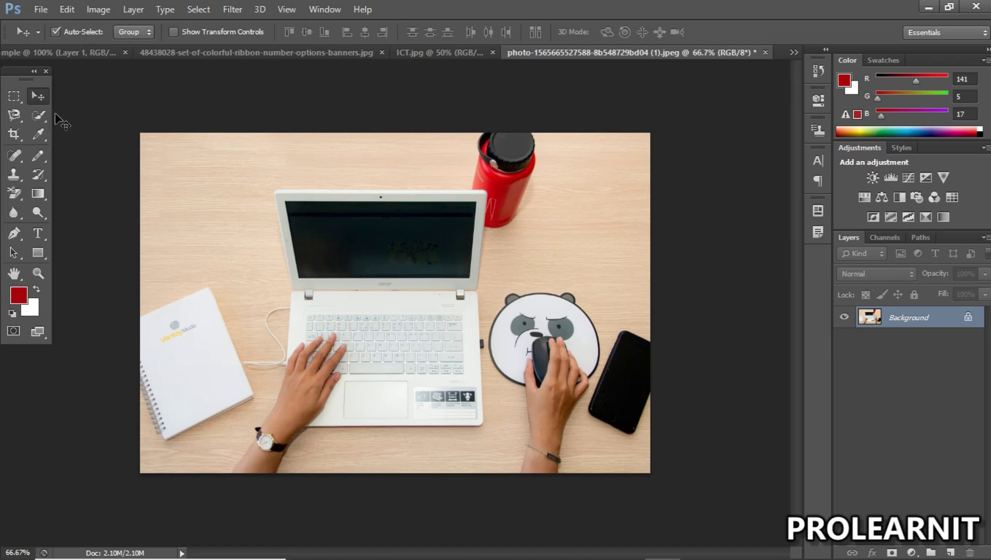
- Review the tools grouped with the Eyedropper and the three lasso variants once more
{"action": "left_click", "coordinate": [44, 133]}
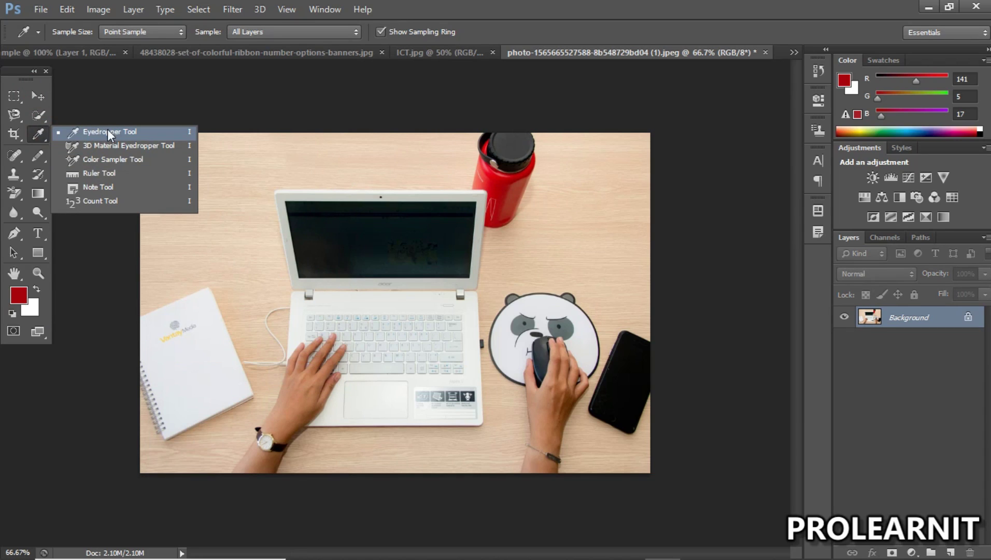
{"action": "left_click", "coordinate": [21, 115]}
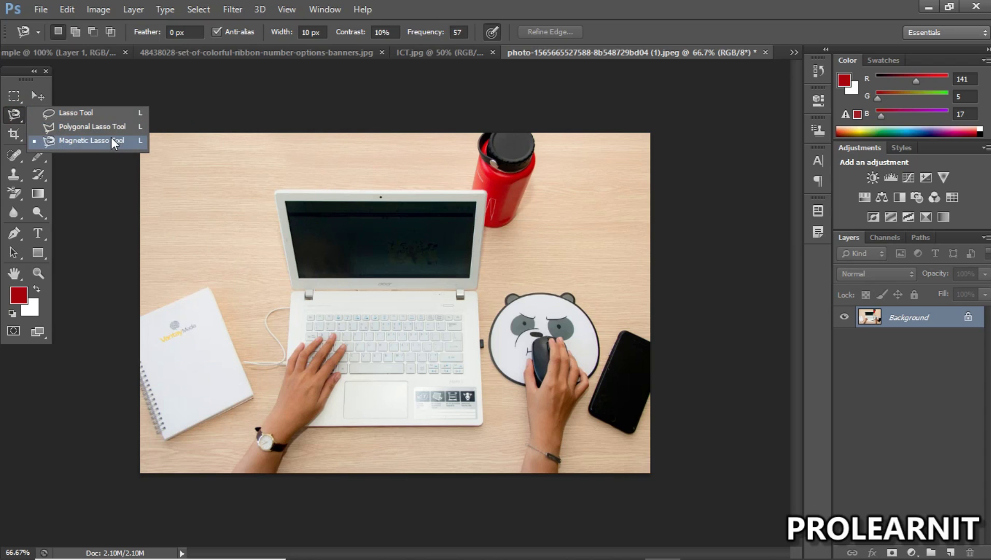
- Review the tools grouped with the Crop tool, picking the standard Crop tool before returning to the Move tool
{"action": "left_click", "coordinate": [33, 95]}
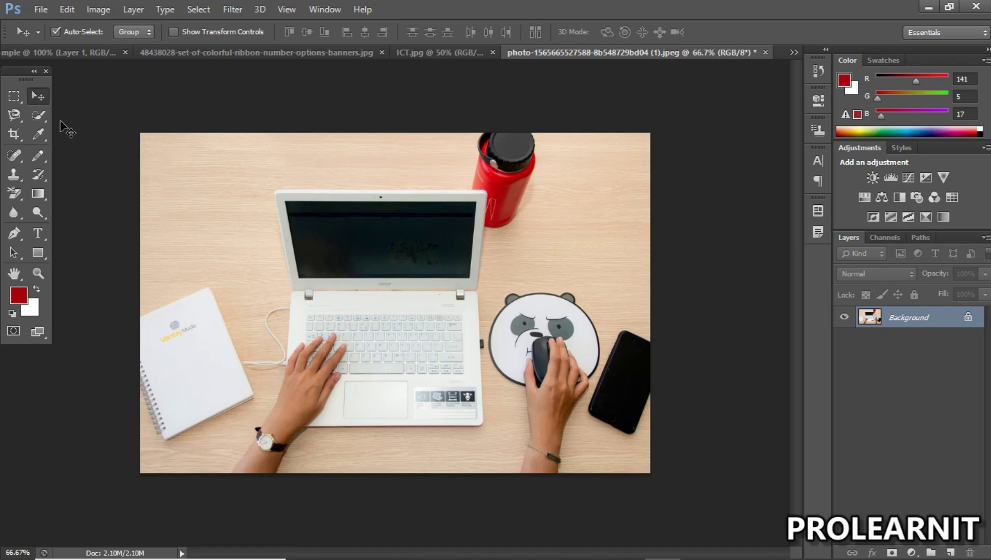
{"action": "left_click", "coordinate": [14, 139]}
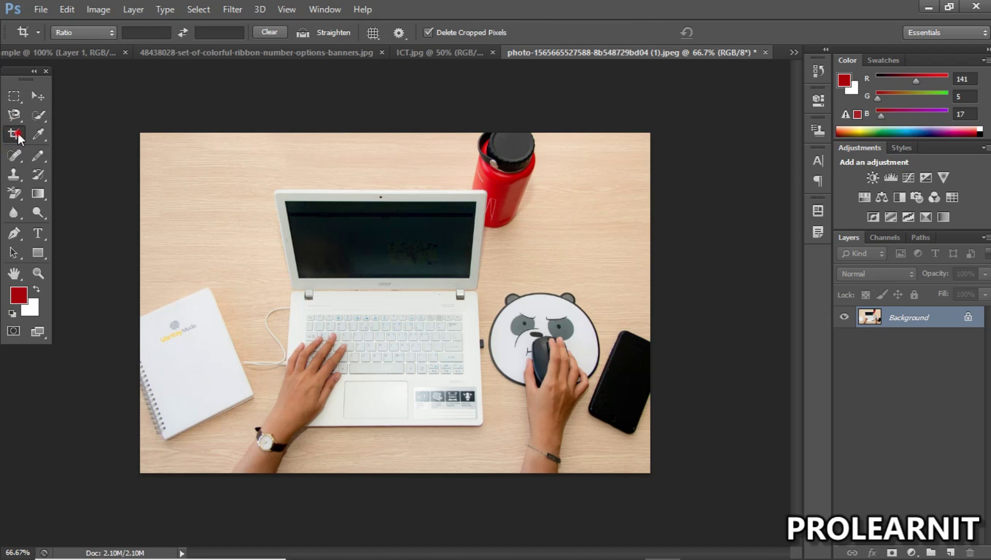
{"action": "right_click", "coordinate": [16, 137]}
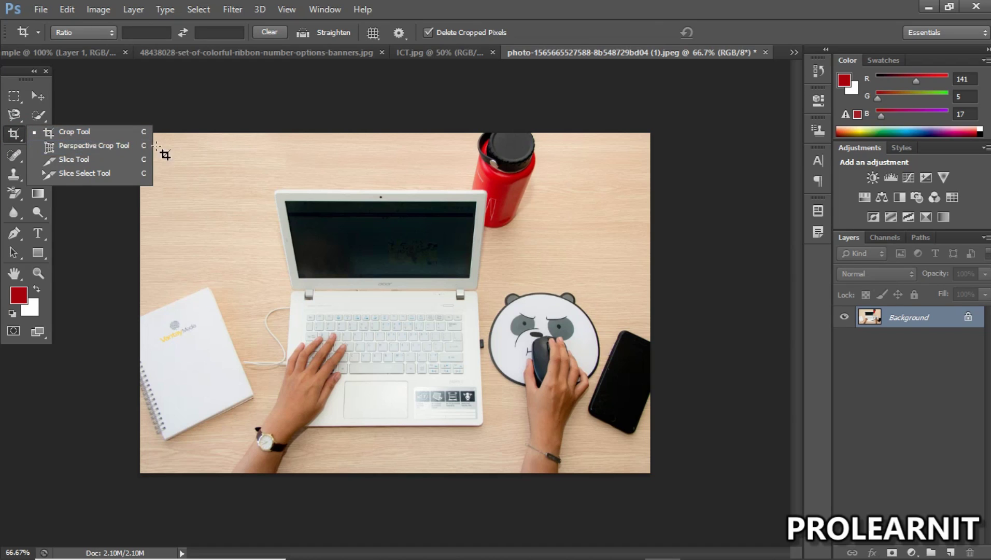
{"action": "left_click", "coordinate": [65, 130]}
{"action": "left_click", "coordinate": [38, 96]}
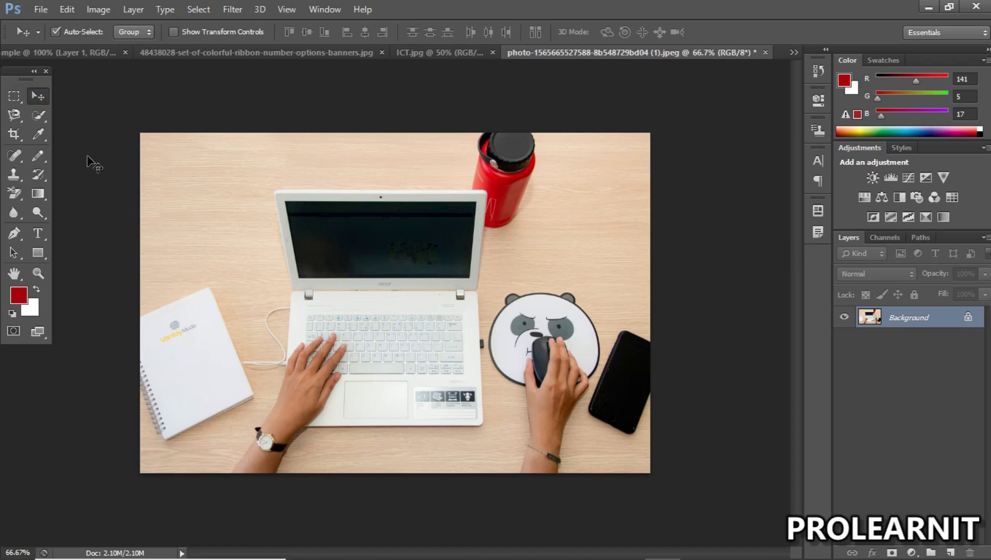
- Crop the desk photo on all four sides to just the laptop and the hand on its keyboard, and apply the crop
{"action": "left_click", "coordinate": [13, 134]}
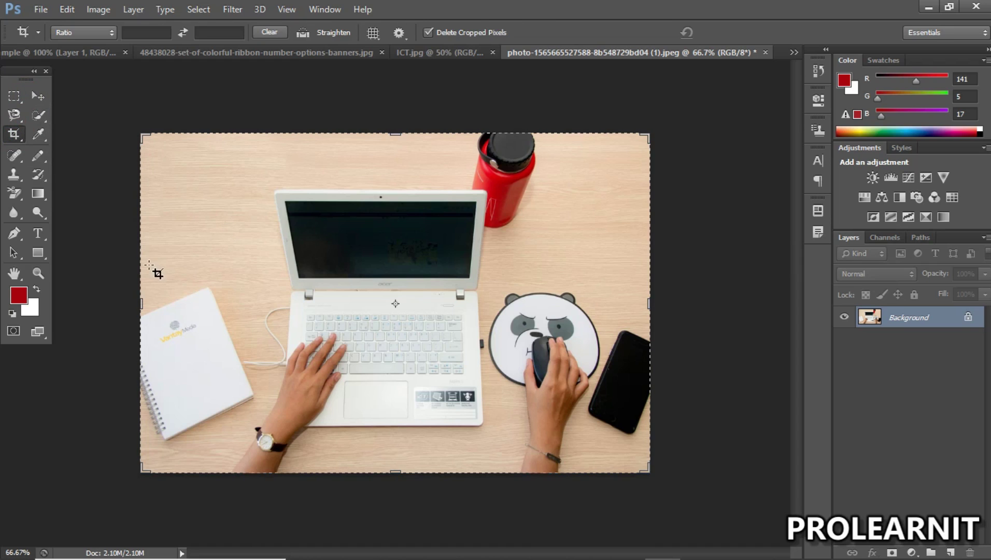
{"action": "key", "text": "ctrl+space"}
{"action": "left_click", "coordinate": [369, 256]}
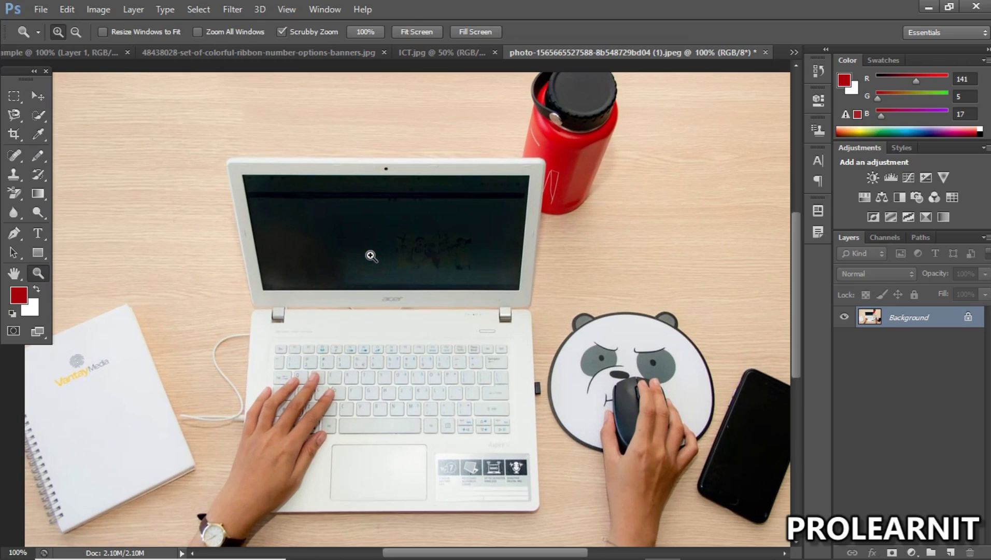
{"action": "left_click", "coordinate": [370, 255], "text": "alt"}
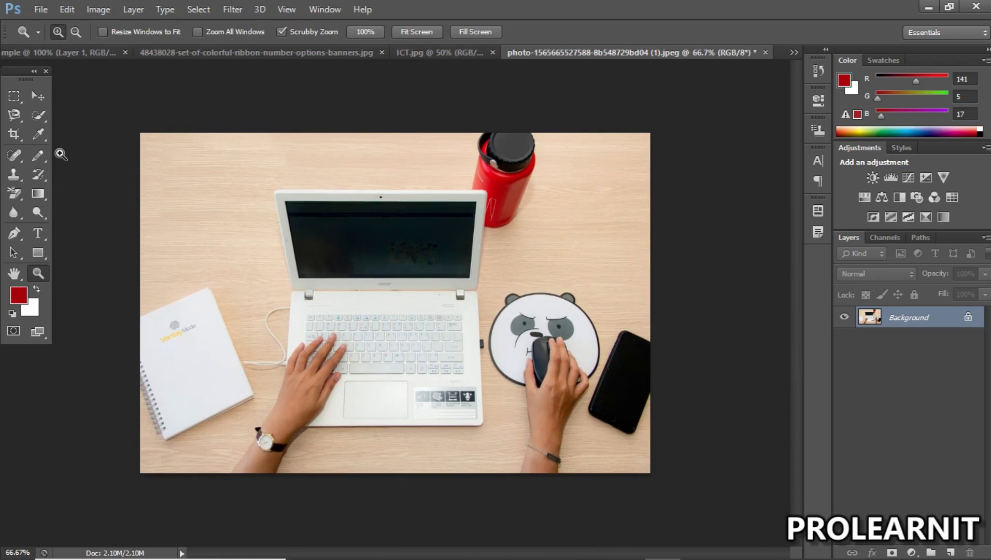
{"action": "left_click", "coordinate": [14, 134]}
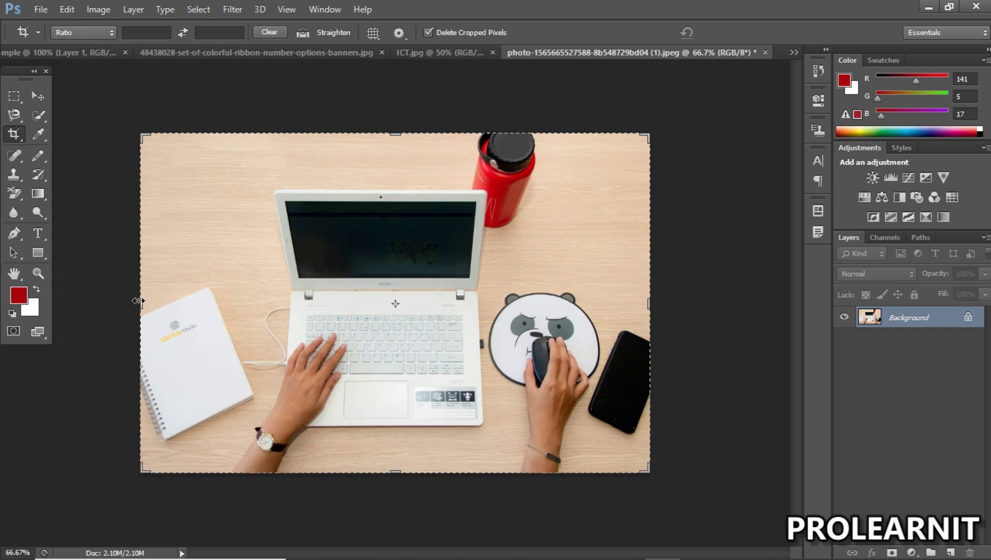
{"action": "left_click_drag", "start_coordinate": [138, 300], "coordinate": [202, 308]}
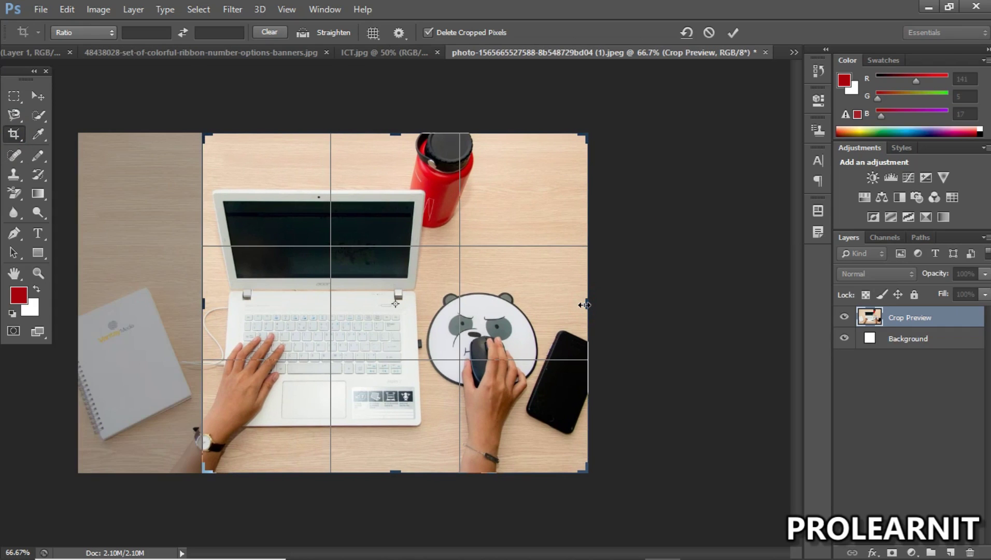
{"action": "left_click_drag", "start_coordinate": [584, 305], "coordinate": [509, 317]}
{"action": "left_click_drag", "start_coordinate": [392, 133], "coordinate": [399, 163]}
{"action": "left_click_drag", "start_coordinate": [395, 446], "coordinate": [400, 431]}
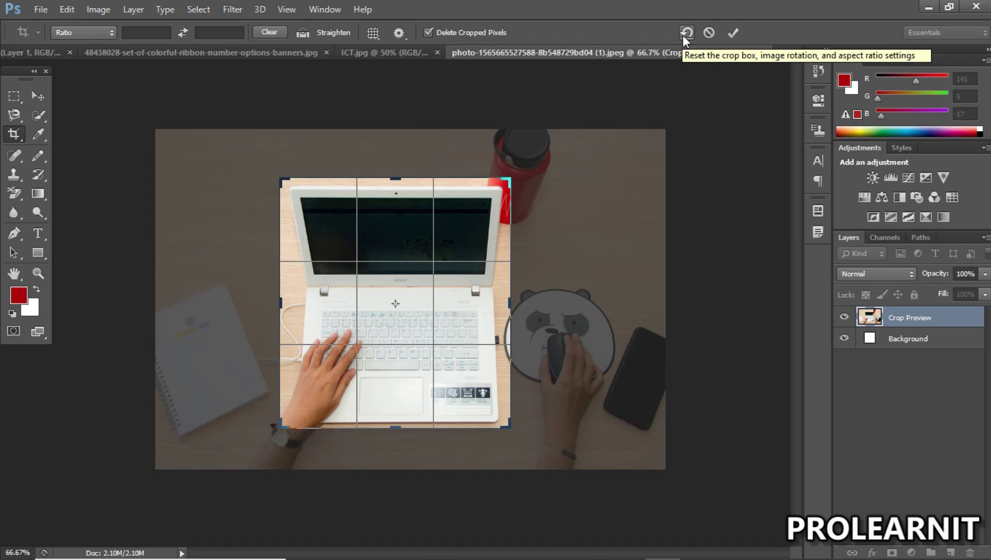
{"action": "left_click", "coordinate": [736, 32]}
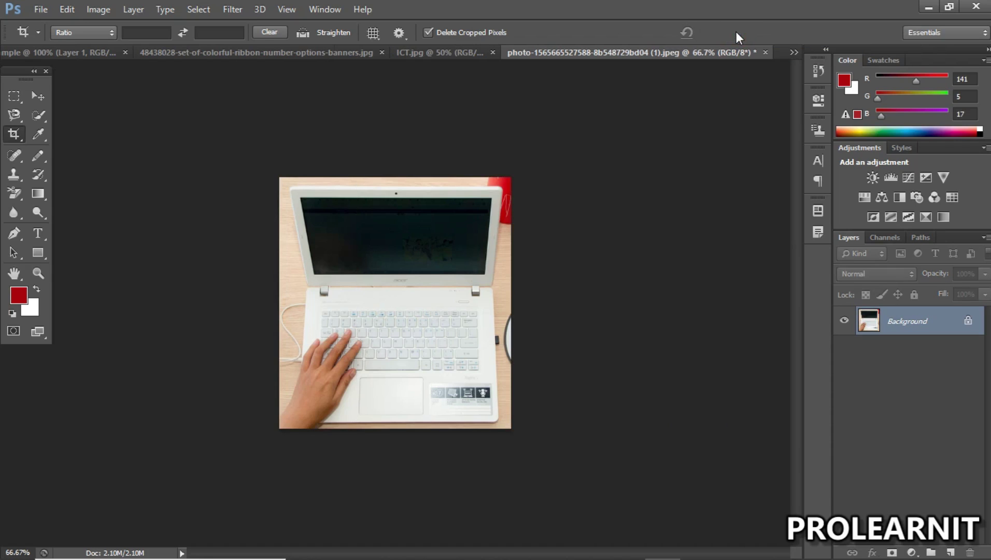
{"action": "left_click", "coordinate": [38, 96]}
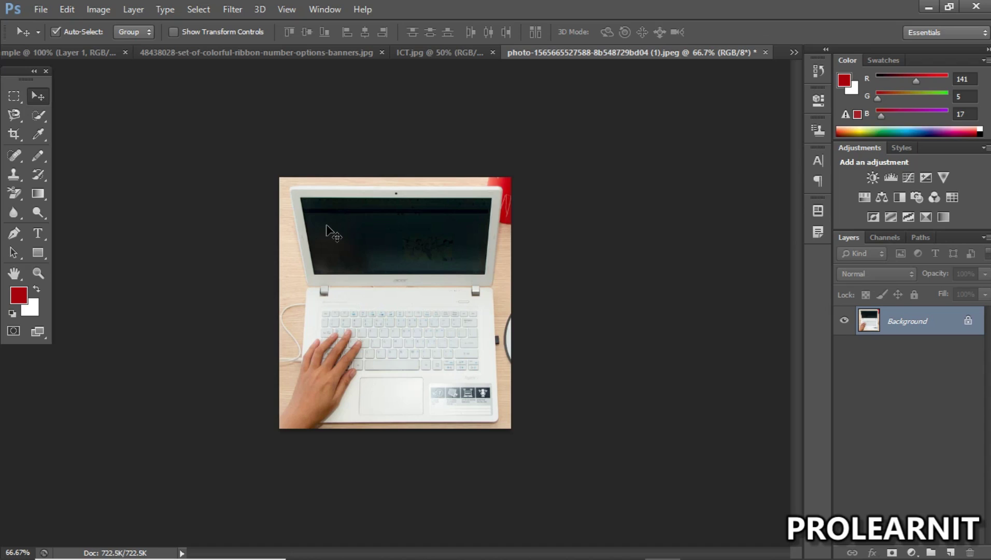
- Go over the three lasso variants, the Crop tool and the Eyedropper tool again on the cropped photo
{"action": "left_click", "coordinate": [16, 115]}
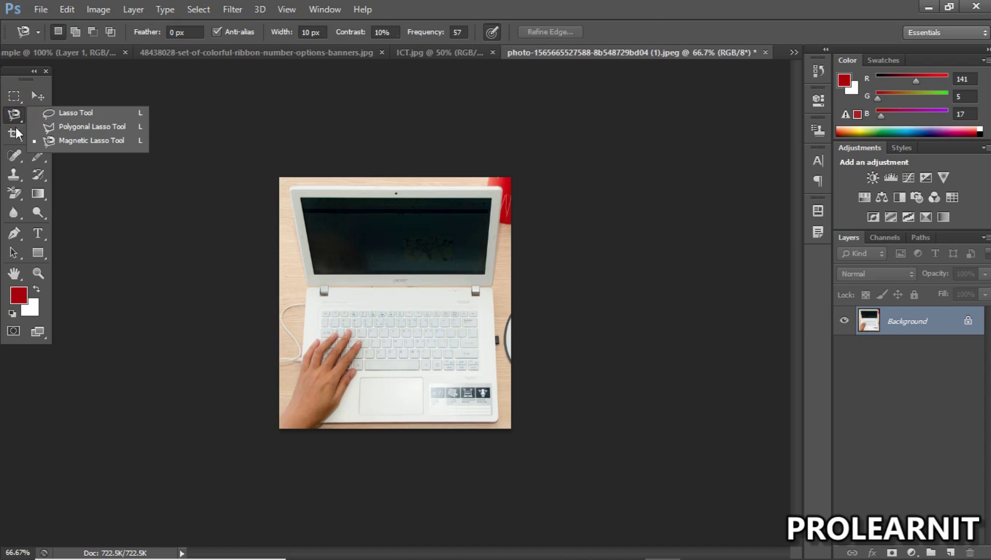
{"action": "left_click", "coordinate": [14, 134]}
{"action": "left_click", "coordinate": [14, 135]}
{"action": "left_click", "coordinate": [6, 139]}
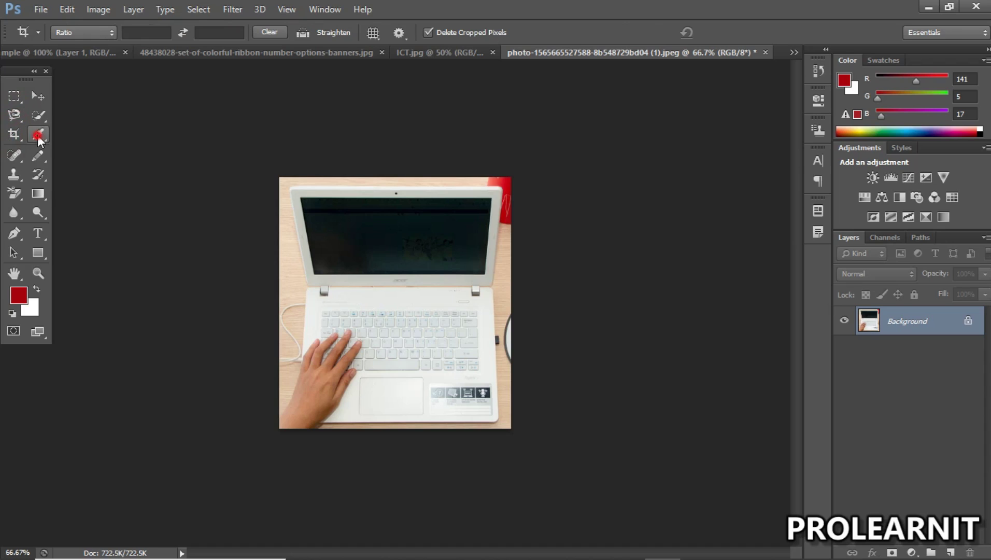
{"action": "left_click", "coordinate": [37, 133]}
{"action": "left_click", "coordinate": [15, 117]}
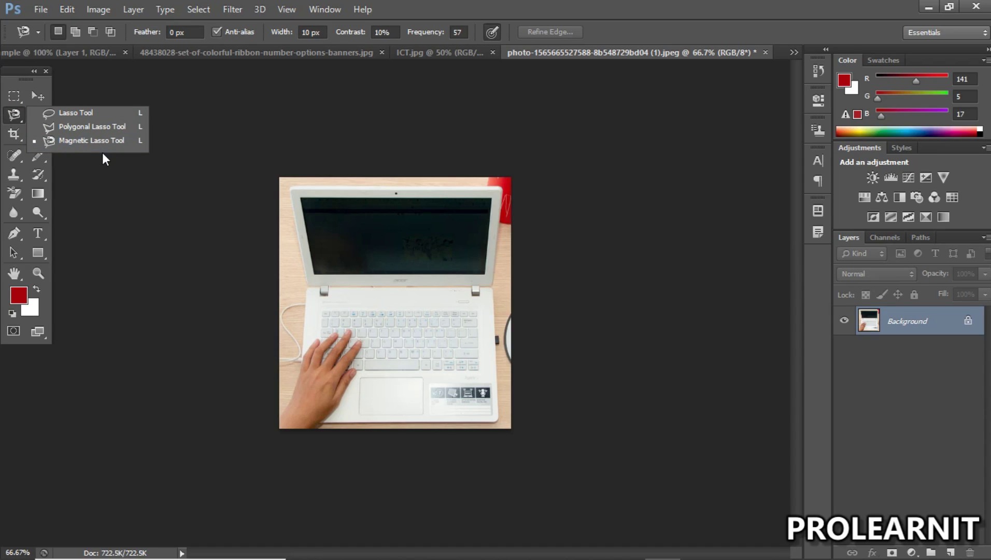
- Revisit the ICT.jpg logo and the ribbon banners image, activate the Polygonal Lasso and Crop tools there, and return to the laptop photo
{"action": "left_click", "coordinate": [400, 53]}
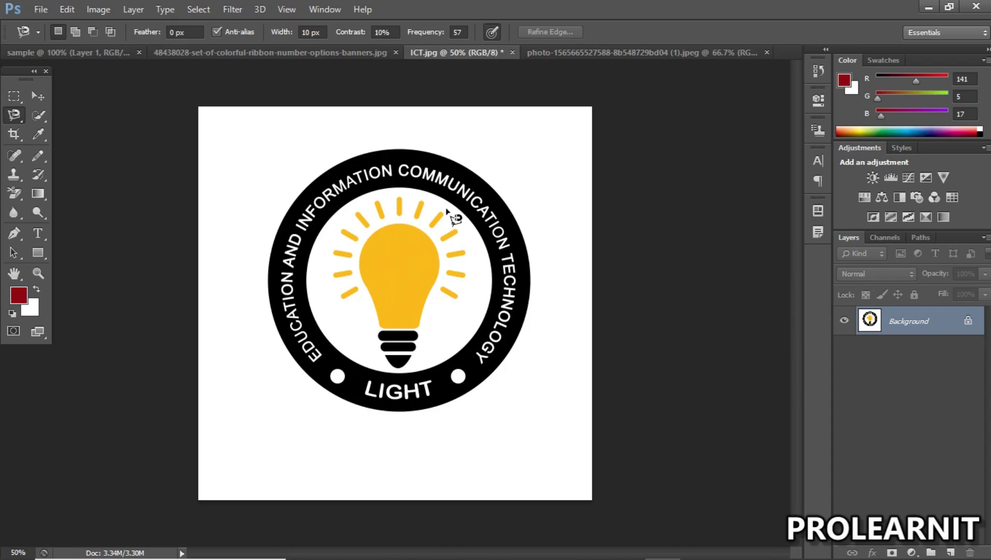
{"action": "left_click", "coordinate": [273, 52]}
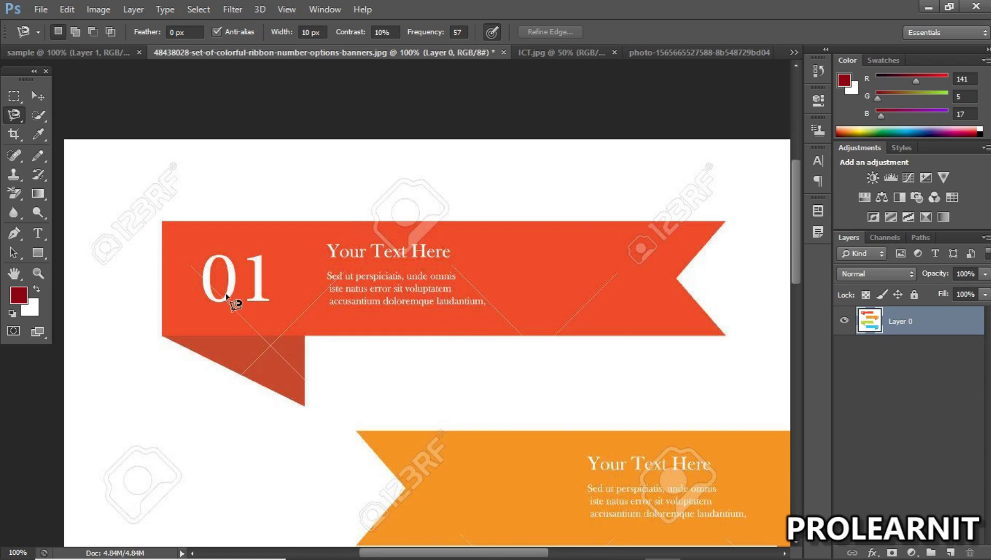
{"action": "left_click_drag", "start_coordinate": [12, 120], "coordinate": [52, 124]}
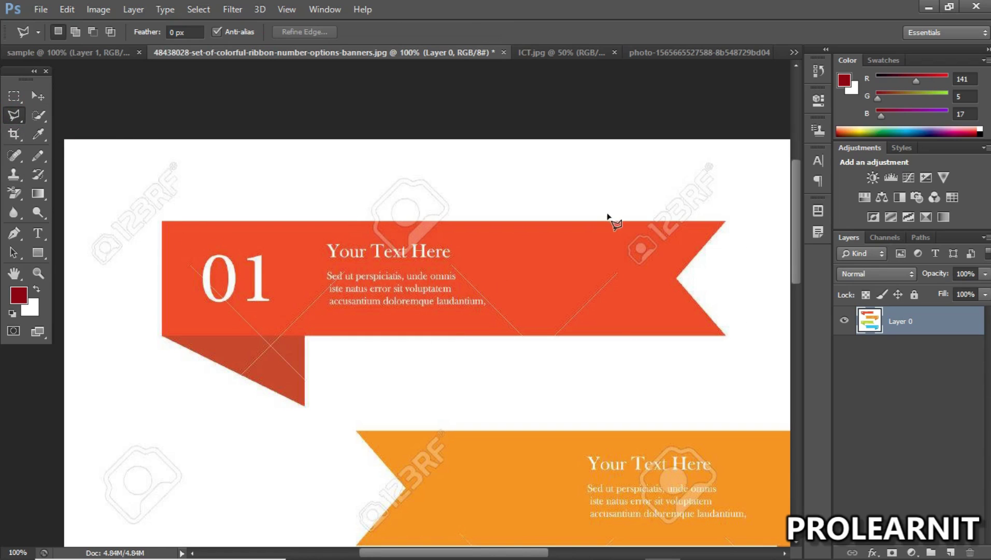
{"action": "left_click", "coordinate": [14, 135]}
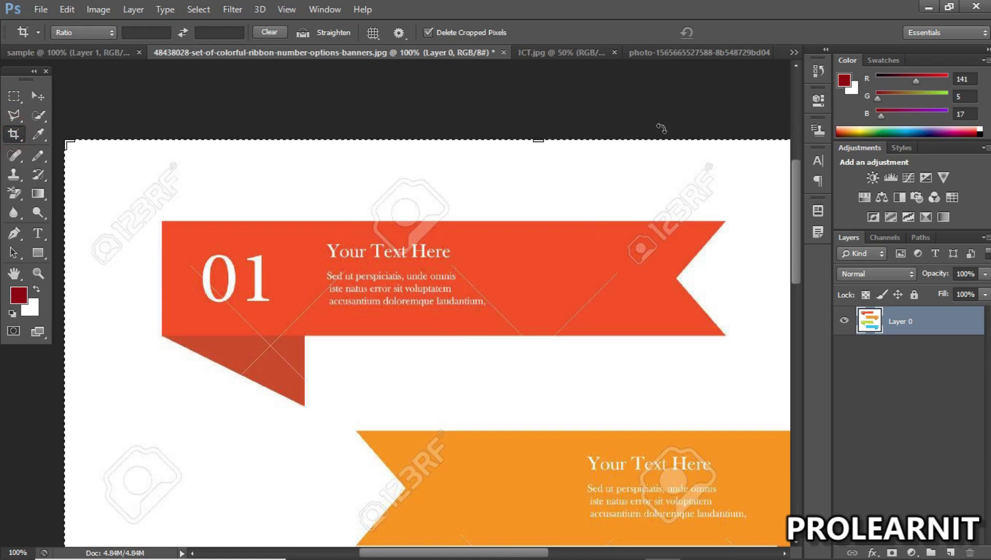
{"action": "left_click", "coordinate": [670, 50]}
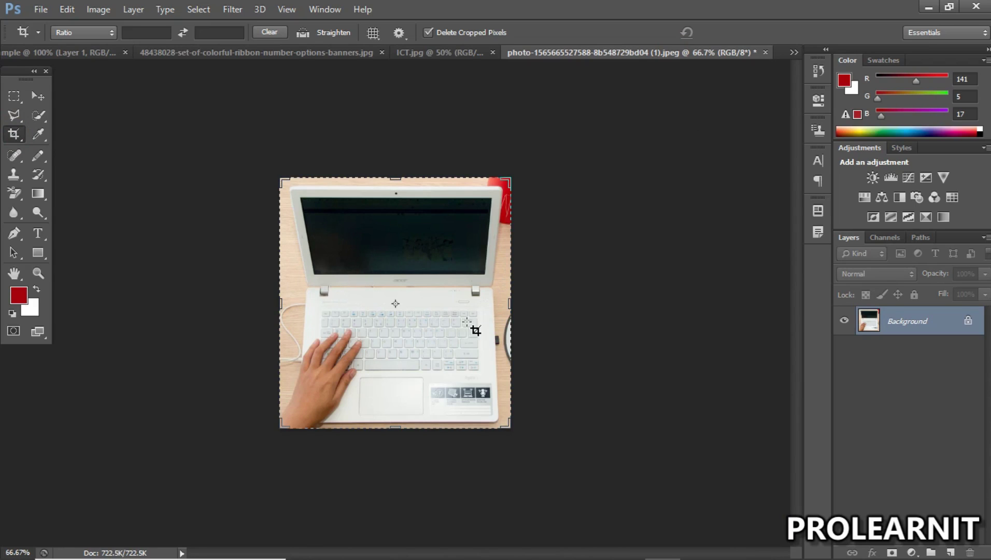
- Review the tools grouped with the Eyedropper and the Background Eraser, and show the Gradient tool's options
{"action": "left_click", "coordinate": [39, 138]}
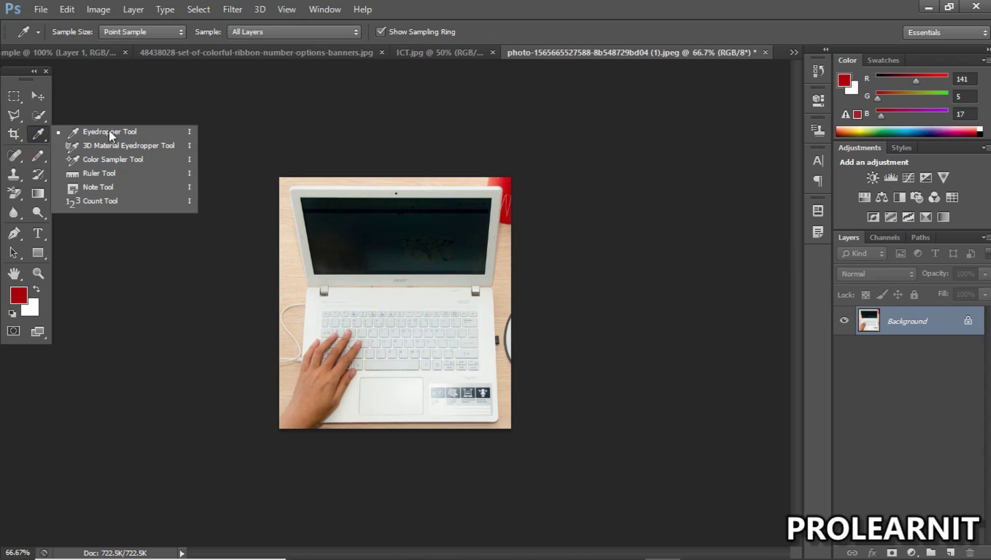
{"action": "key", "text": "v"}
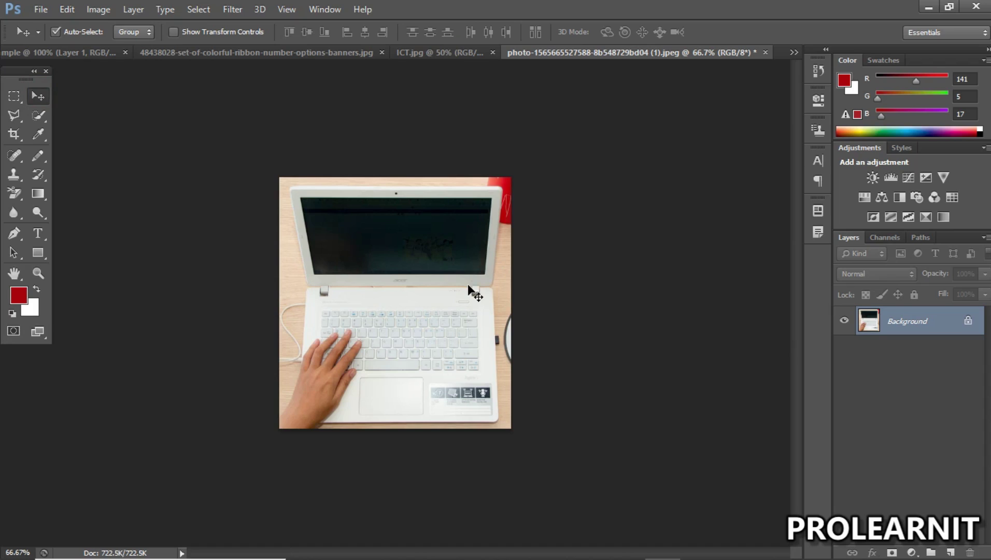
{"action": "left_click", "coordinate": [38, 194]}
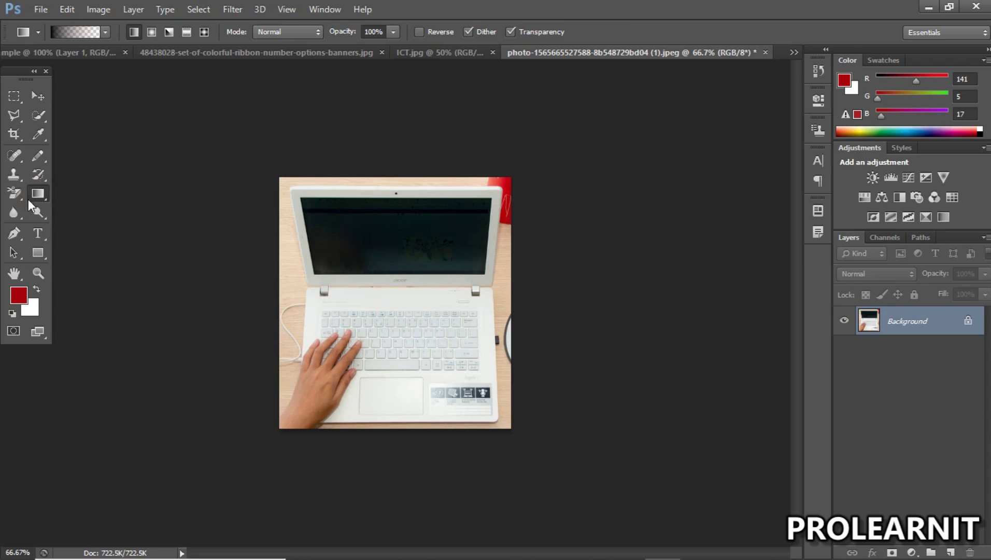
{"action": "left_click", "coordinate": [14, 193]}
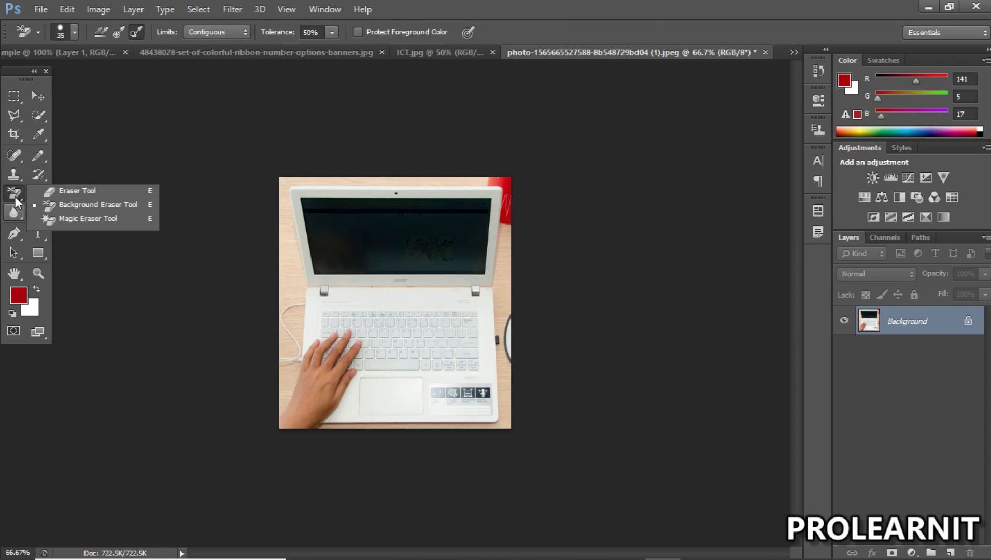
{"action": "left_click", "coordinate": [16, 200]}
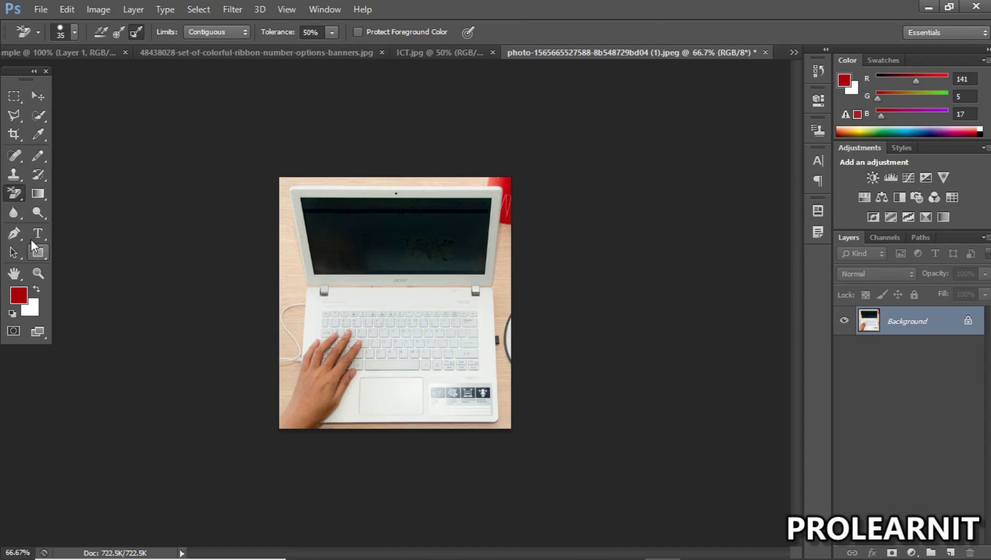
- Review the tools grouped with the Pen tool and point out the Type tool
{"action": "left_click", "coordinate": [16, 230]}
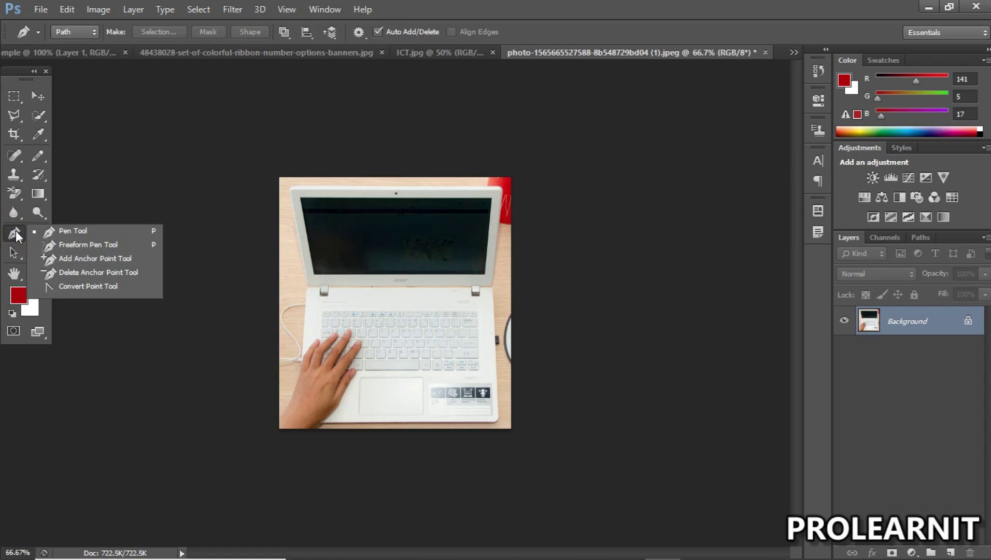
{"action": "left_click", "coordinate": [14, 234]}
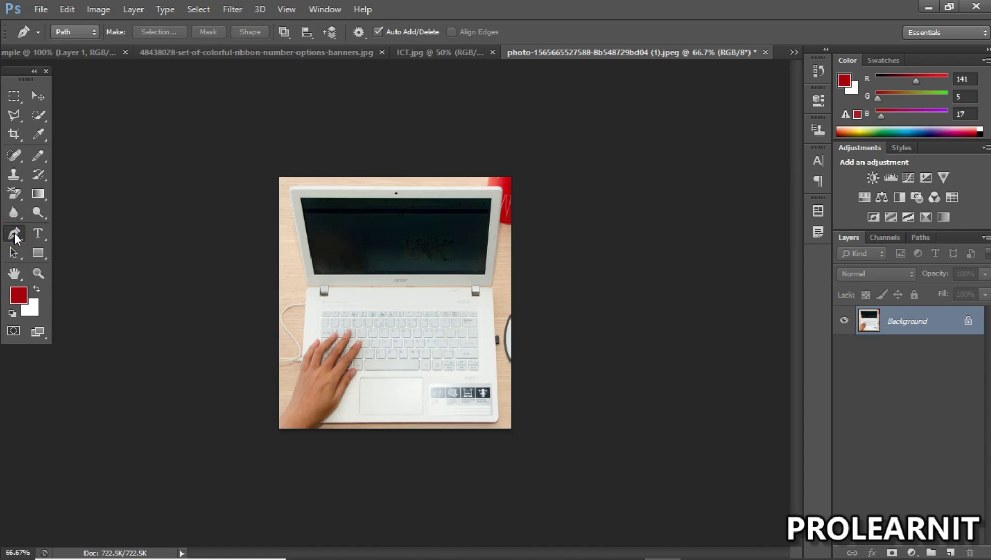
{"action": "left_click", "coordinate": [14, 233]}
{"action": "left_click", "coordinate": [3, 233]}
{"action": "left_click", "coordinate": [38, 235]}
- Review the shape tools grouped with the Rectangle tool and keep the Rectangle tool active
{"action": "left_click", "coordinate": [39, 251]}
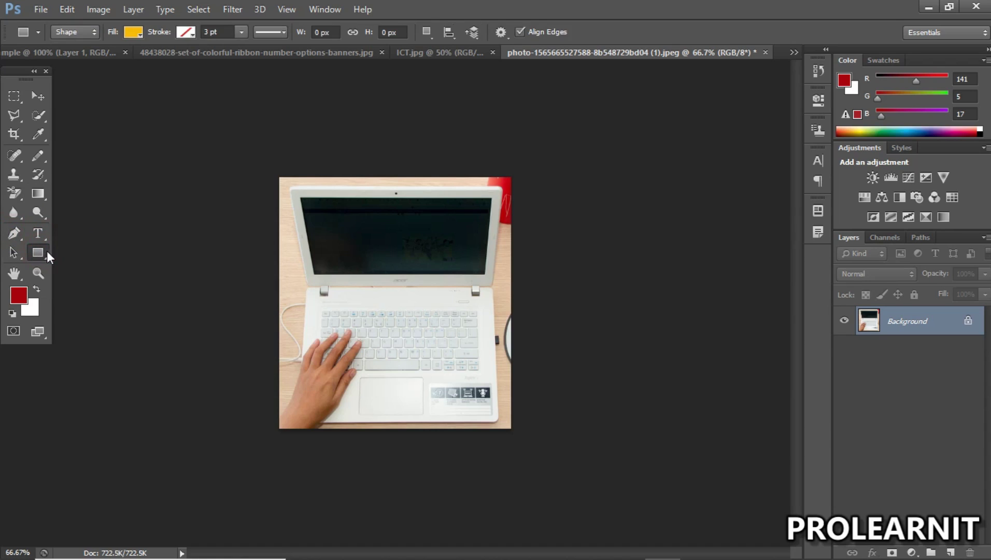
{"action": "left_click", "coordinate": [43, 251]}
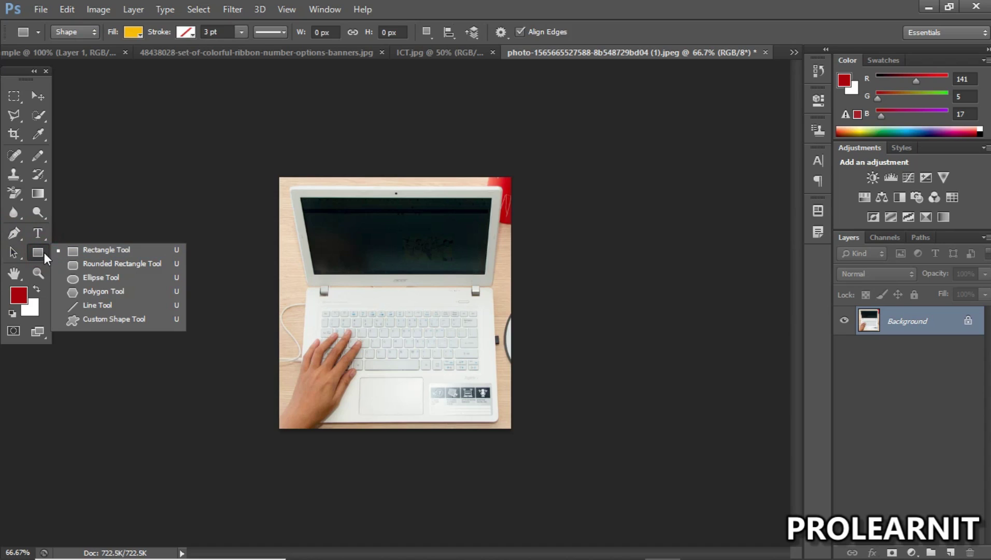
{"action": "left_click", "coordinate": [41, 252]}
{"action": "left_click", "coordinate": [14, 232]}
{"action": "key", "text": "u"}
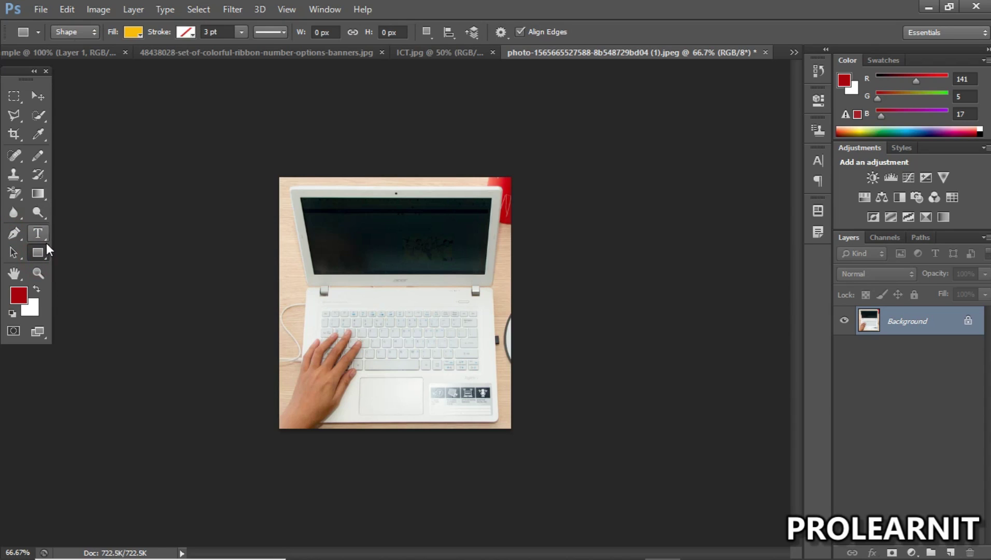
- Review the eraser and lasso variants again, activate the Move tool, and switch to the ICT.jpg logo document
{"action": "left_click", "coordinate": [41, 198]}
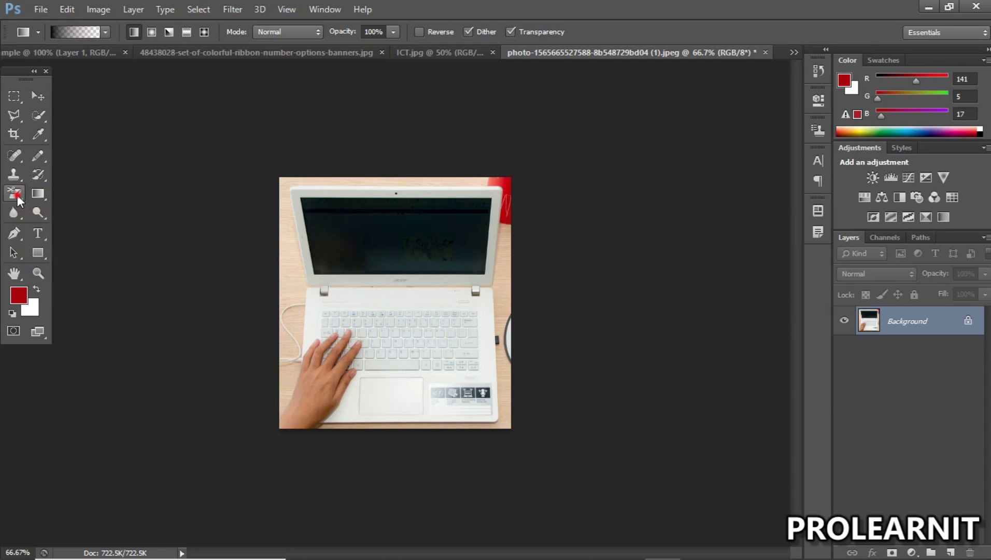
{"action": "left_click", "coordinate": [16, 195]}
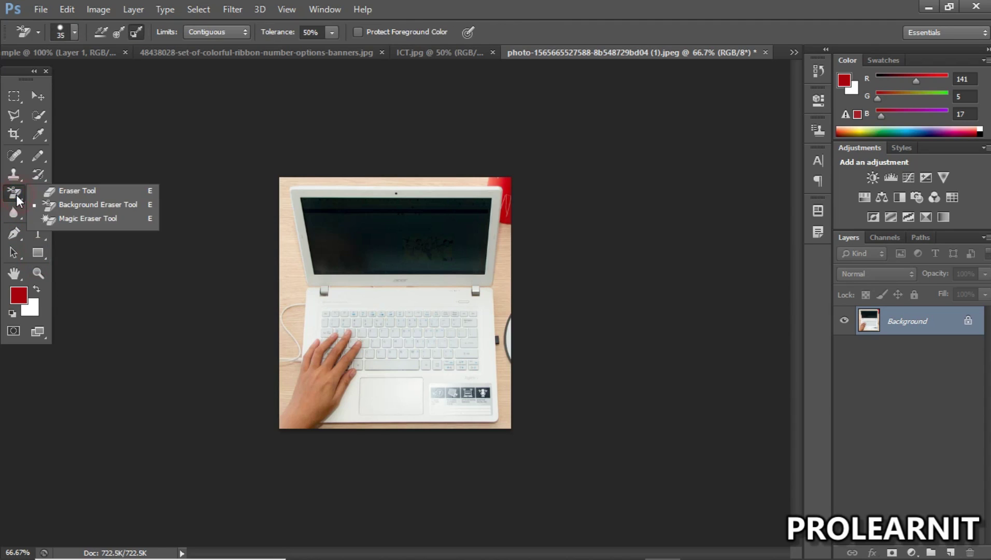
{"action": "left_click", "coordinate": [13, 114]}
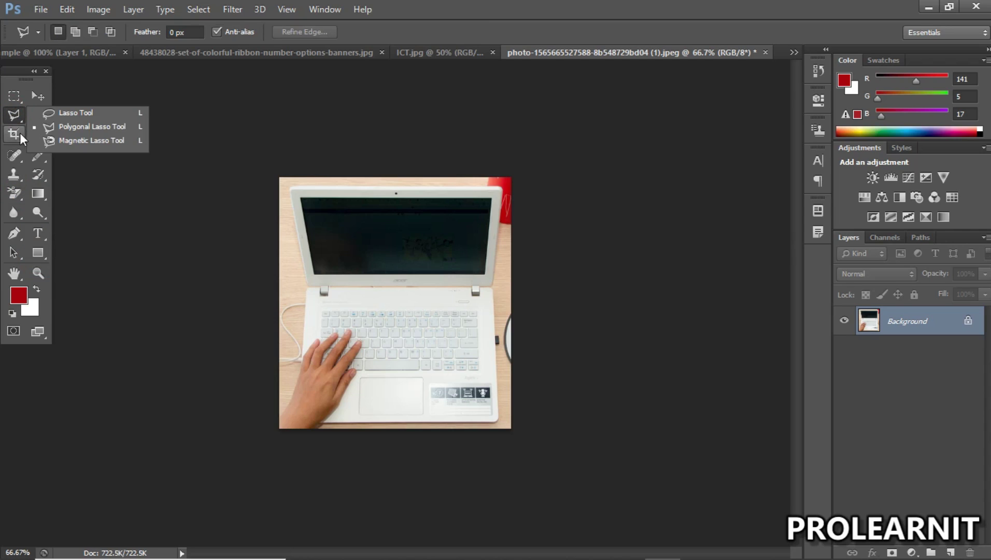
{"action": "left_click", "coordinate": [35, 94]}
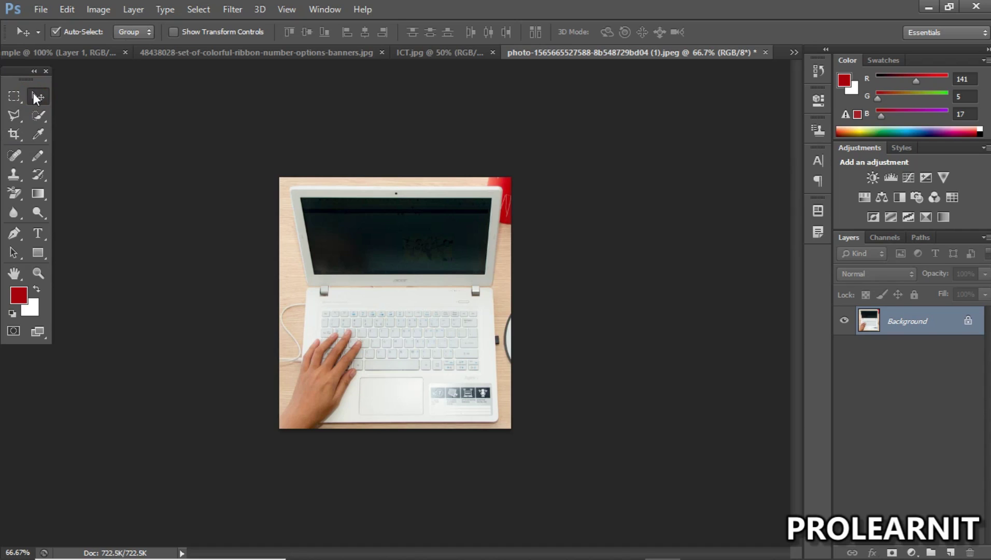
{"action": "left_click", "coordinate": [432, 52]}
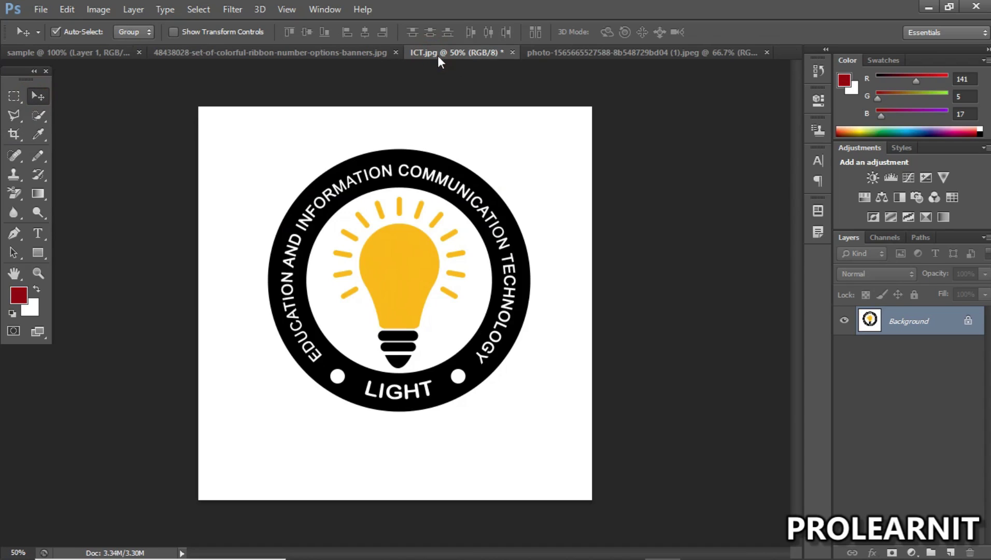